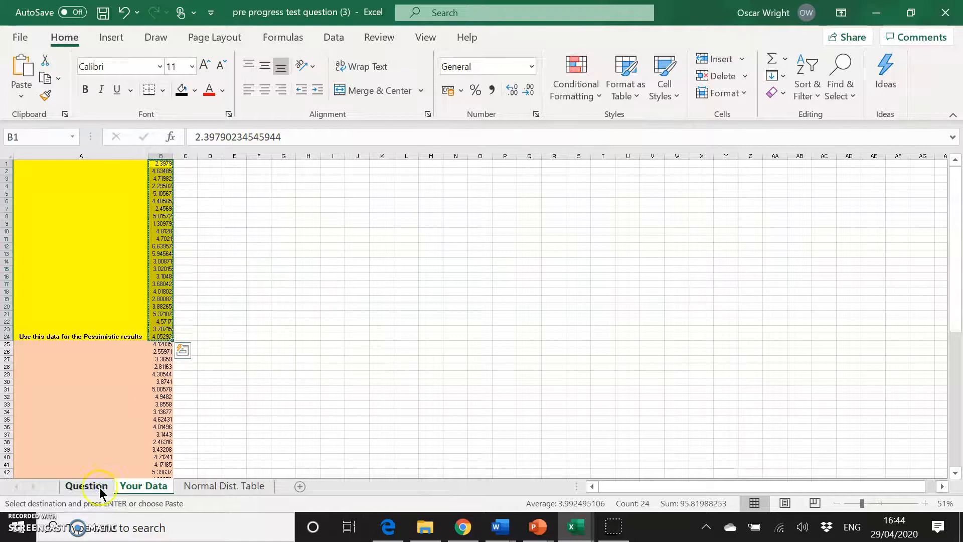
Paste the pessimistic values into B4:B27, and copy the most likely values (Your Data B25:B48) into C4:C27 of Question.
click(56, 184)
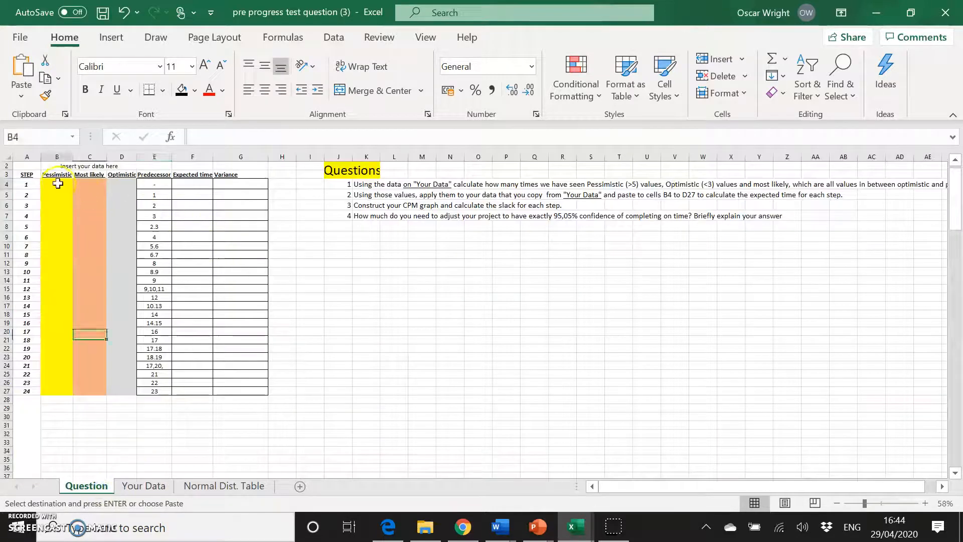
text(2.397902 4.634845 4.719824 2.295025 5.105673 4.485649 2.456901 5.015719 1.309787 4.812798 4.702096 6.639572 5.945637 3.008708 3.020147 3.104796 3.680424 4.018016 2.800865 3.88265 5.371068 4.571704 3.787153 4.052923)
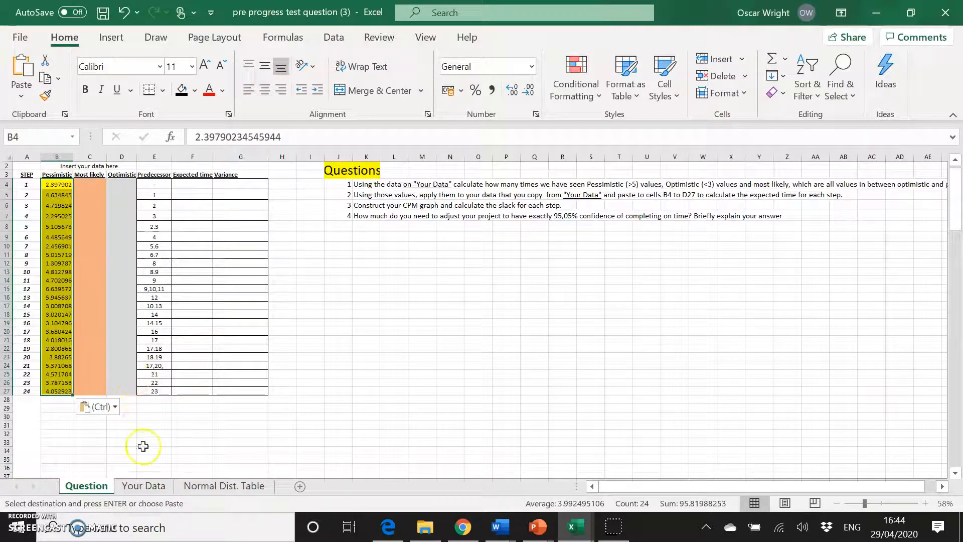
click(150, 486)
drag(162, 345, 166, 455)
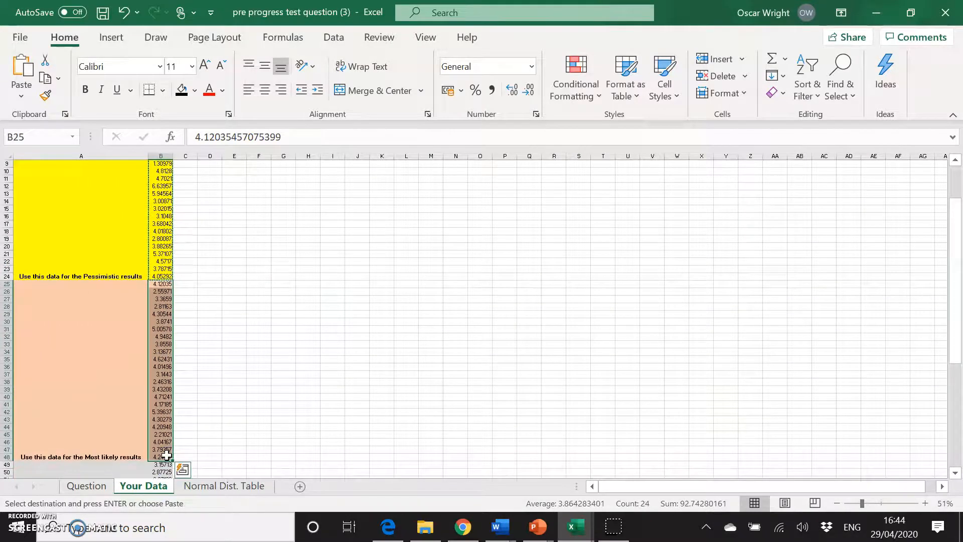
click(88, 487)
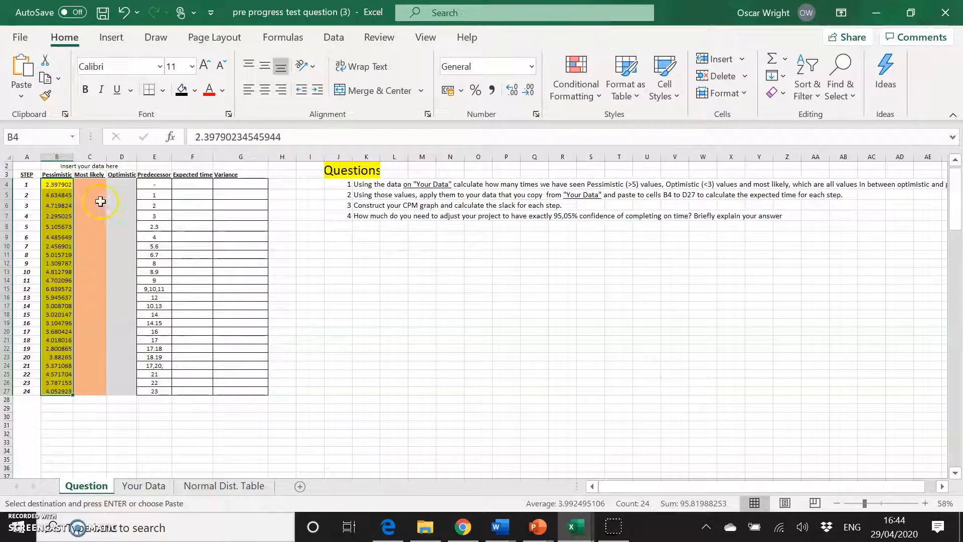
click(91, 185)
key(ctrl+v)
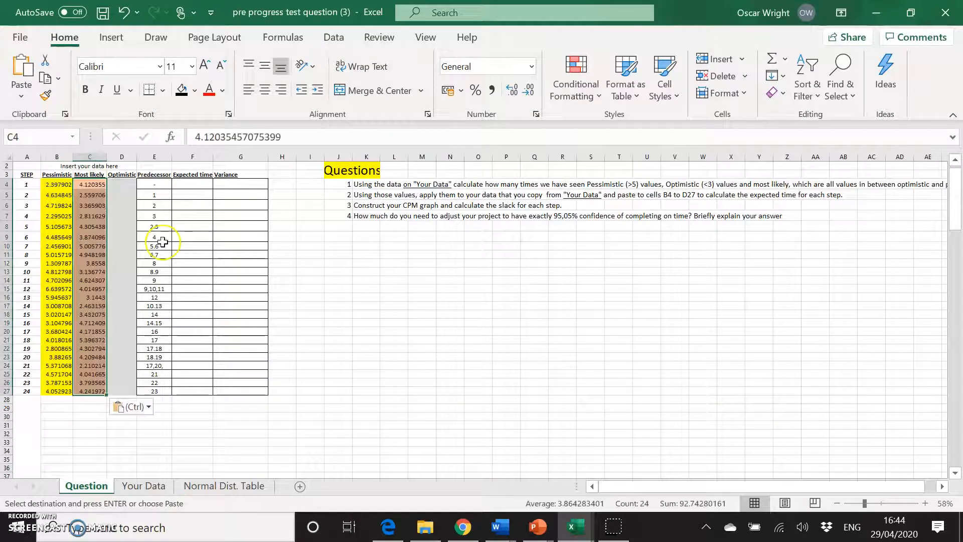
Copy the optimistic values from Your Data B49:B72 into D4:D27 of the Question sheet.
click(144, 485)
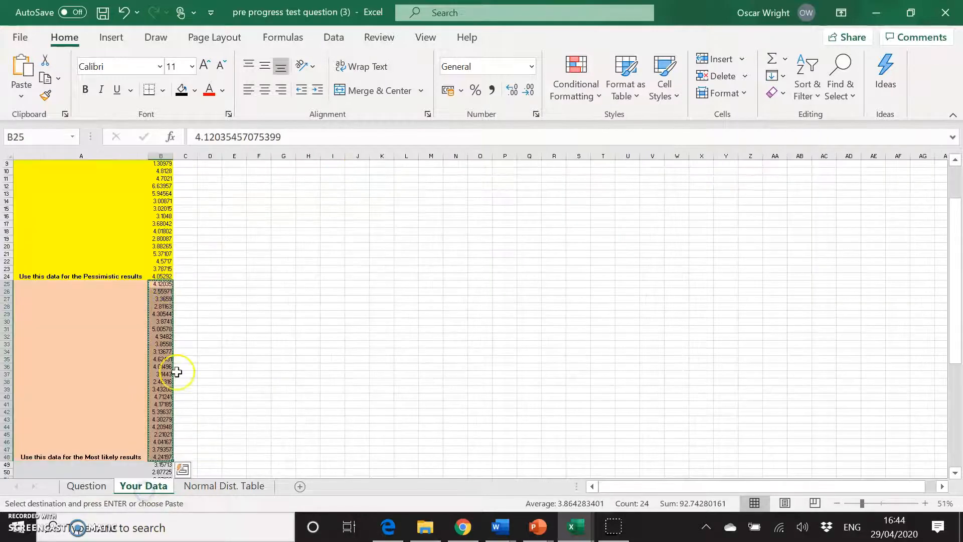
scroll(176, 372, down, 5)
click(161, 355)
scroll(226, 406, down, 3)
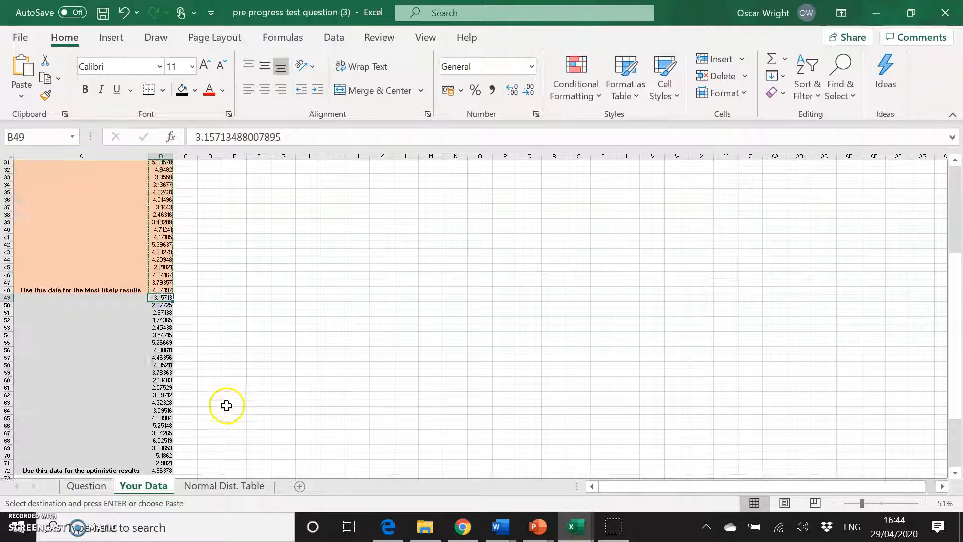
scroll(226, 406, down, 1)
shift+click(158, 442)
key(ctrl+c)
click(82, 485)
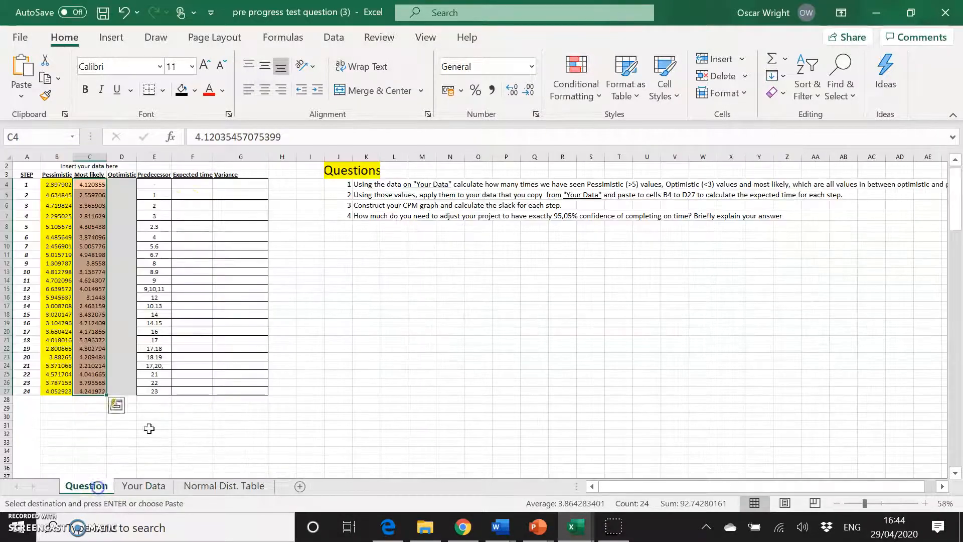
click(123, 185)
key(ctrl+v)
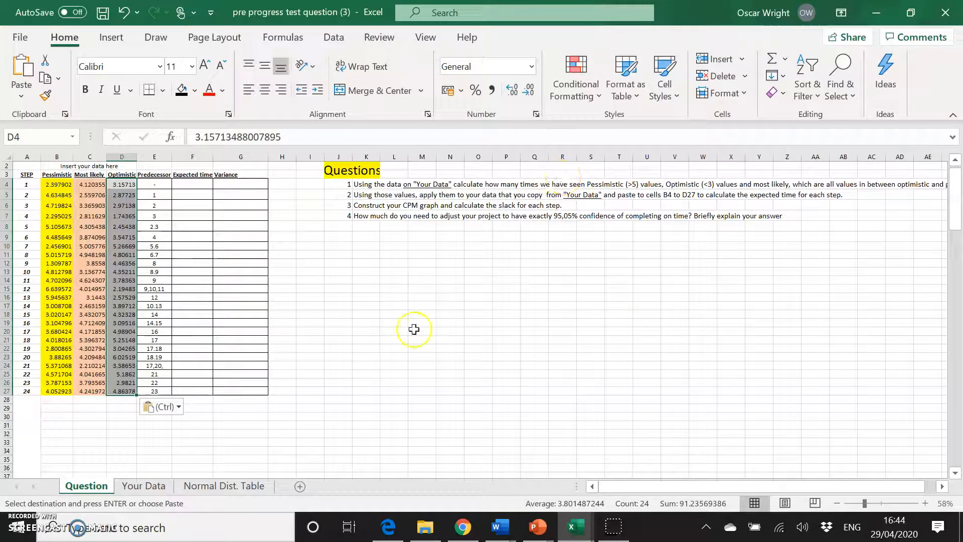
Label cells B30 to B32 as Pessimistic, Most Likely and Optimistic.
scroll(299, 369, down, 2)
scroll(299, 370, up, 2)
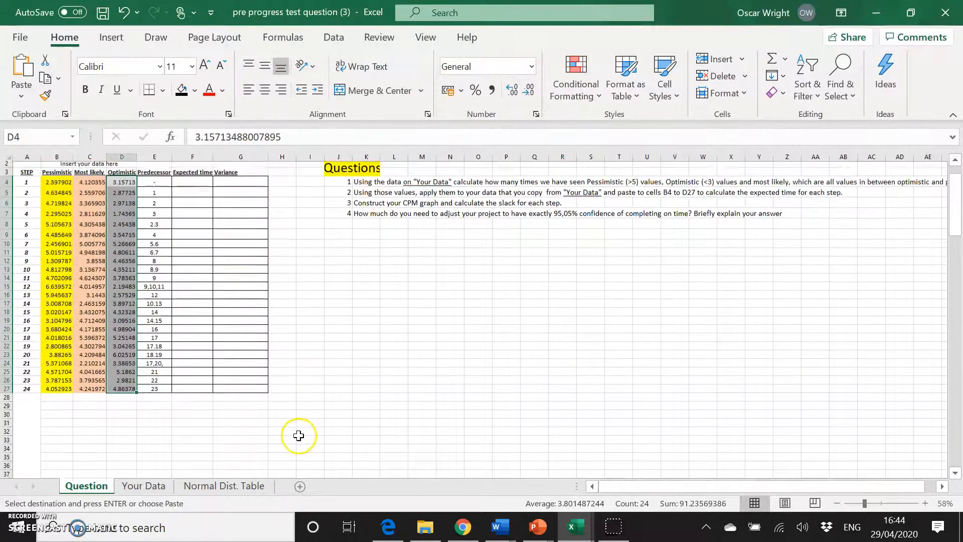
scroll(299, 436, up, 1)
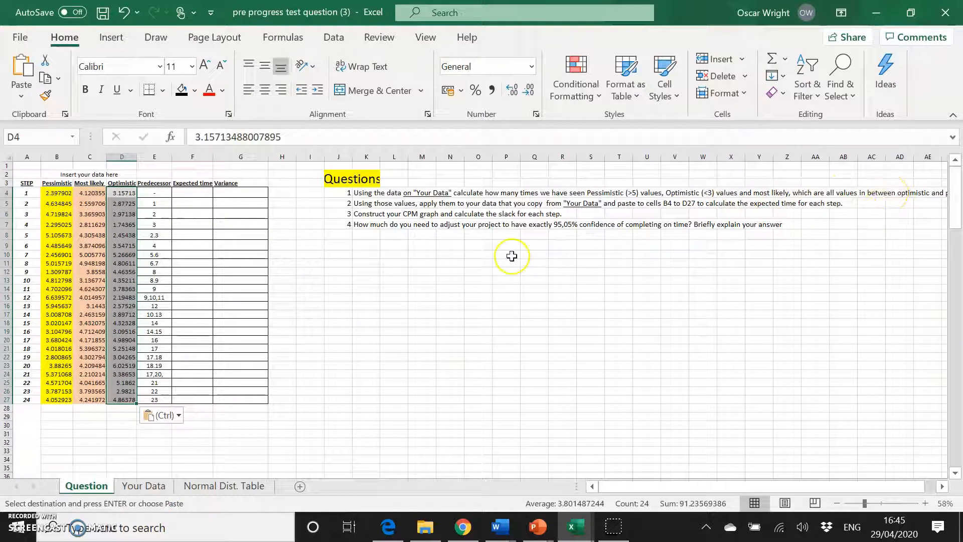
scroll(660, 257, right, 1)
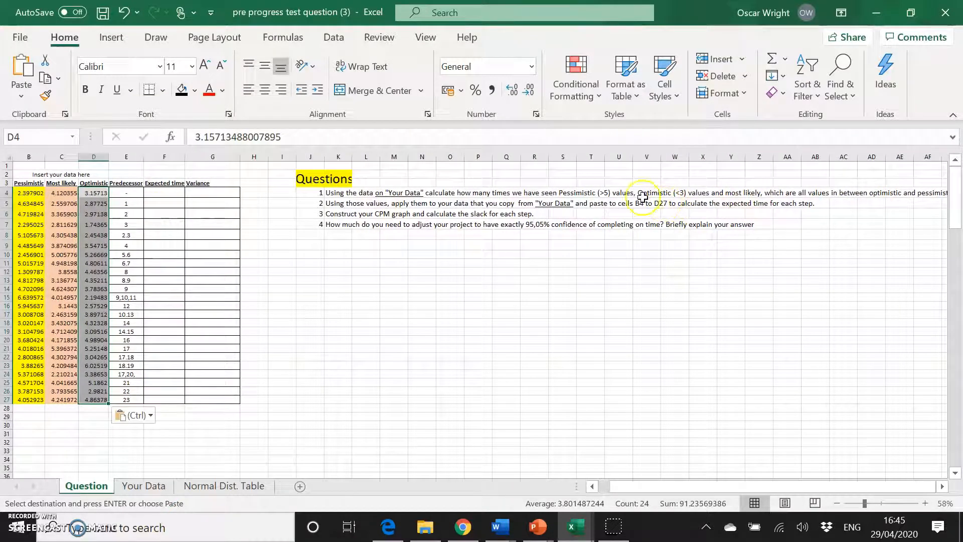
scroll(600, 249, left, 1)
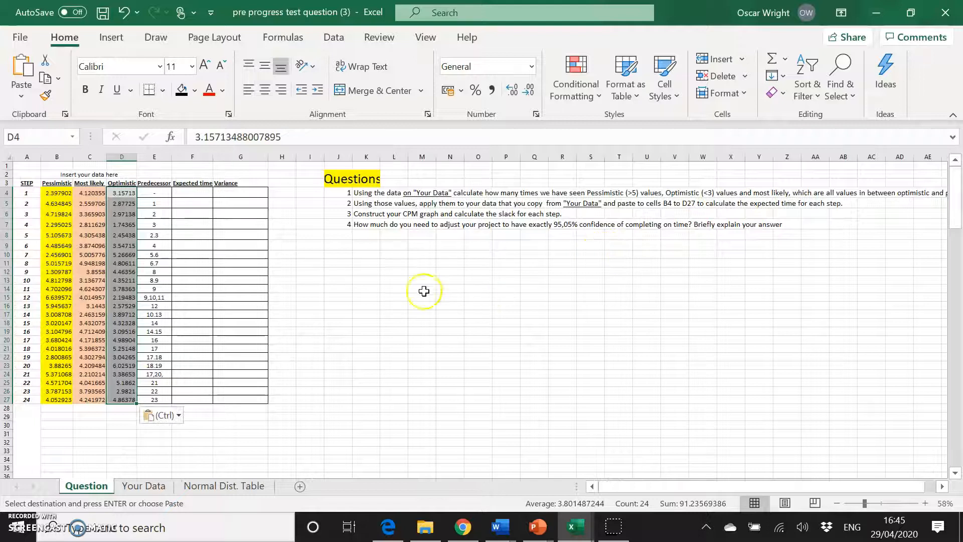
click(69, 424)
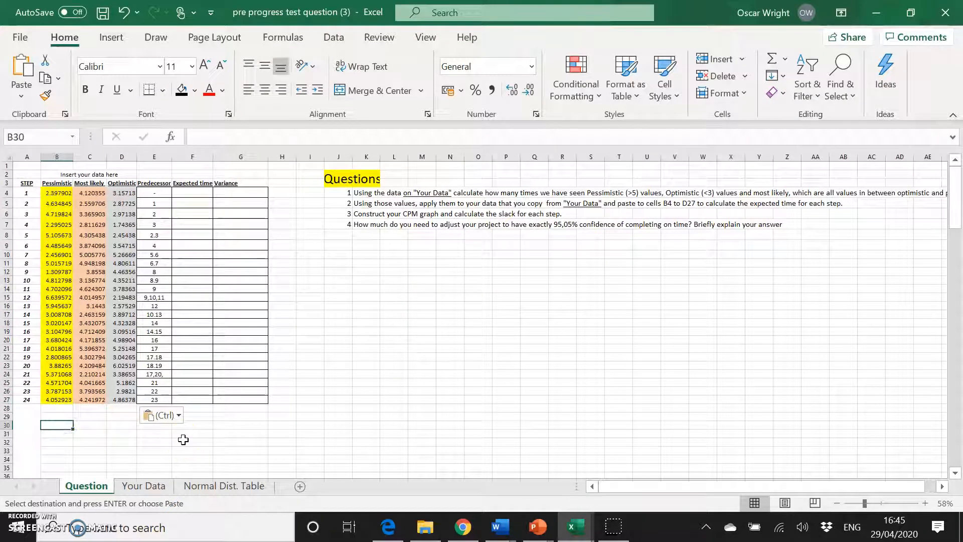
text(Pessimi)
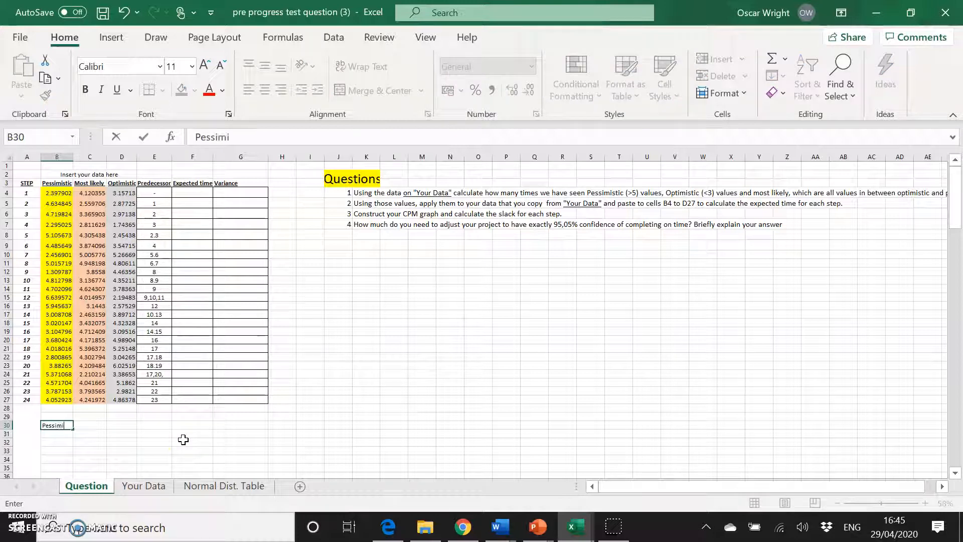
text(stic)
key(Return)
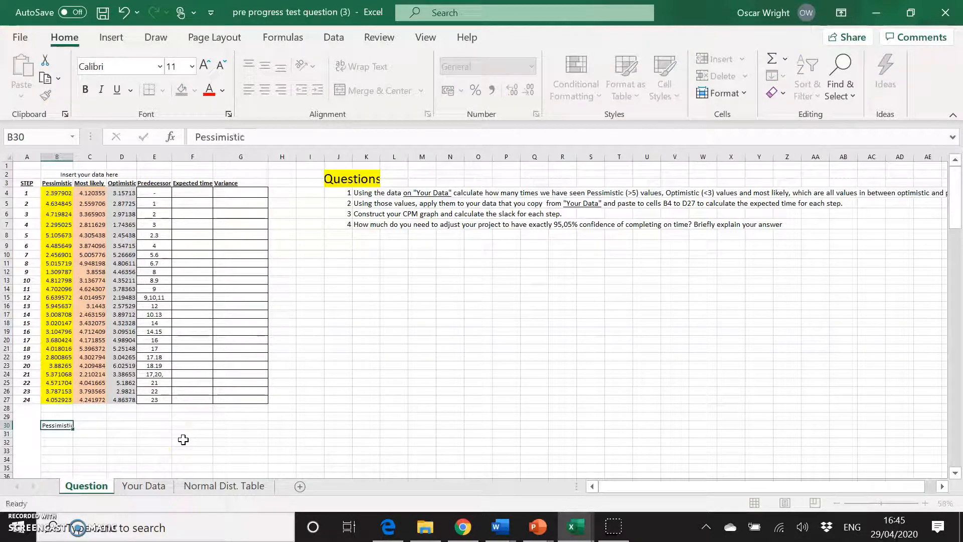
text(Most Likely)
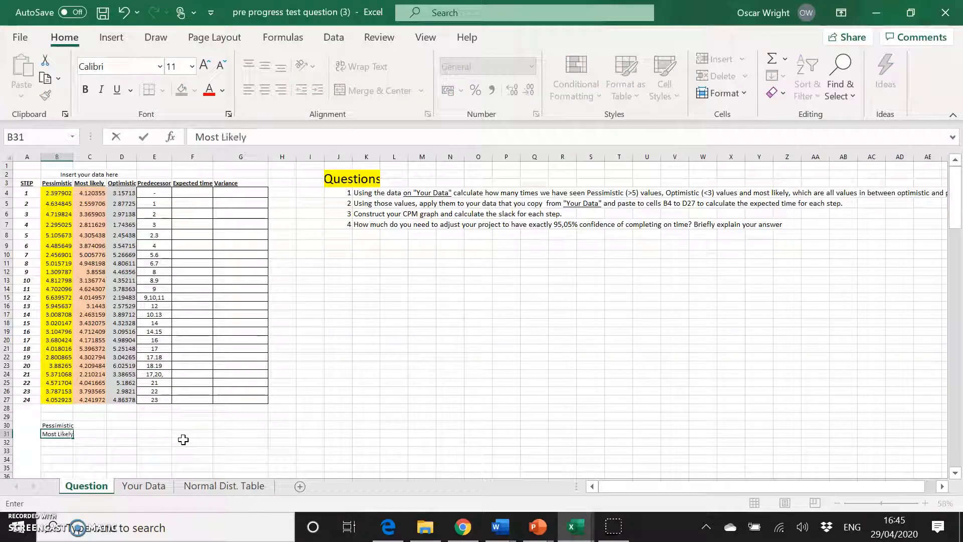
key(Return)
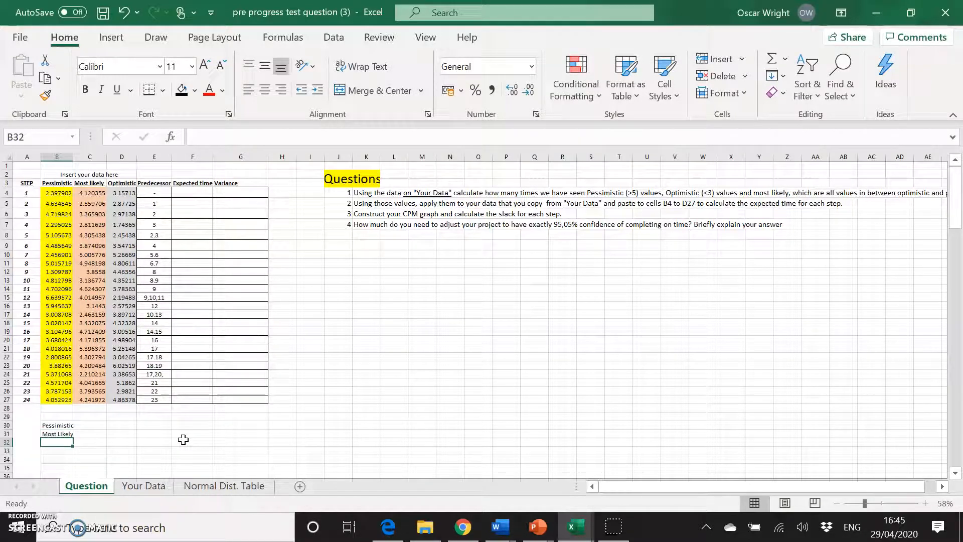
text(Optimist)
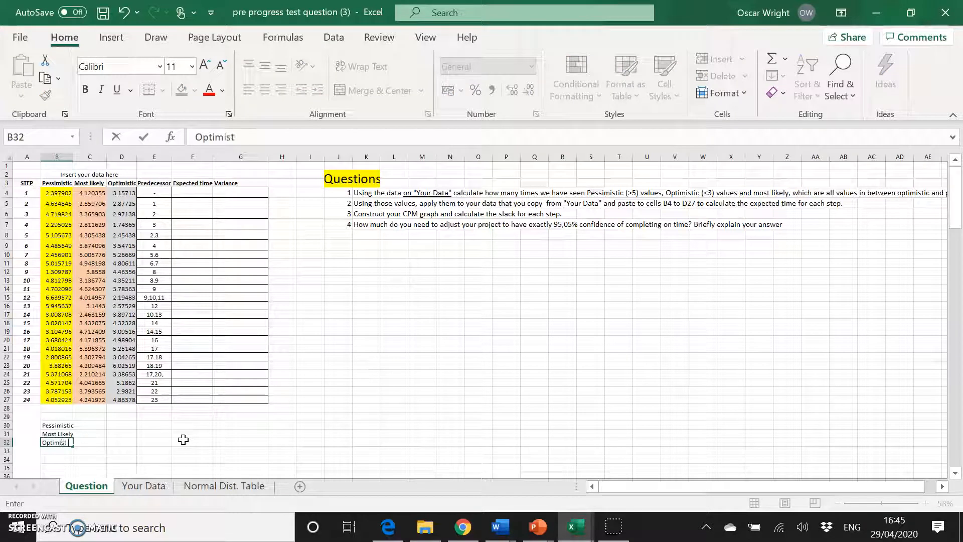
key(Return)
Add the header Count in C29 and the label TOTAL in B33.
key(Up)
key(Up)
key(Up)
key(Up)
key(Right)
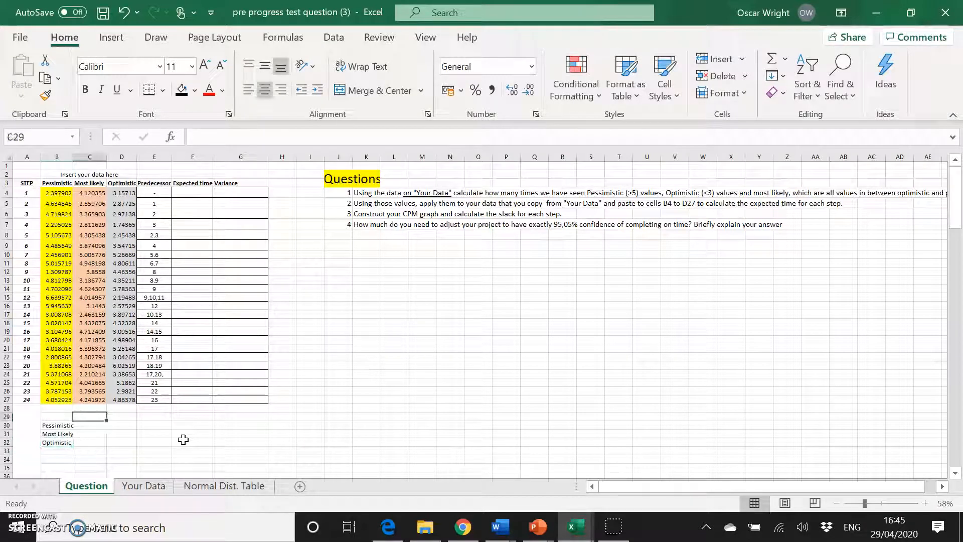
text(Count)
key(Return)
key(Down)
key(Down)
key(Down)
key(Left)
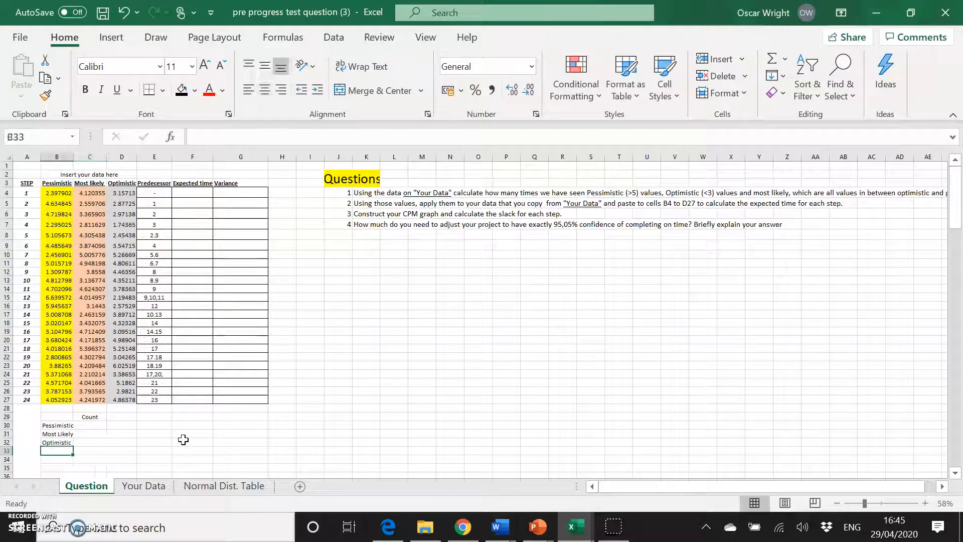
text(TT)
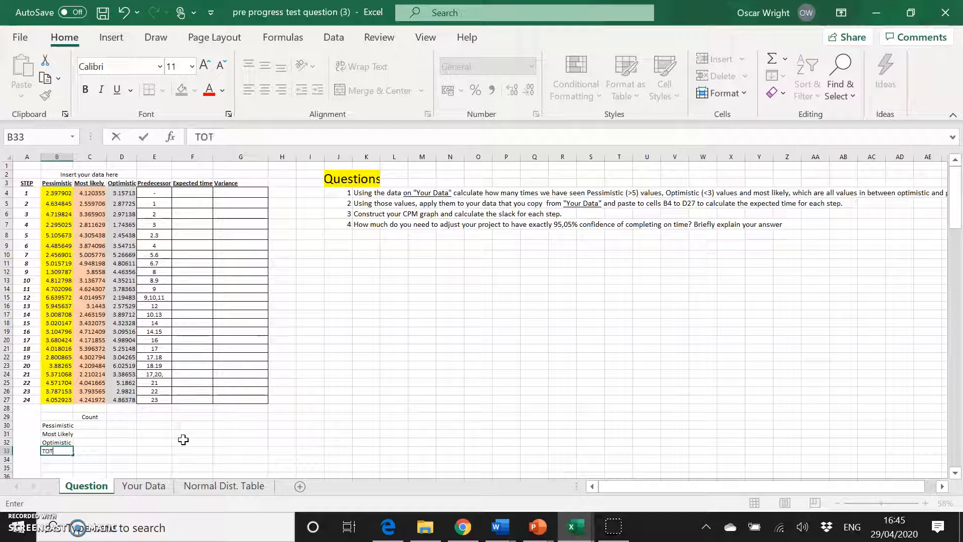
key(Tab)
Widen column C so the most likely values show more decimals.
key(Up)
key(Up)
key(Up)
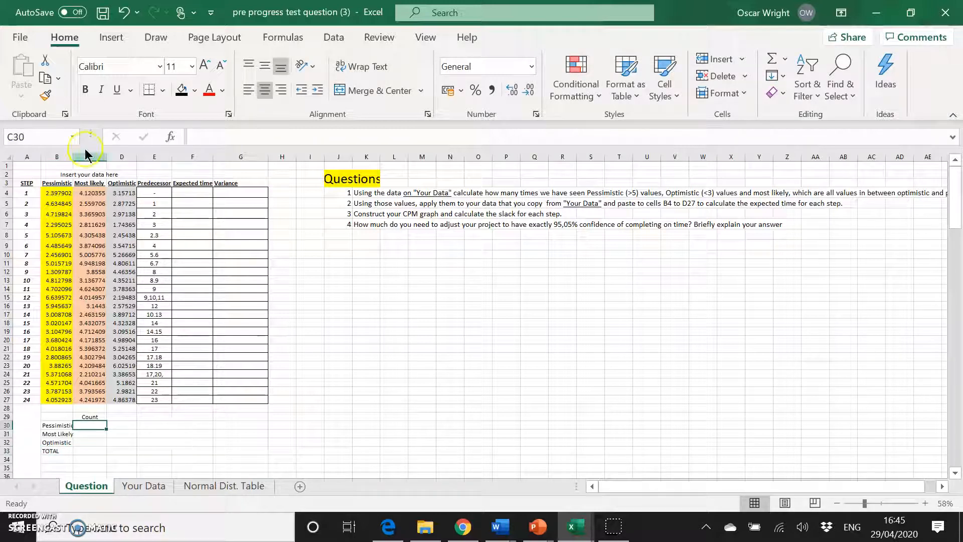
drag(106, 156, 77, 156)
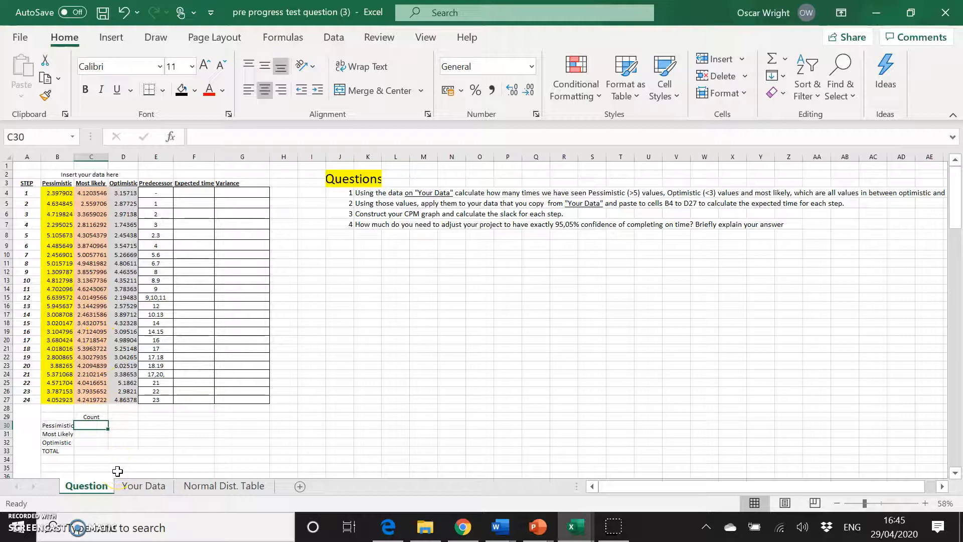
Enter =COUNT(B4:D27) in C33 to total all the values.
key(Down)
key(Down)
key(Down)
text(=)
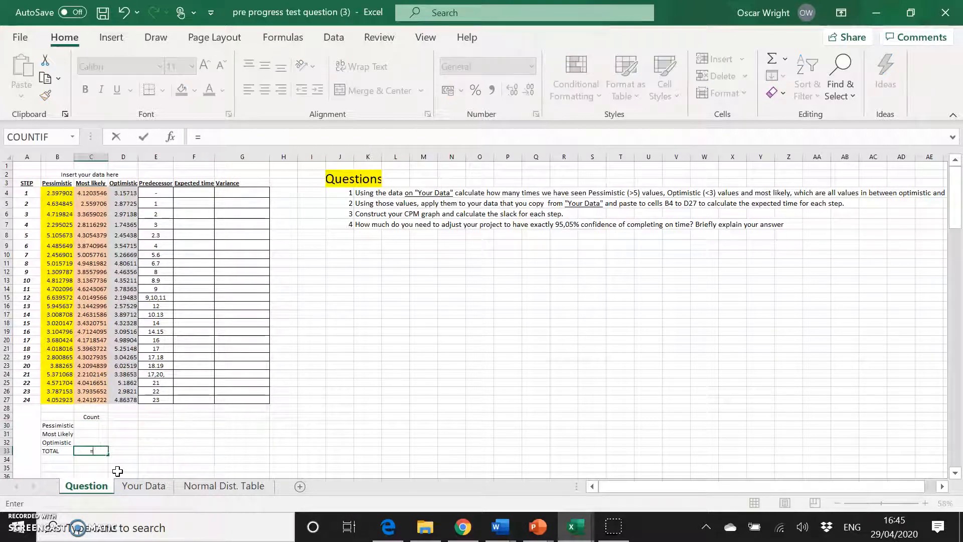
text(sum)
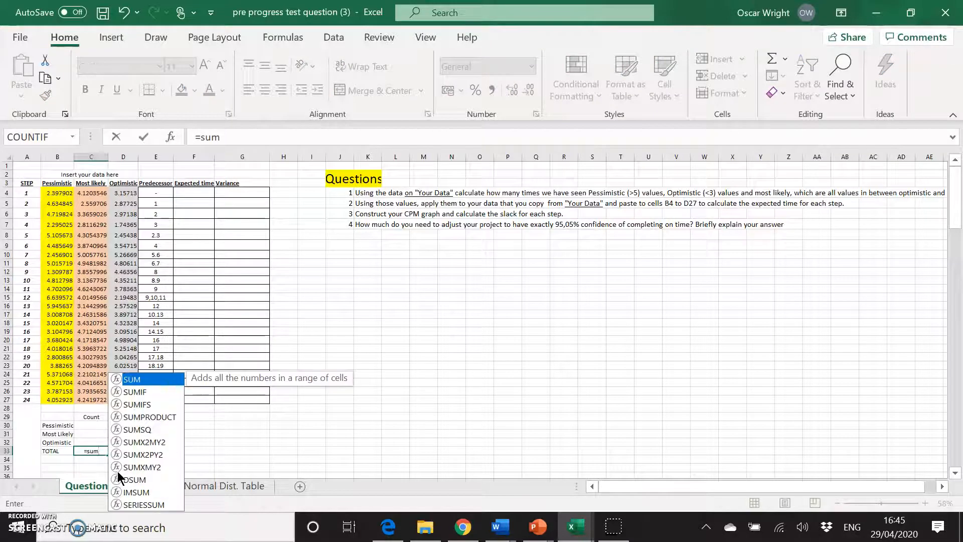
key(BackSpace)
key(BackSpace)
key(BackSpace)
text(count)
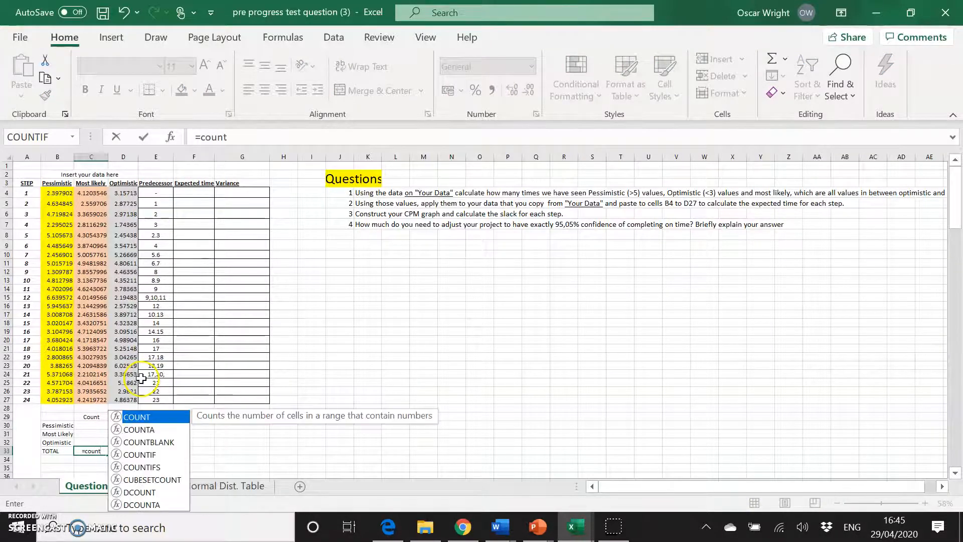
double_click(143, 418)
drag(58, 193, 124, 402)
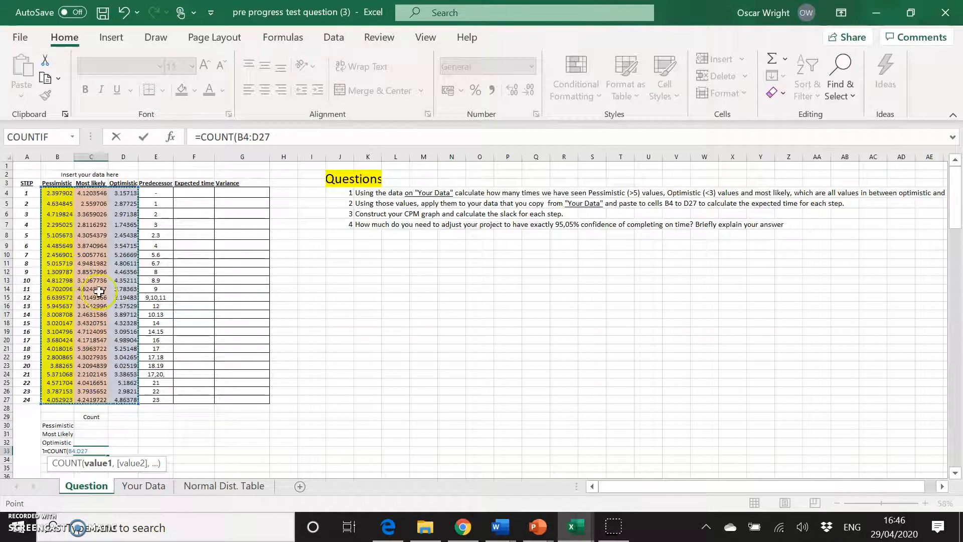
key(Return)
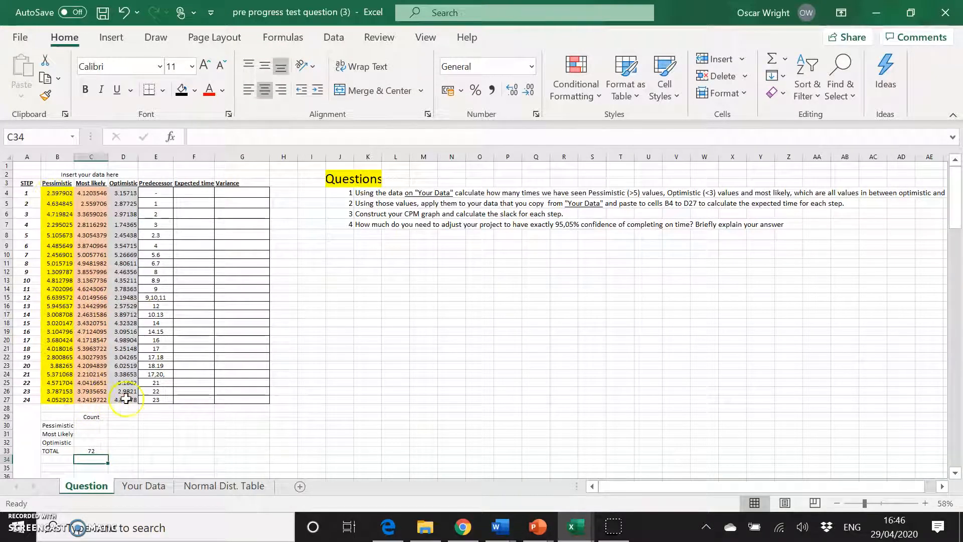
Enter =COUNTIF(B4:D27, ">5") in C30 to count the pessimistic values.
click(92, 424)
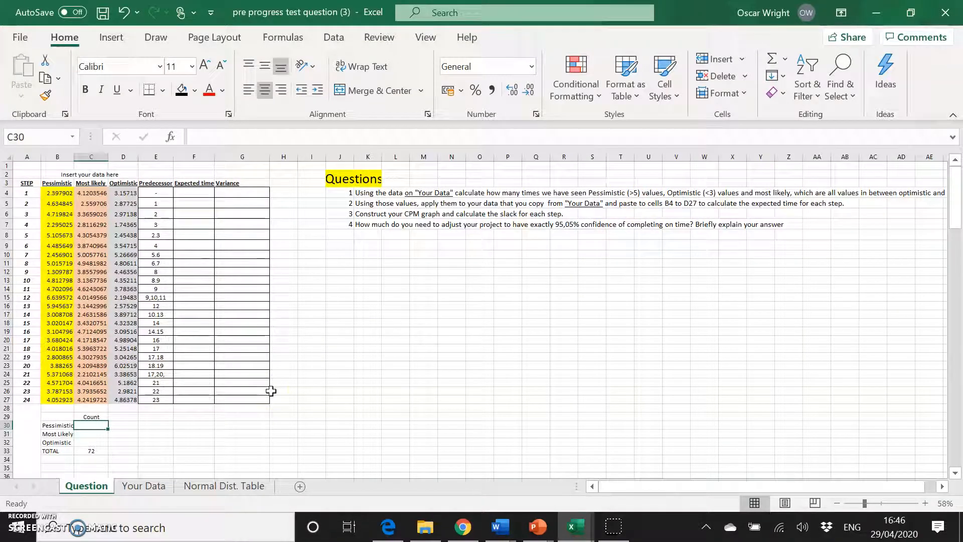
text(=count)
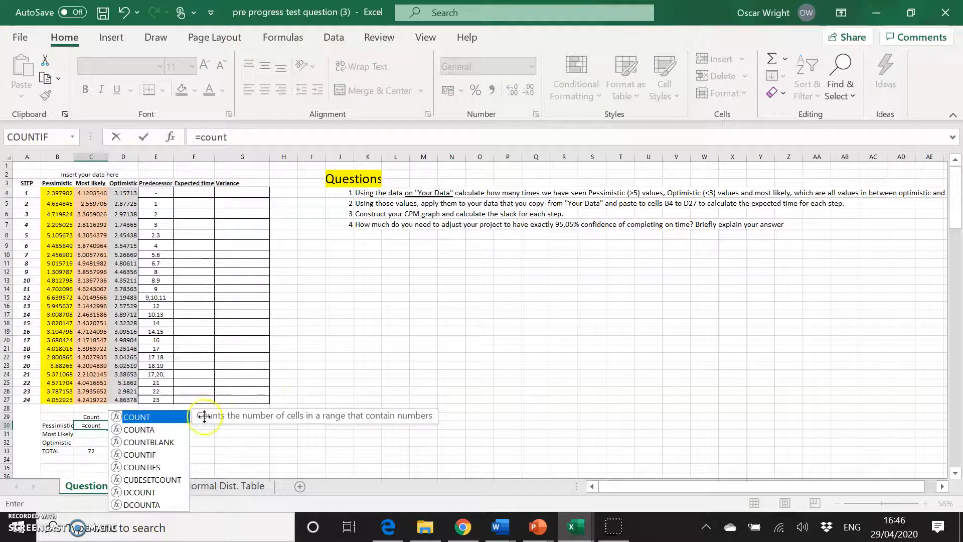
double_click(157, 454)
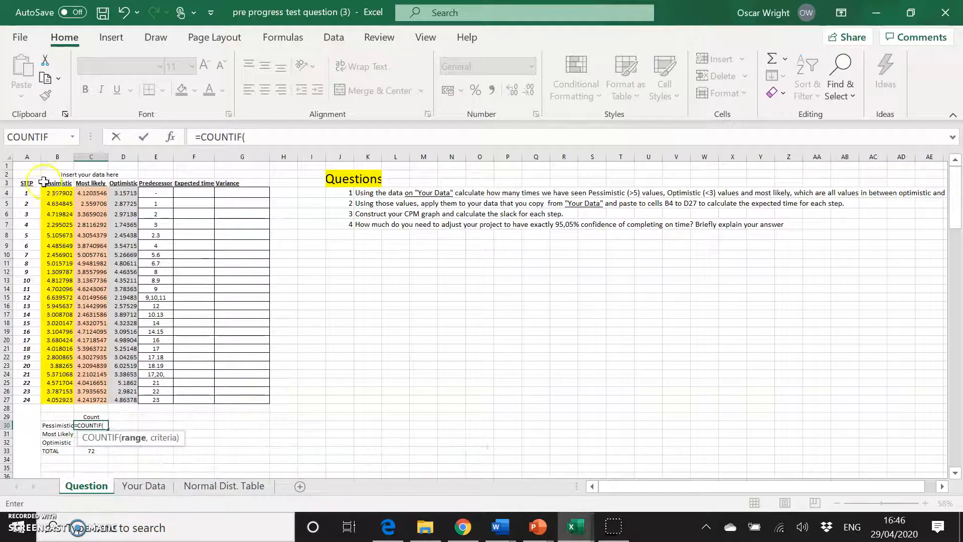
drag(50, 192, 129, 402)
text(, ">5)
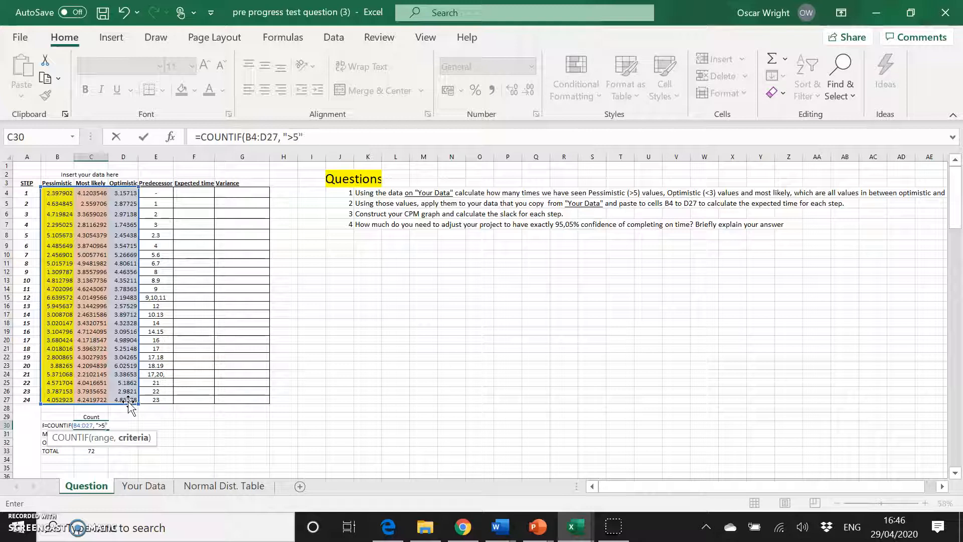
text())
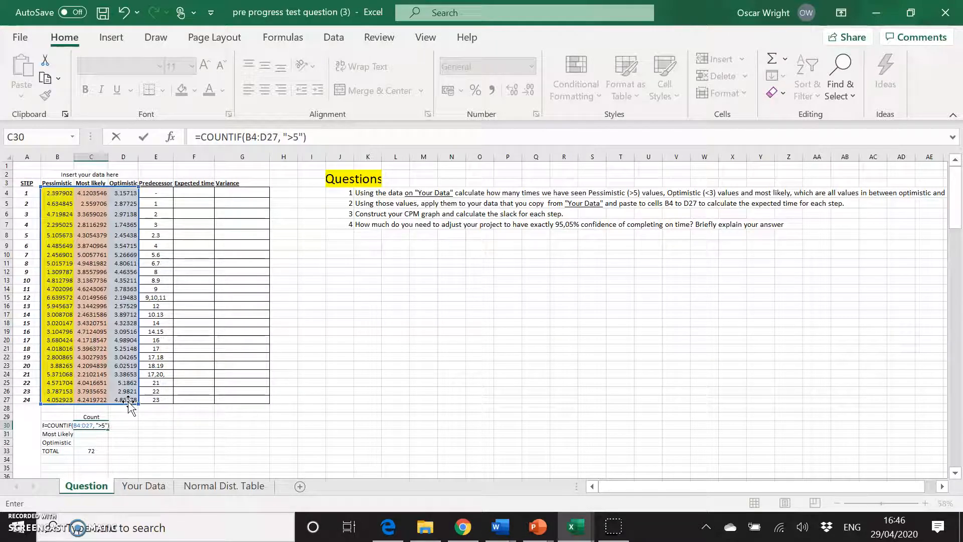
key(Return)
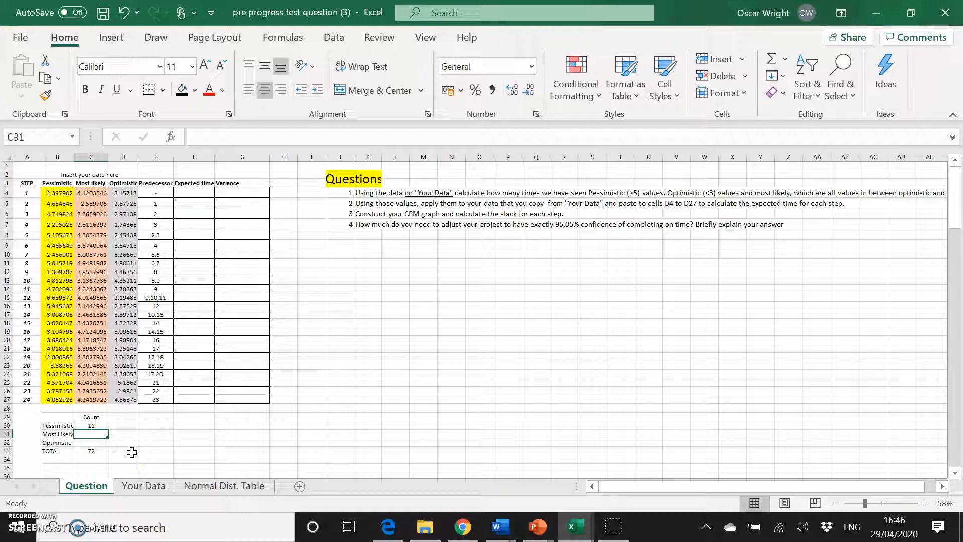
Enter =COUNTIF(B4:D27, "<3") in C32 to count the optimistic values.
key(Down)
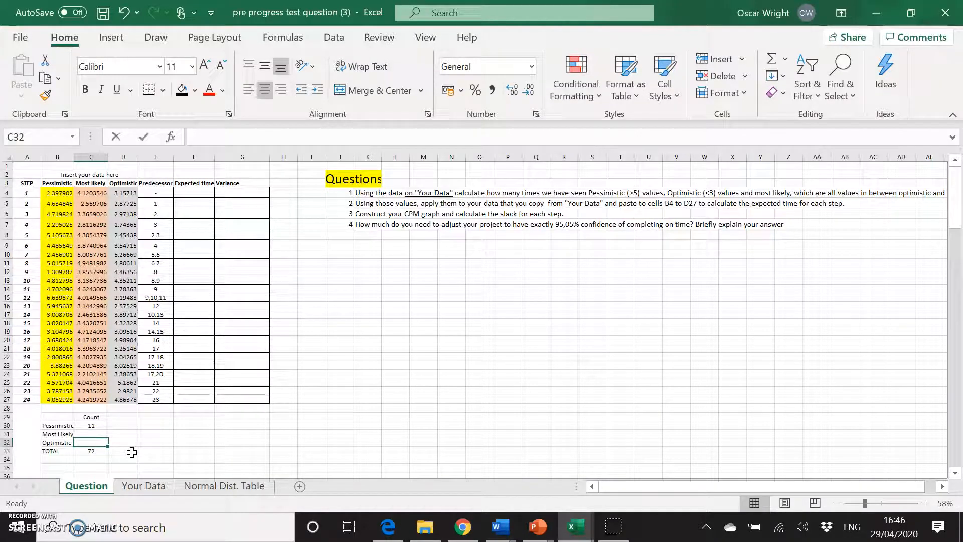
text(=count)
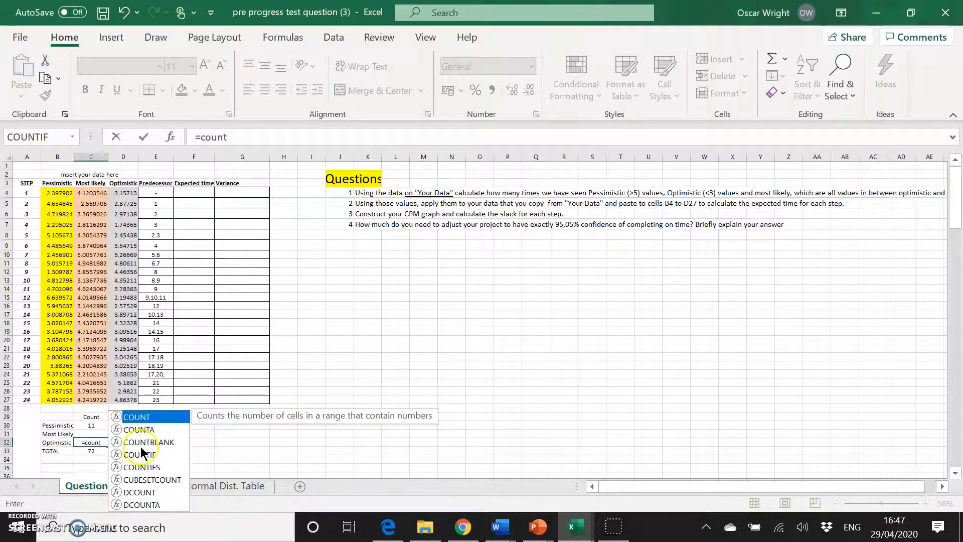
click(148, 455)
double_click(147, 455)
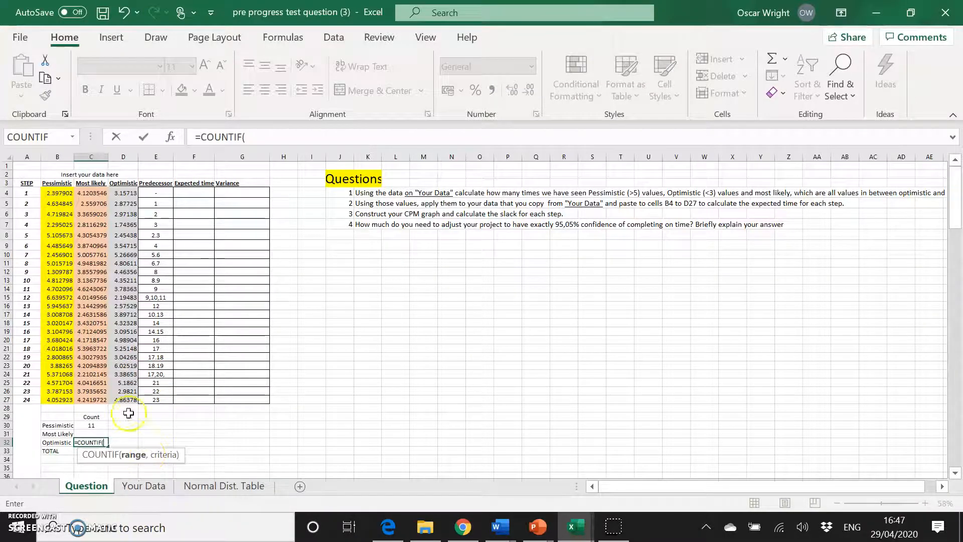
drag(55, 192, 130, 402)
text(, "<3)
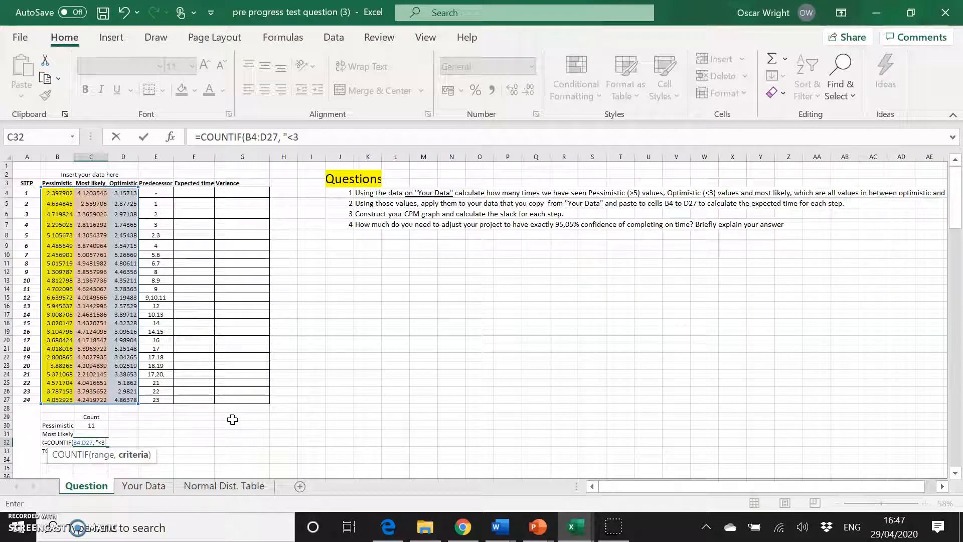
text())
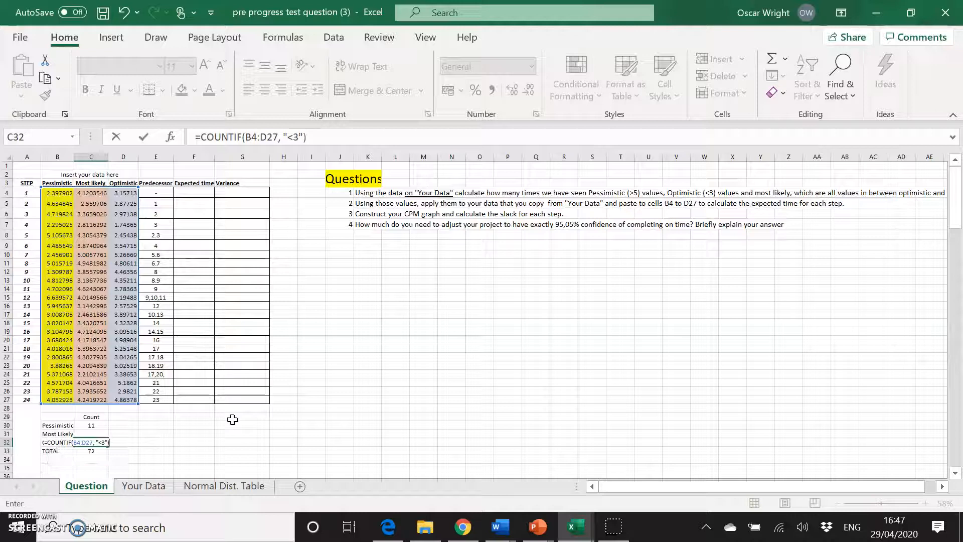
key(Return)
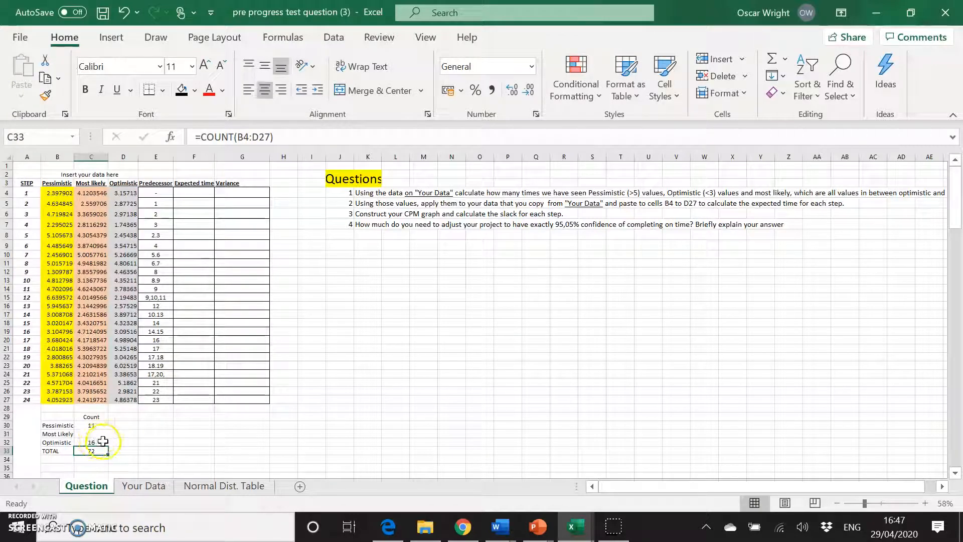
Enter =C33-C32-C30 in C31 to count the most likely values.
click(101, 434)
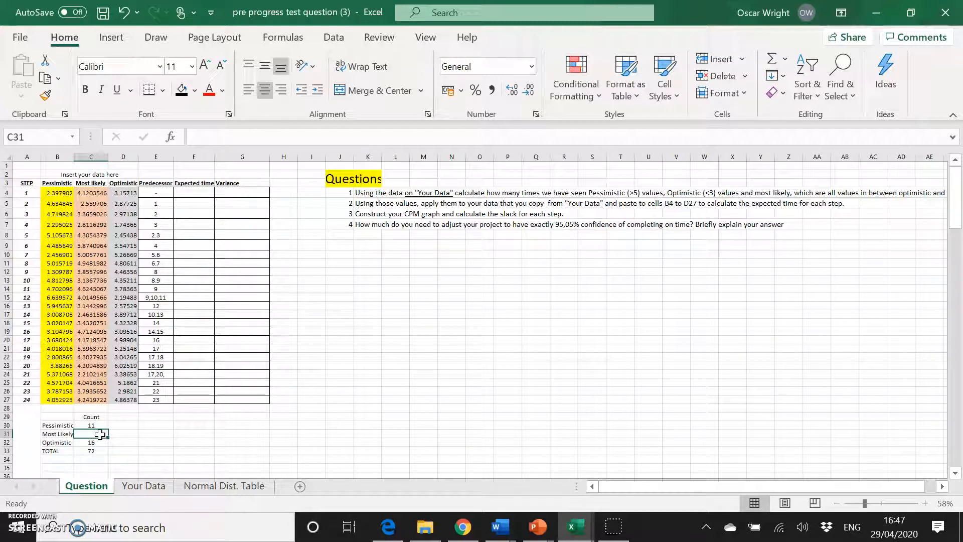
text(=)
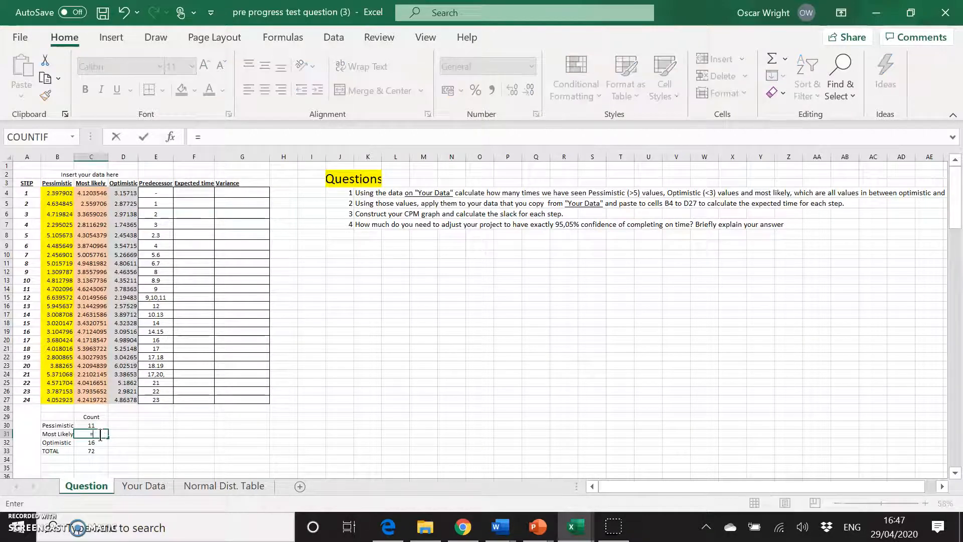
click(97, 453)
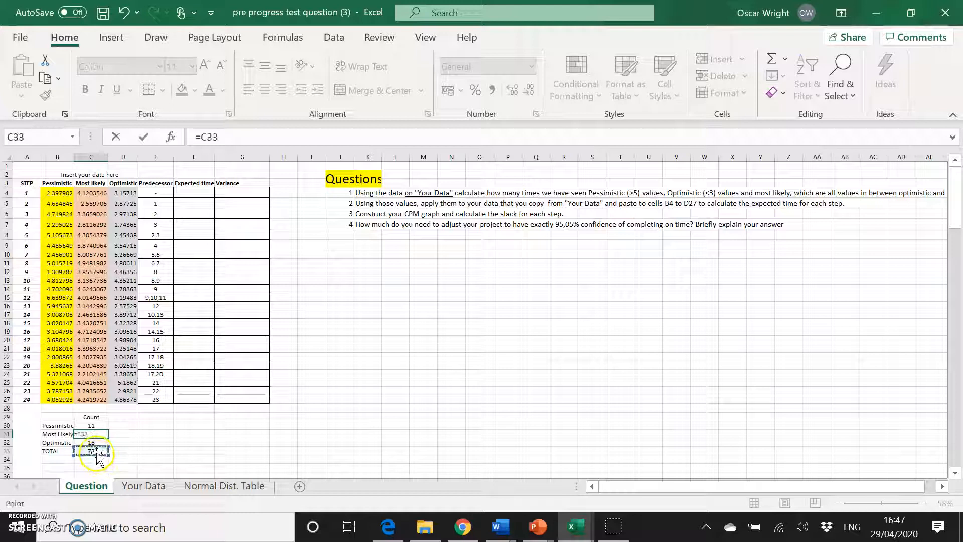
text(-)
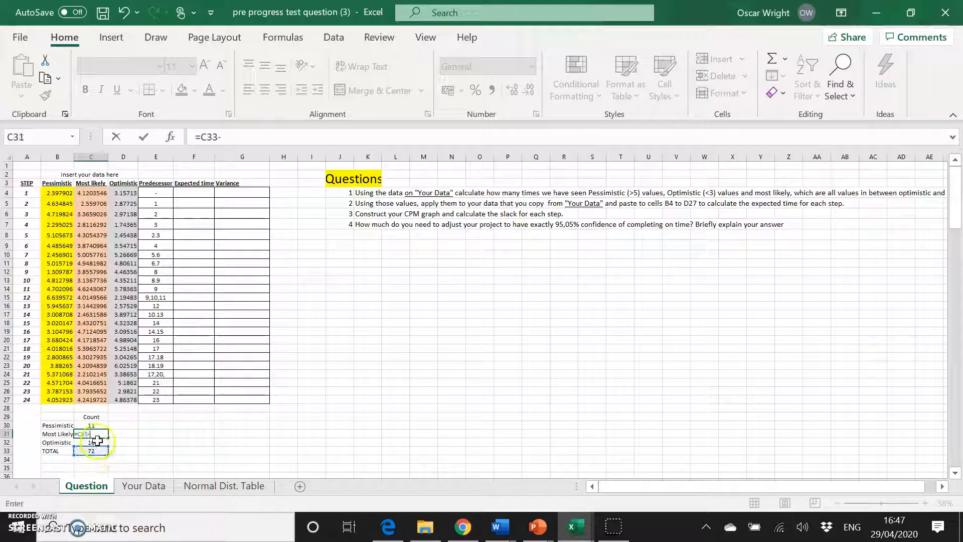
click(98, 443)
text(-)
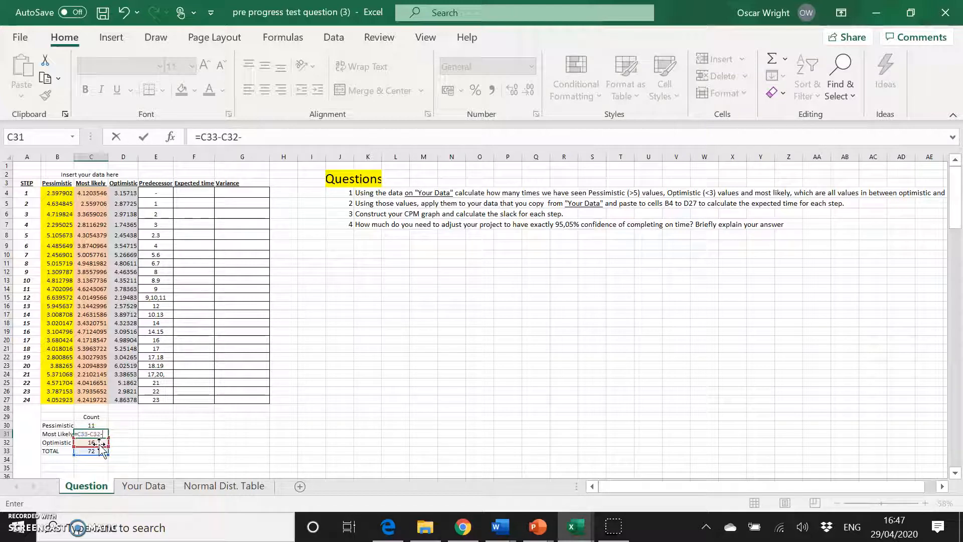
click(99, 425)
key(Return)
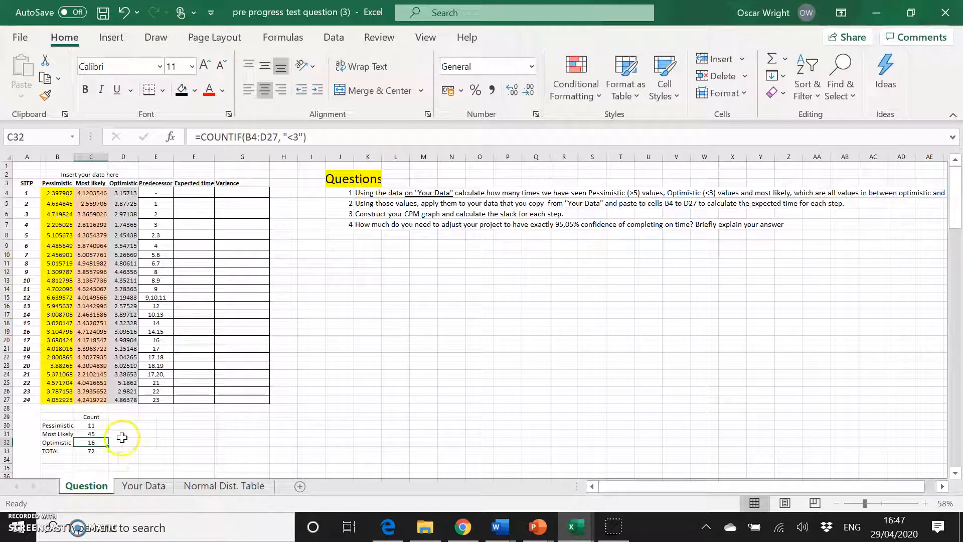
click(122, 433)
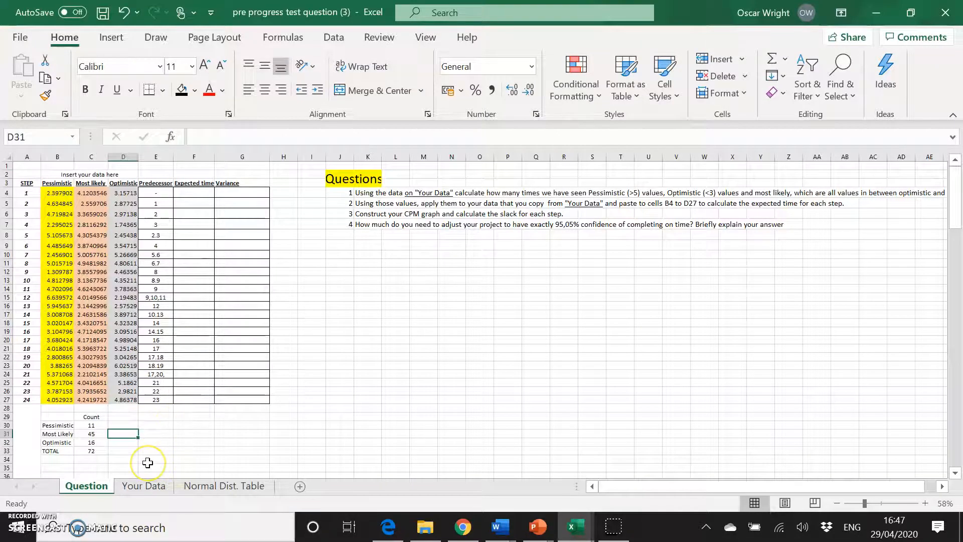
scroll(147, 462, down, 1)
scroll(227, 359, down, 1)
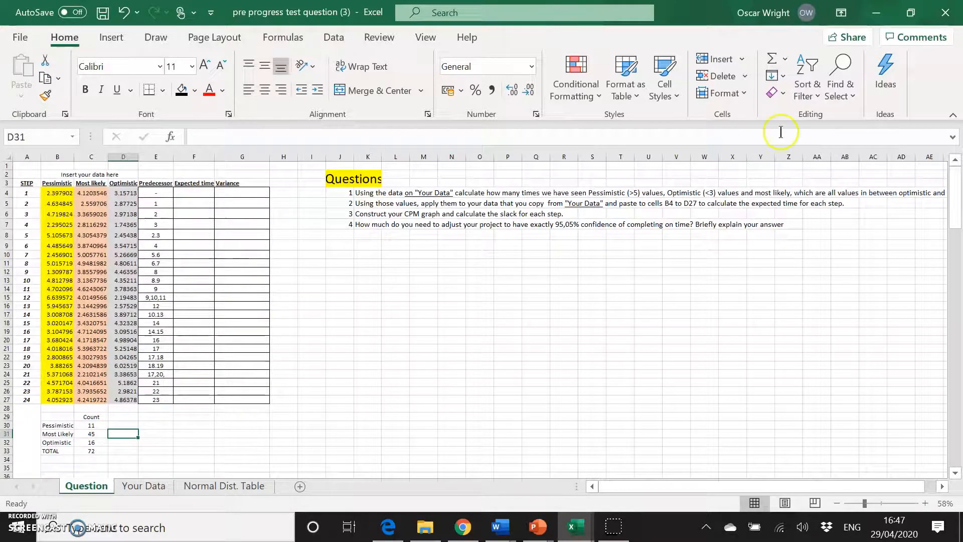
scroll(858, 351, right, 3)
scroll(858, 351, left, 2)
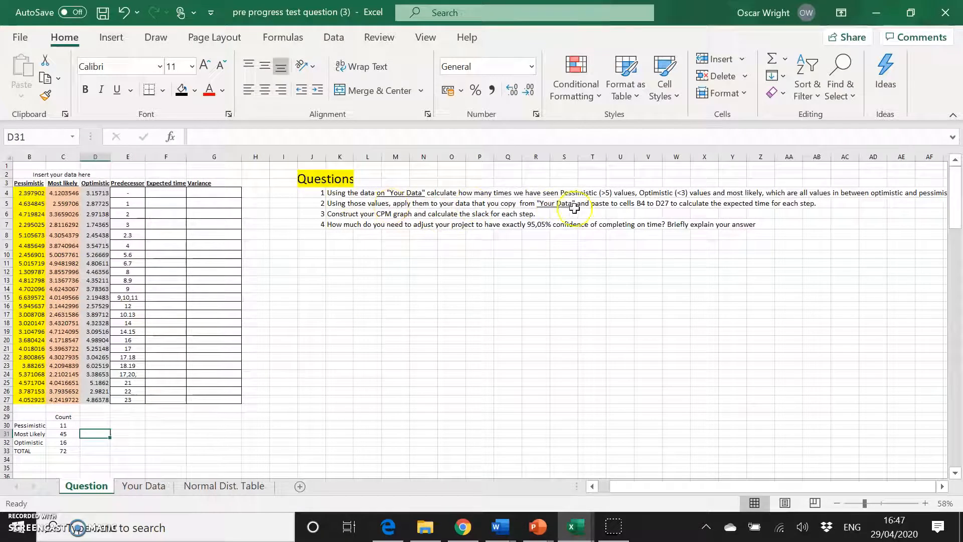
scroll(409, 316, left, 1)
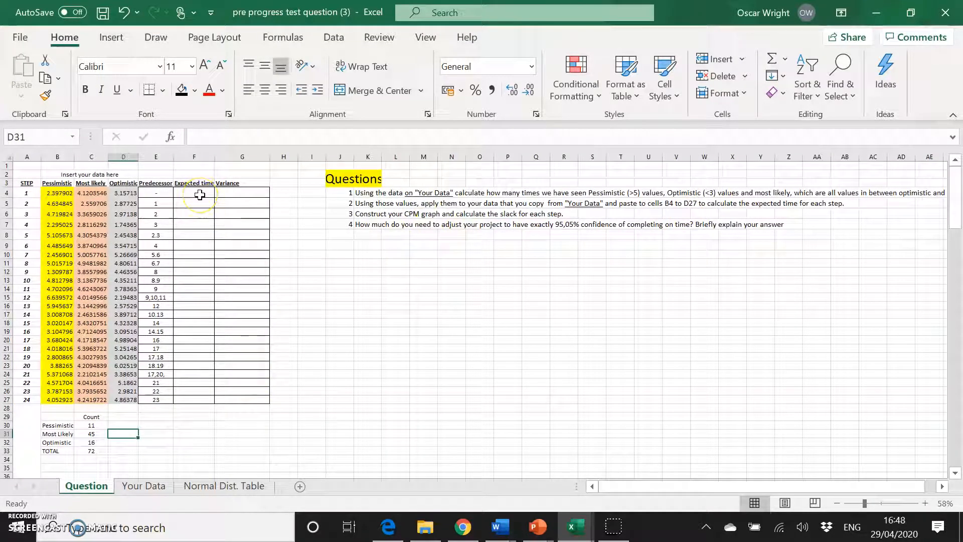
drag(23, 196, 22, 400)
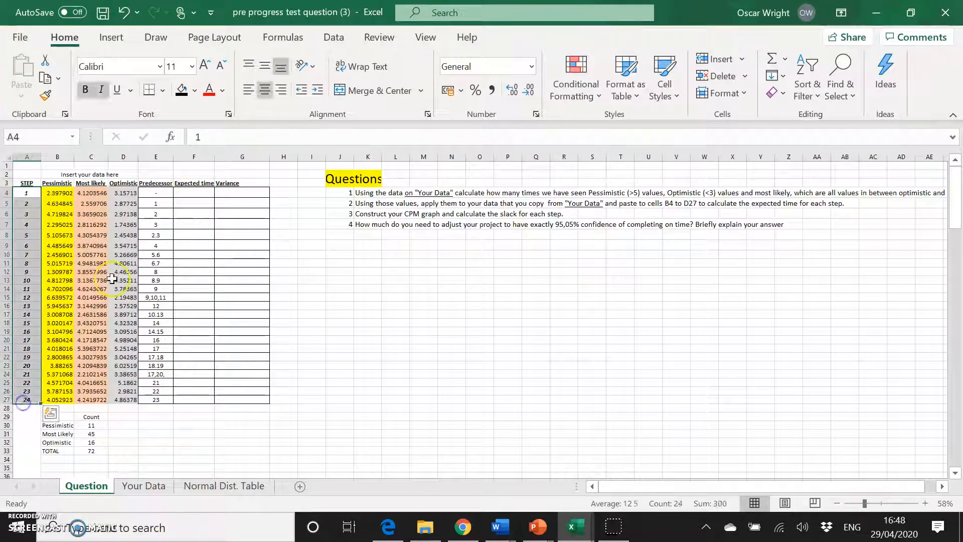
Enter =(B4*C30+C4*C31+D4*C32)/C33 in F4 to compute the first step's expected time.
click(198, 192)
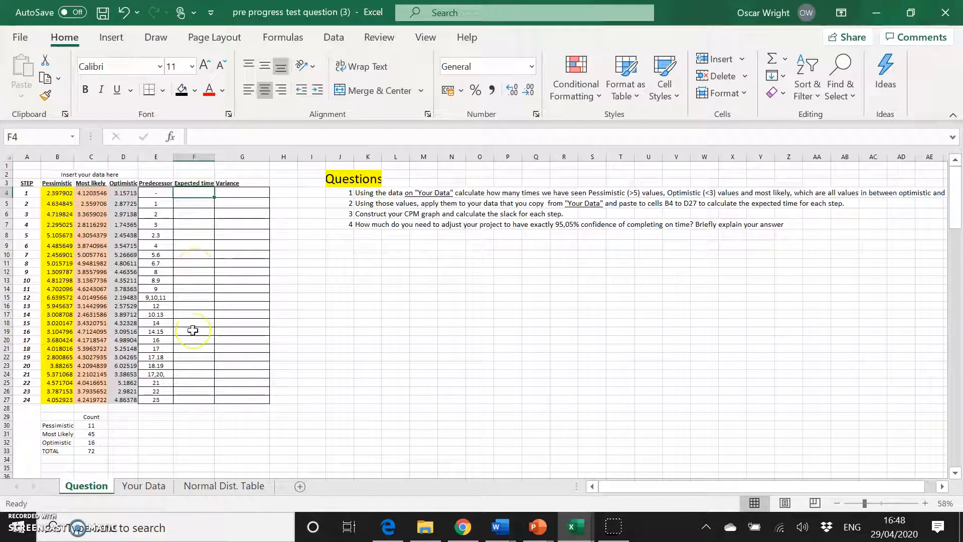
text(=)
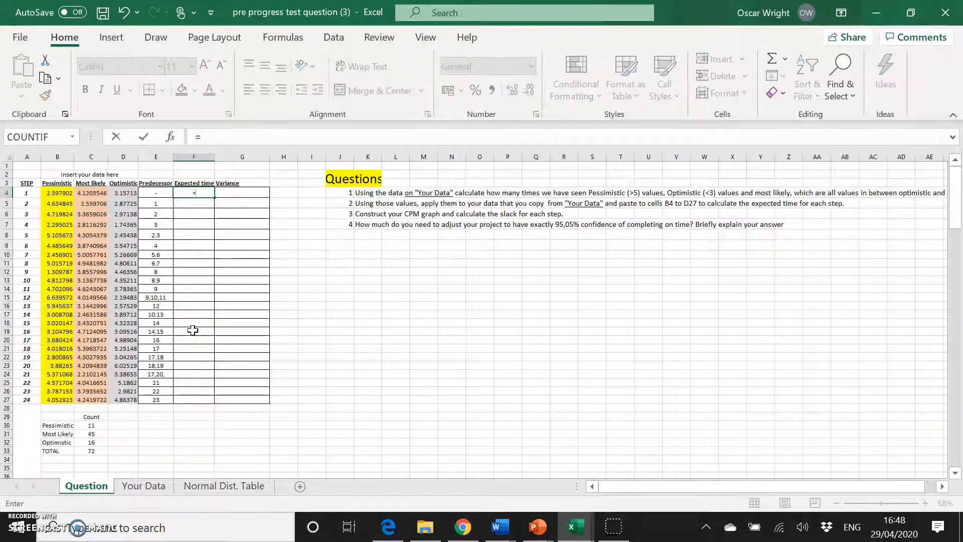
click(62, 193)
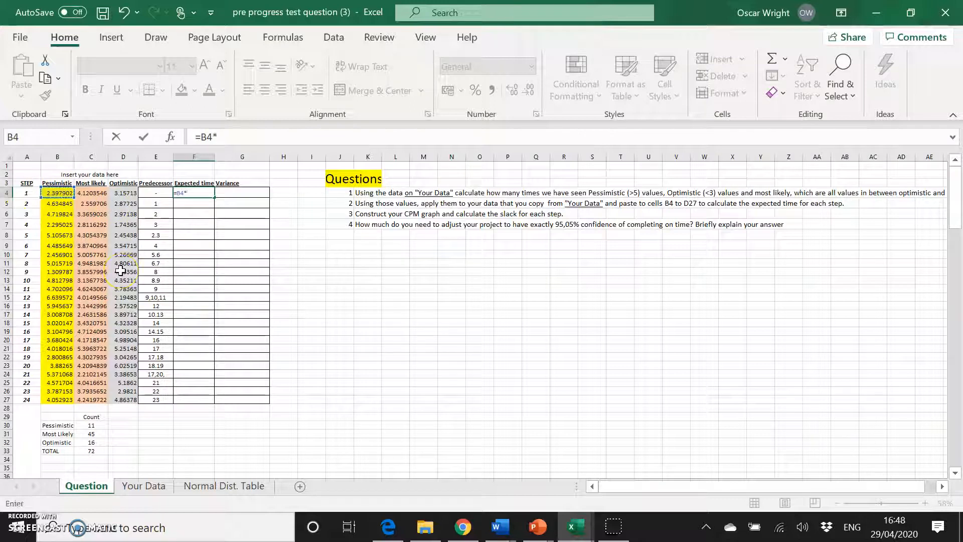
click(101, 426)
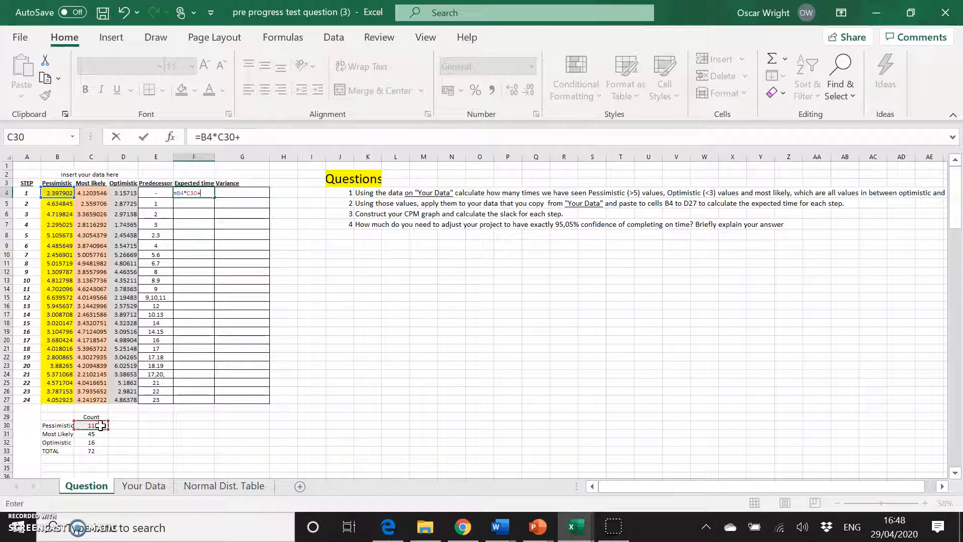
click(99, 195)
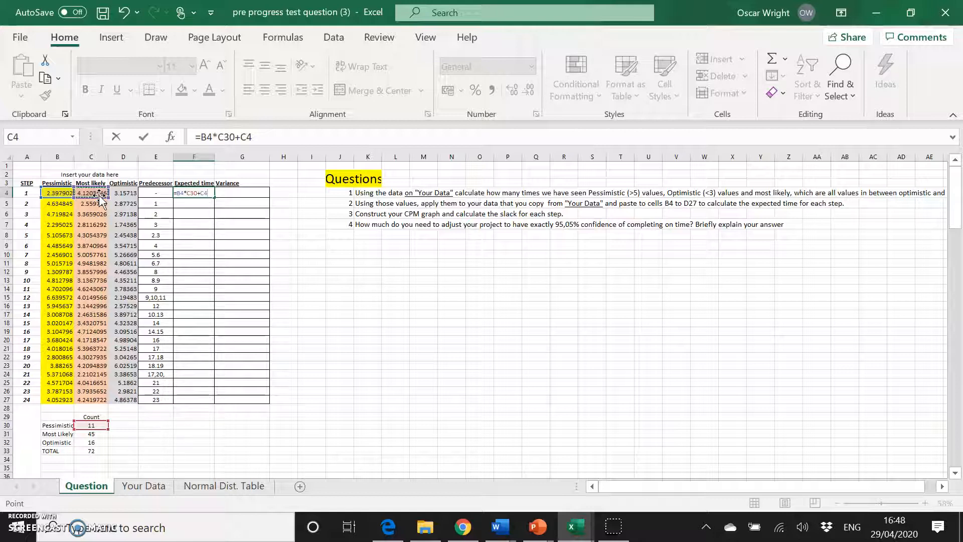
text(*)
click(91, 438)
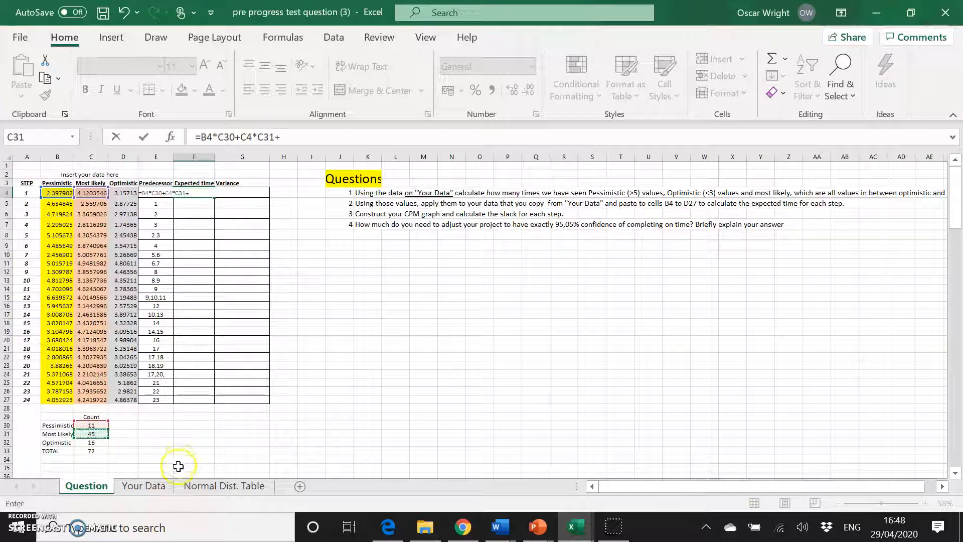
click(130, 193)
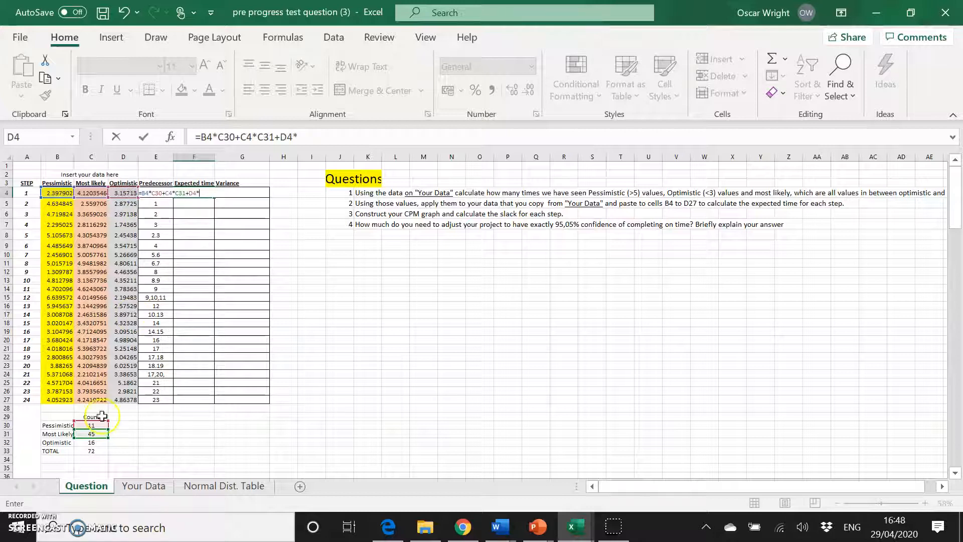
click(91, 442)
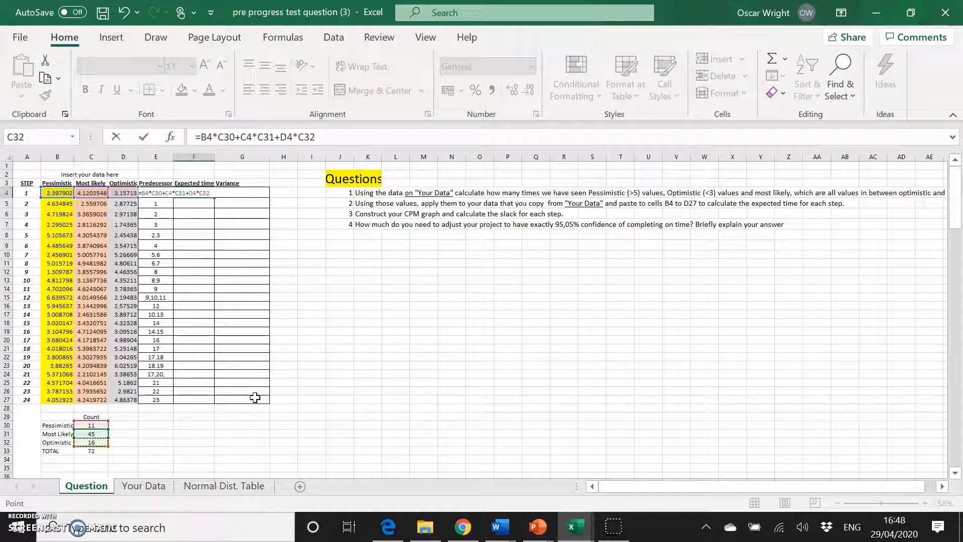
click(201, 137)
text(()
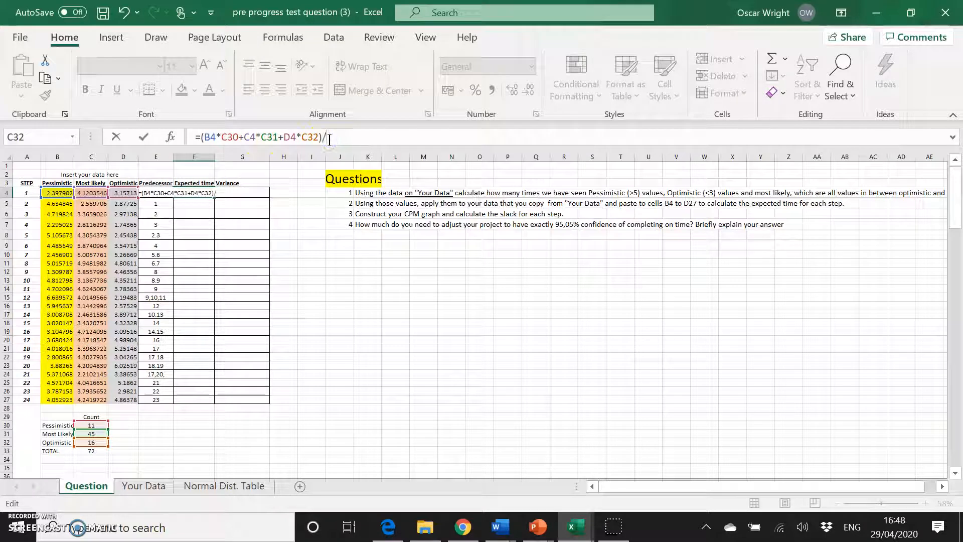
click(99, 450)
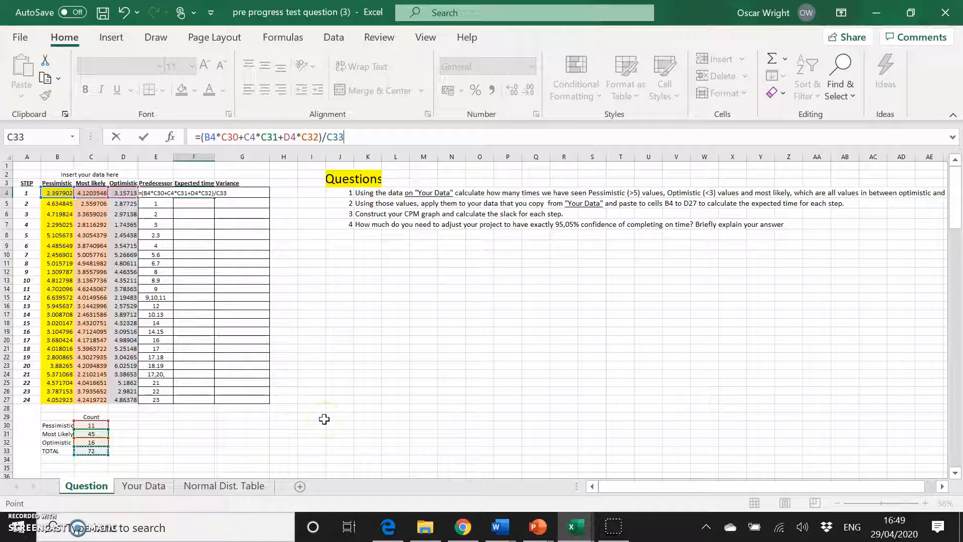
key(Return)
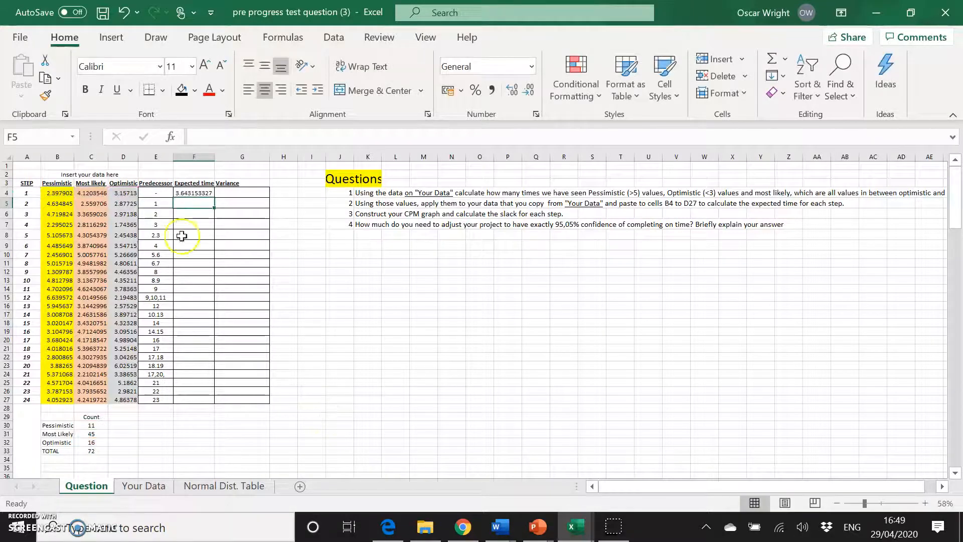
Reduce the decimal places shown for the expected time in F4 to two.
click(194, 193)
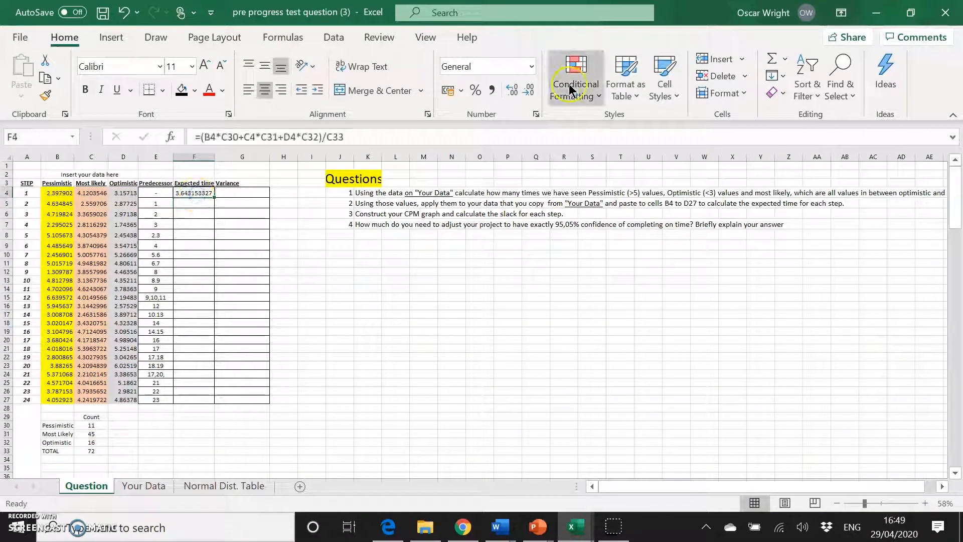
click(528, 90)
click(529, 91)
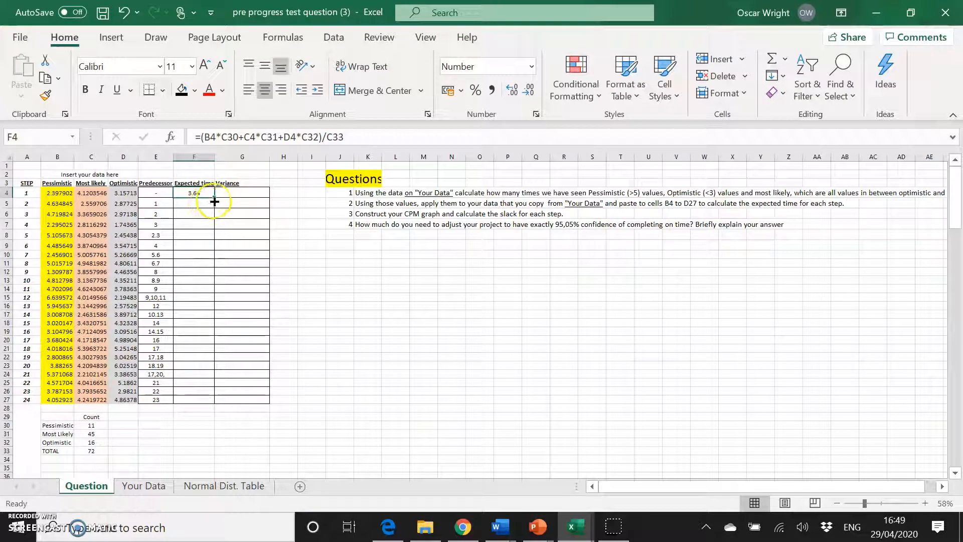
Make the count references absolute so F4 reads =(B4*C$30+C4*C$31+D4*C$32)/C$33.
click(334, 135)
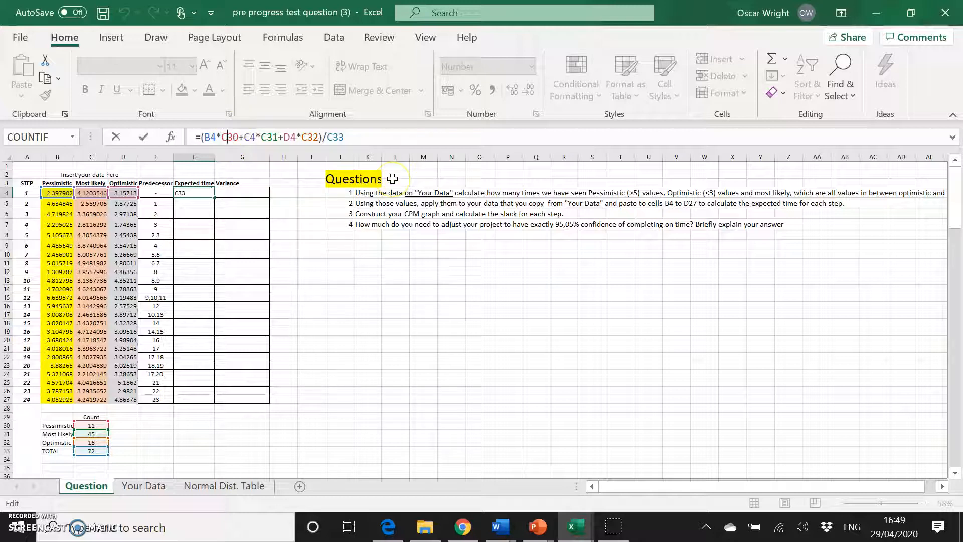
text($)
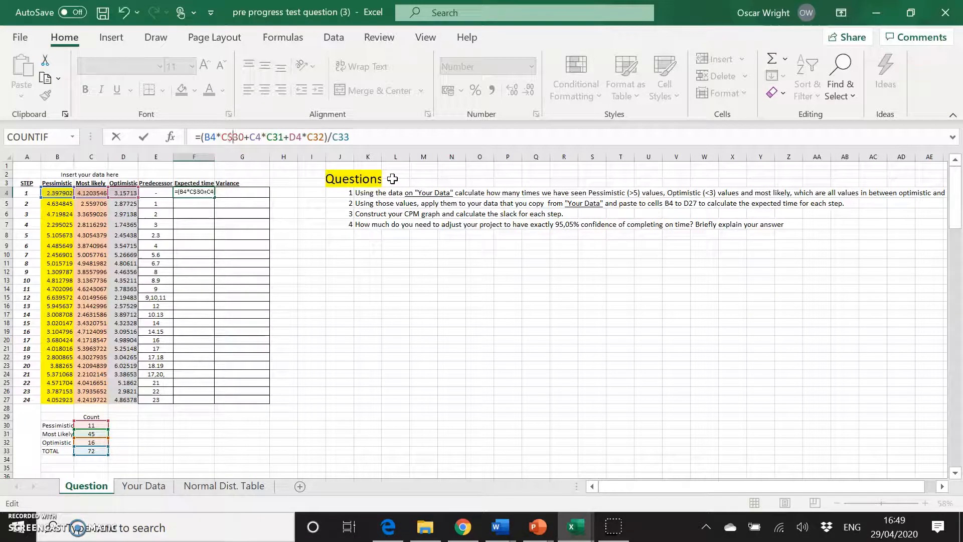
click(272, 137)
text($)
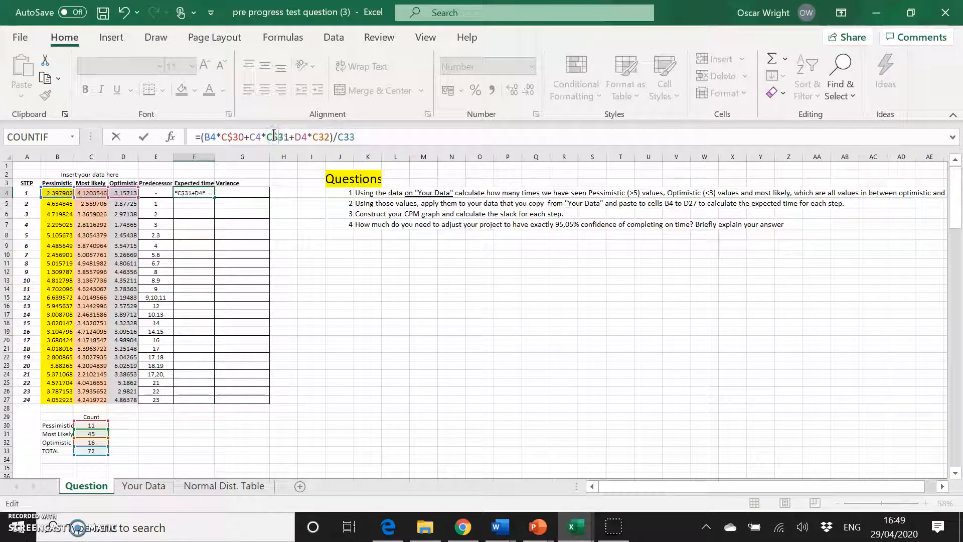
click(321, 136)
text($)
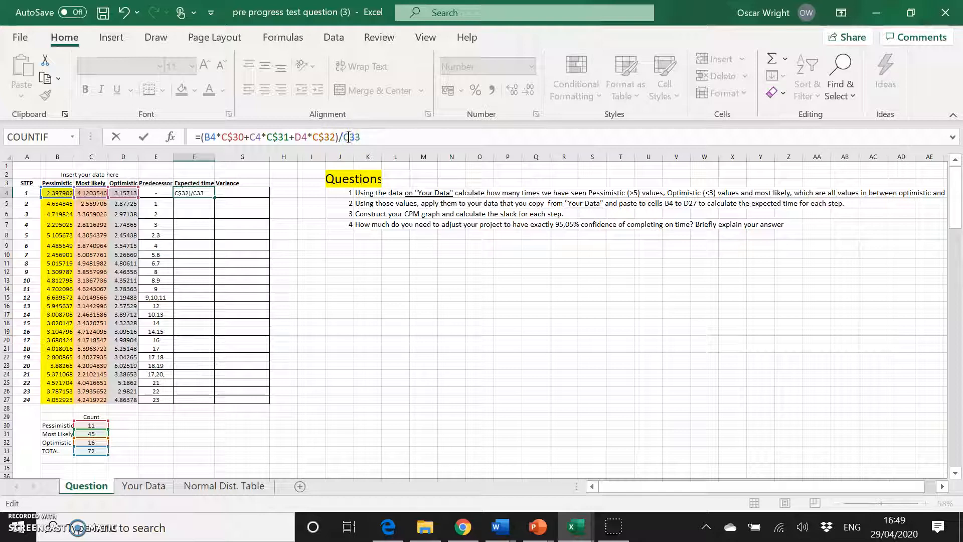
key(Return)
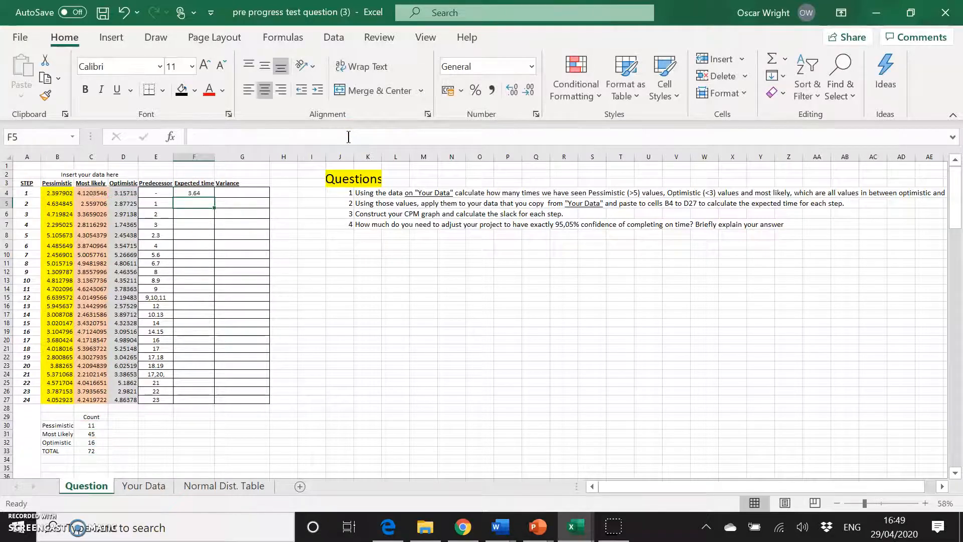
Fill the expected-time formula from F4 down to F27.
click(197, 191)
drag(214, 197, 213, 403)
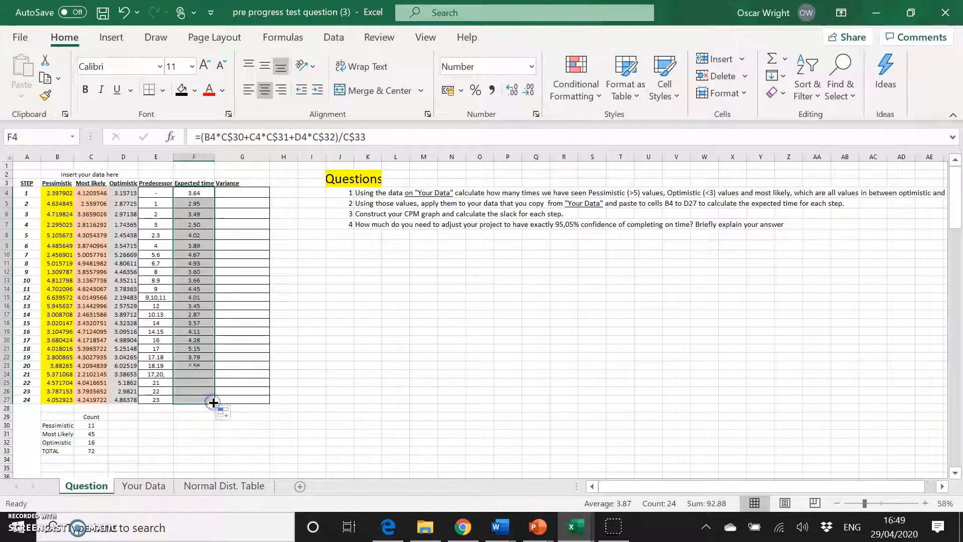
Enter =((B4-D4)/C33)^2 in G4 to compute the first step's variance, declining the suggested typo correction.
click(250, 193)
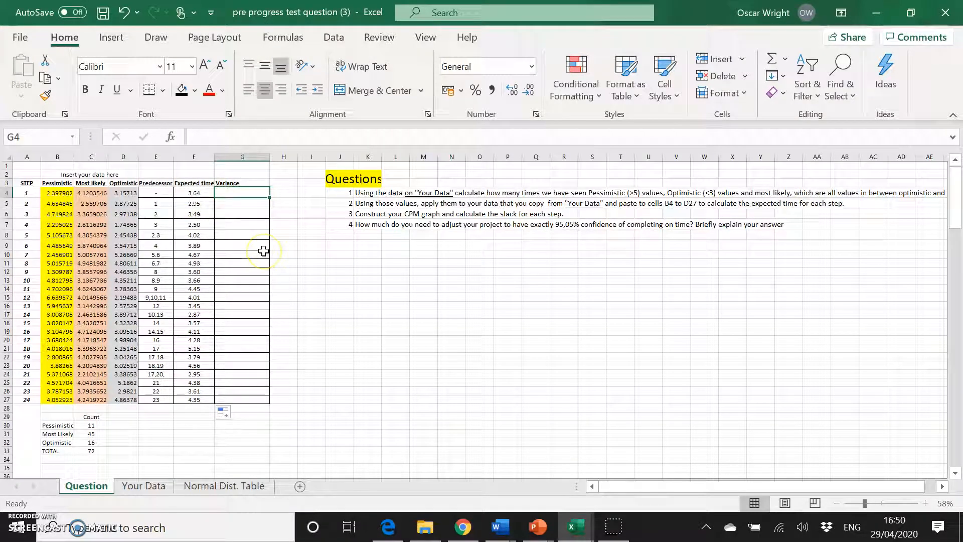
text(=)
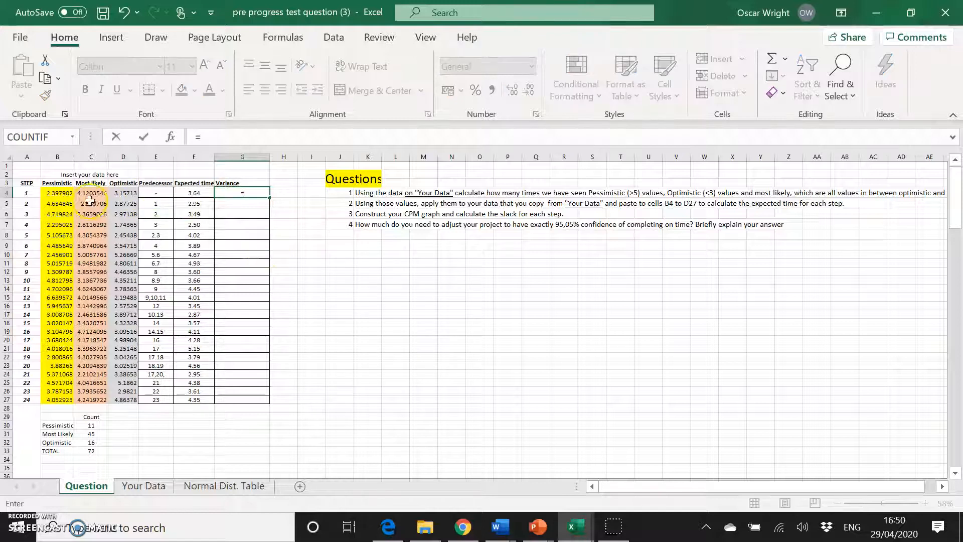
click(57, 193)
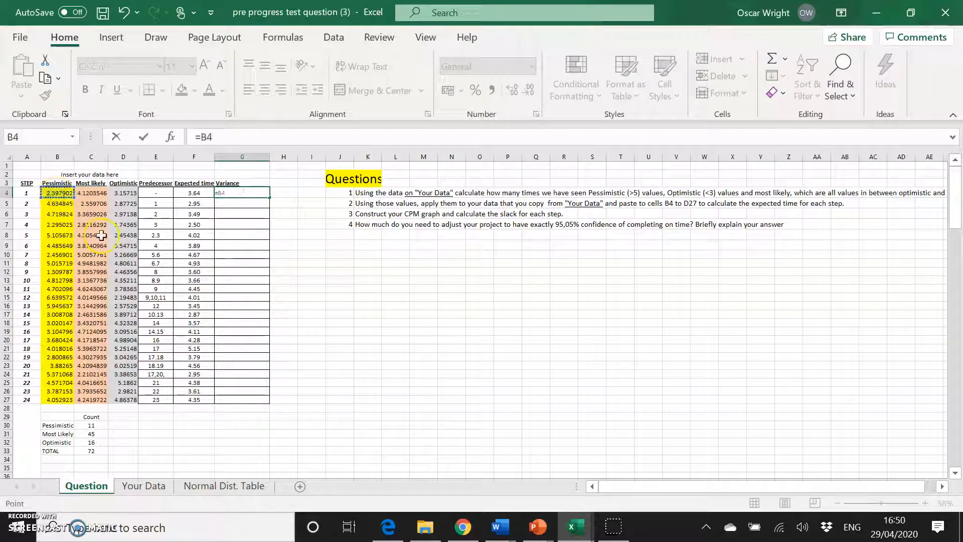
text(-)
click(122, 193)
text())
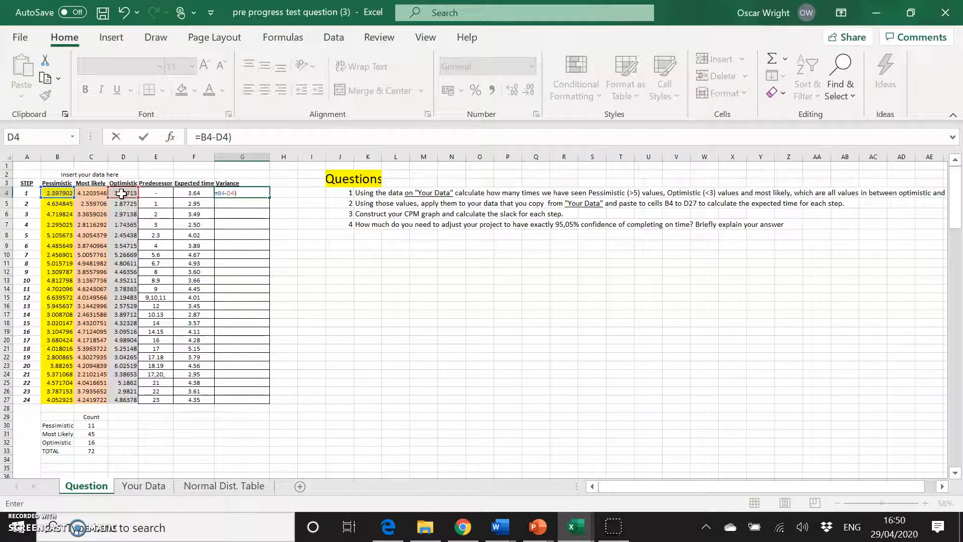
key(Return)
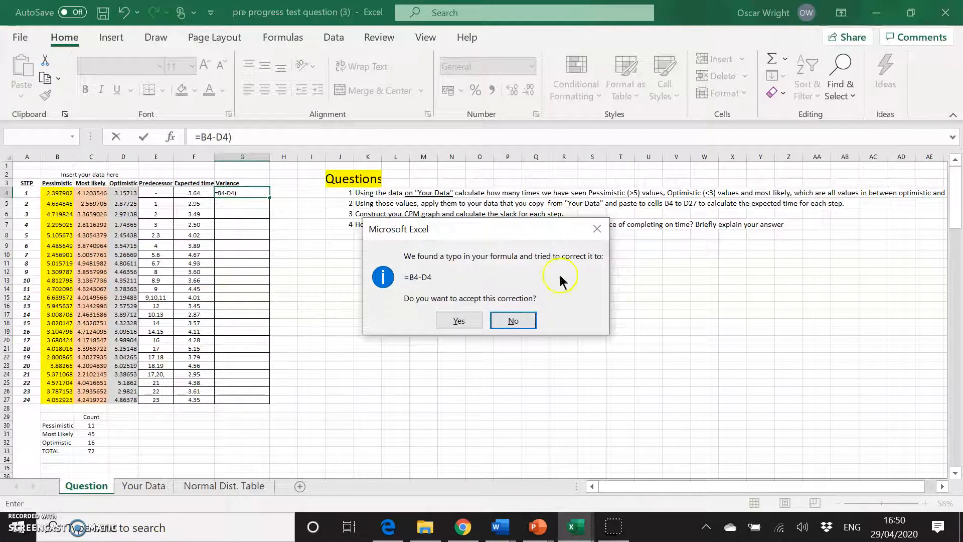
click(511, 320)
click(467, 347)
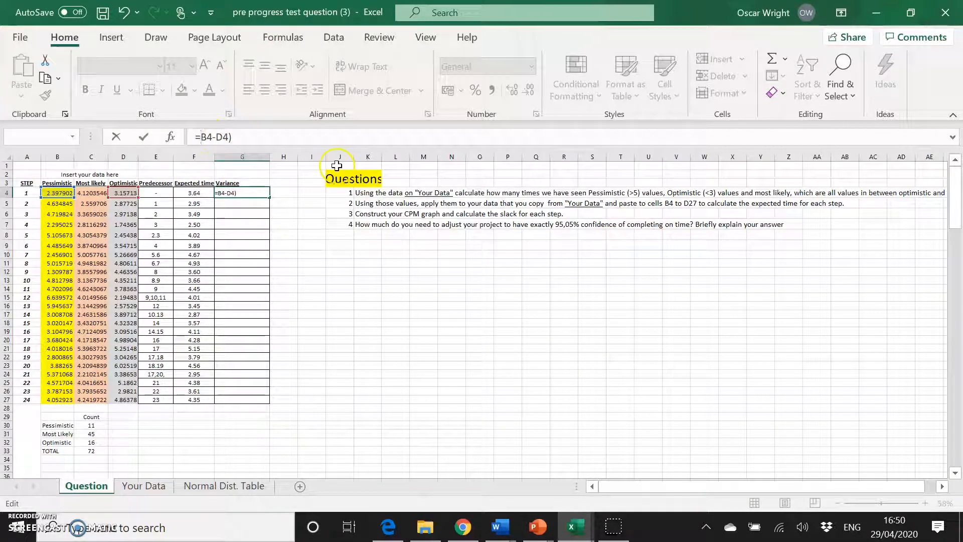
text(()
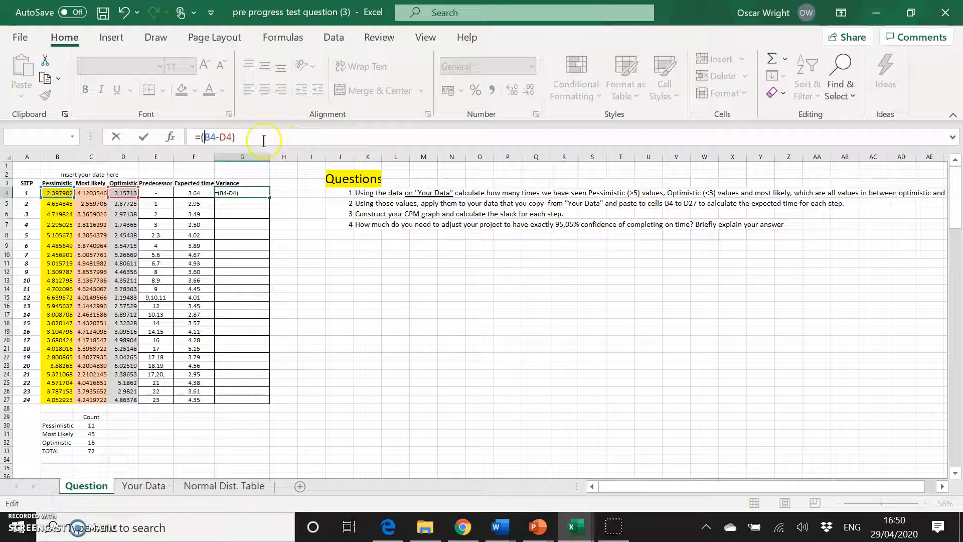
text(()
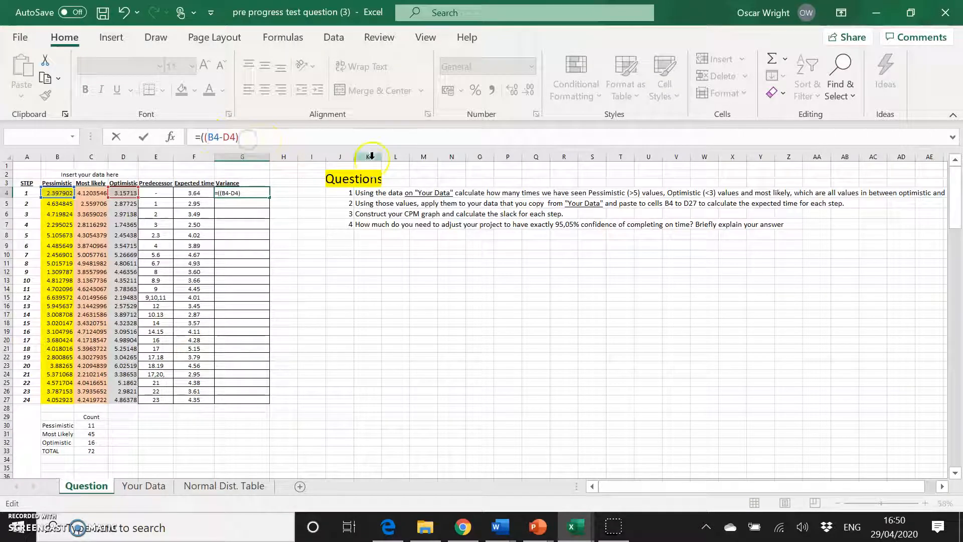
text(/)
click(94, 452)
text())
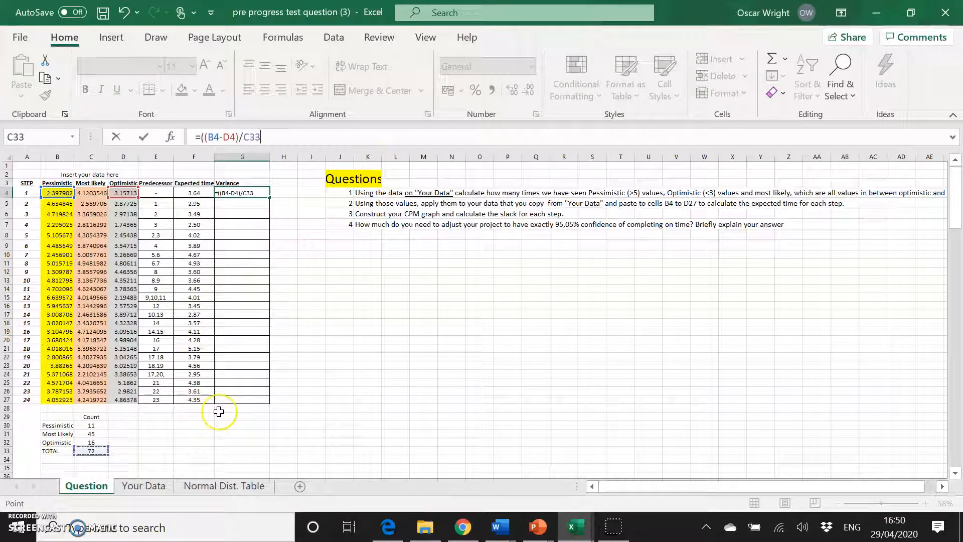
text(^2)
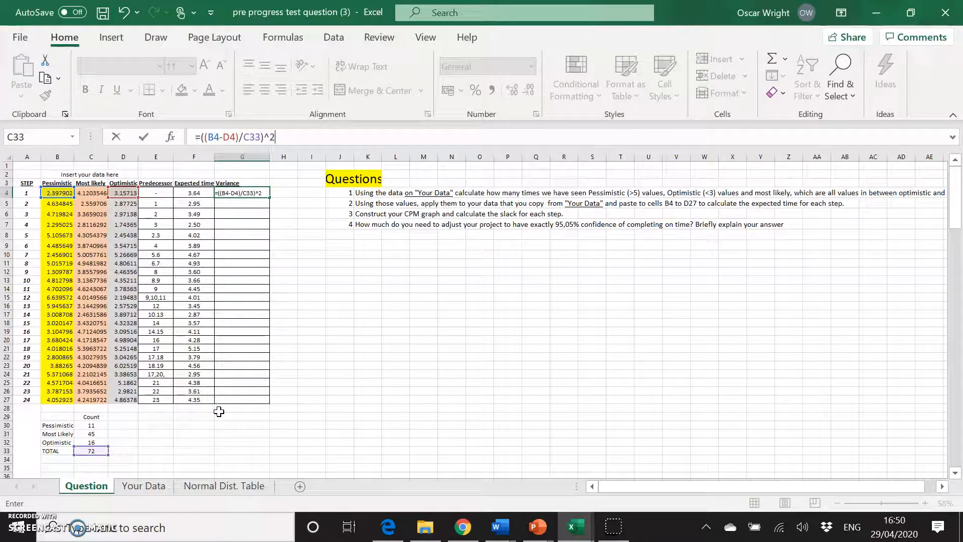
key(Return)
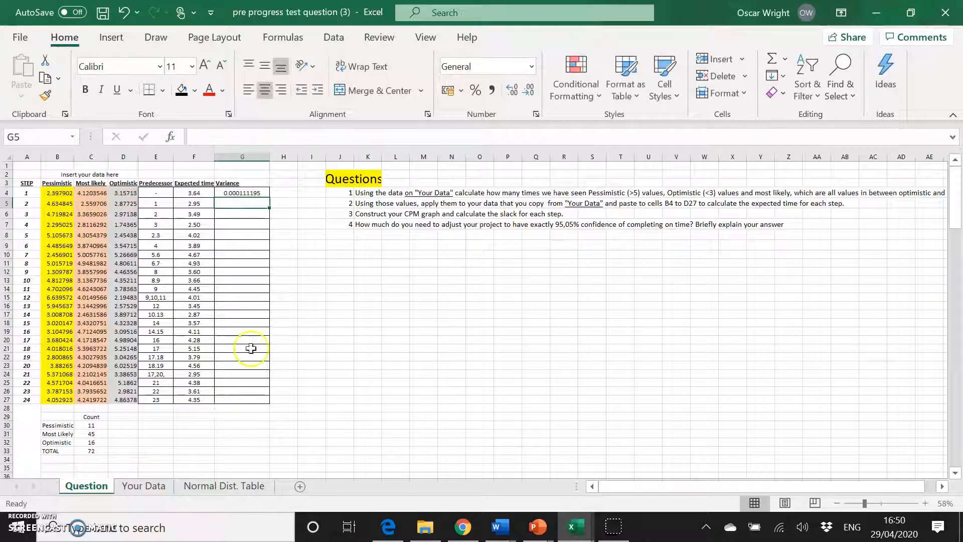
Make the total reference absolute so G4 reads =((B4-D4)/C$33)^2.
click(255, 191)
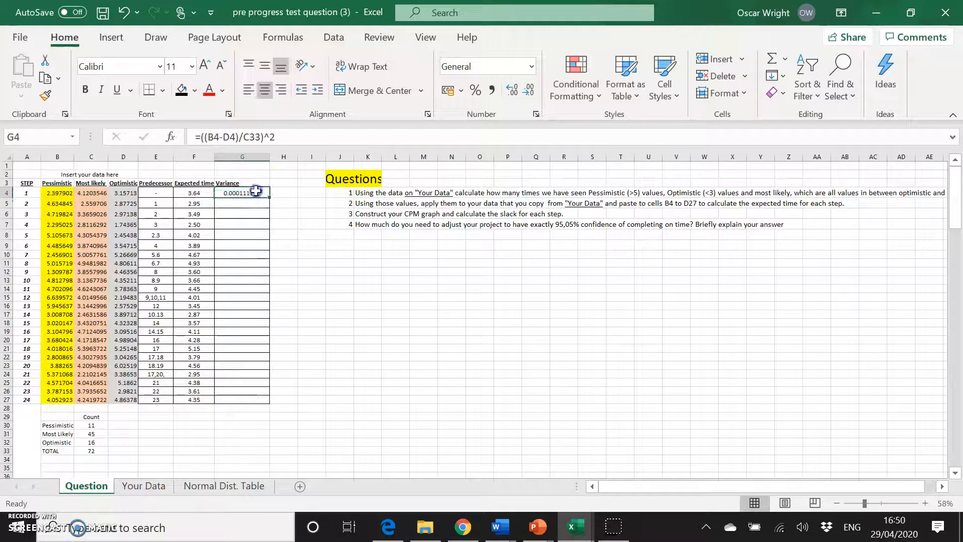
click(252, 137)
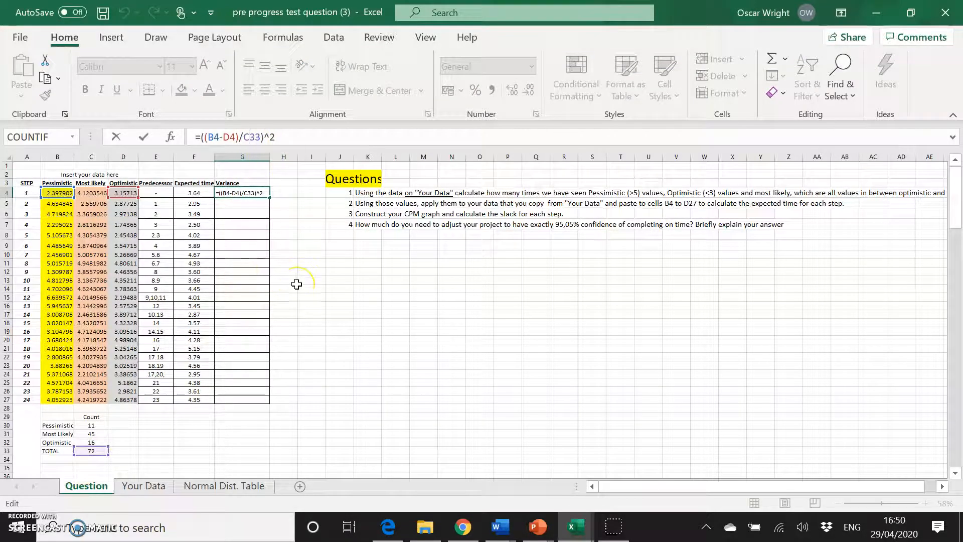
text($)
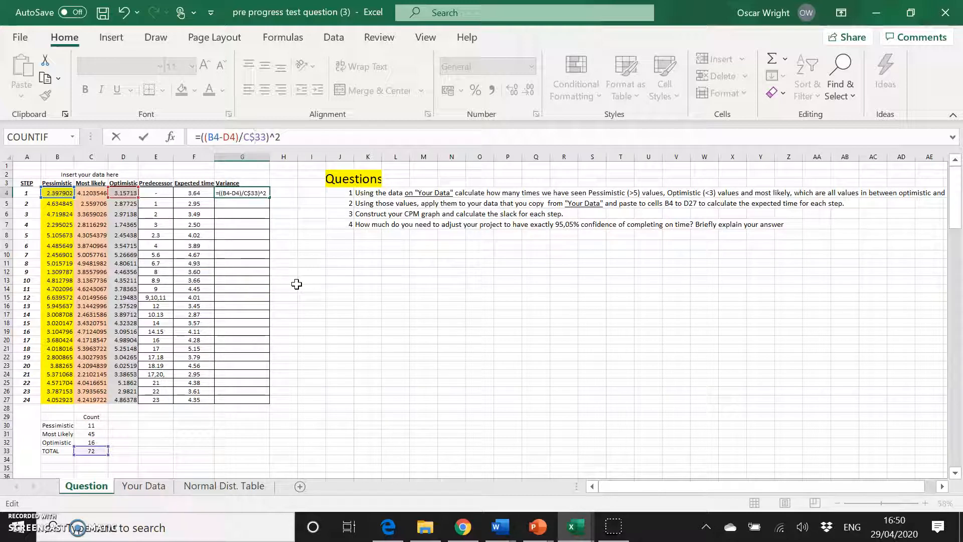
key(Return)
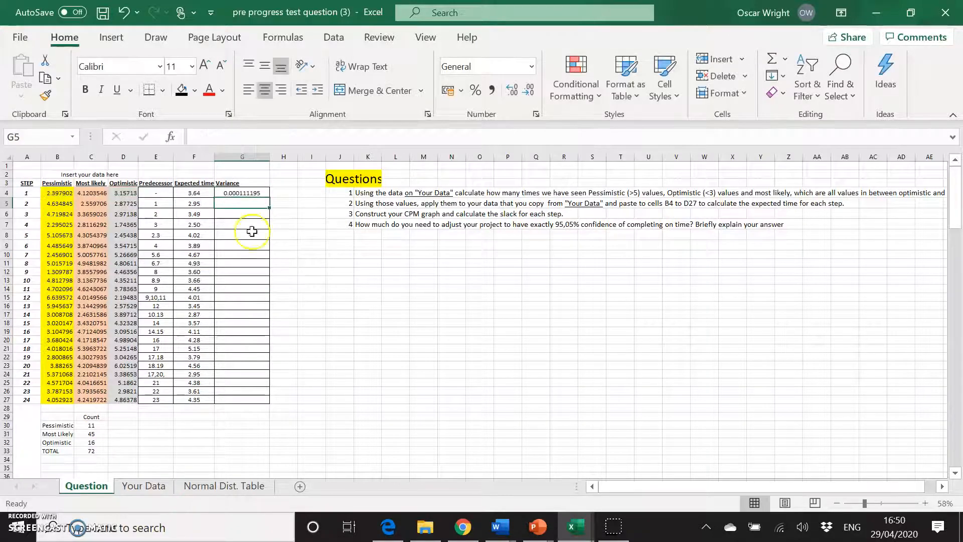
Fill the variance formula from G4 down to G27.
click(239, 191)
drag(269, 197, 244, 403)
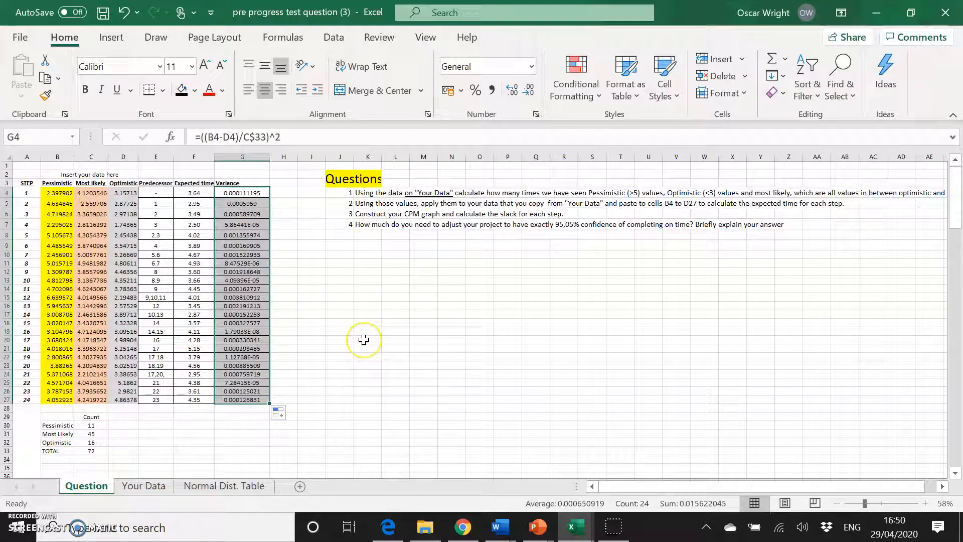
click(280, 364)
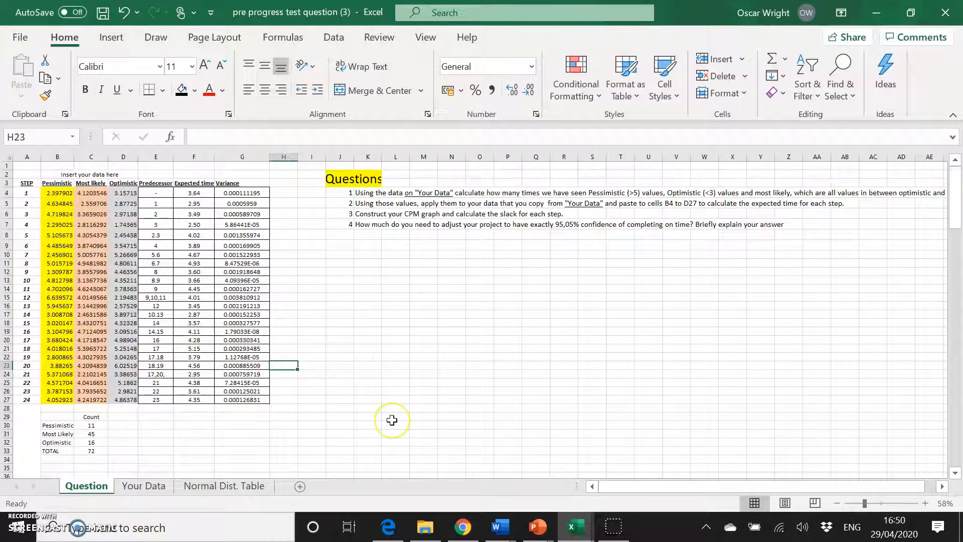
Add all borders to a three-by-three block of cells at I11:K13.
scroll(393, 419, down, 1)
scroll(423, 325, up, 1)
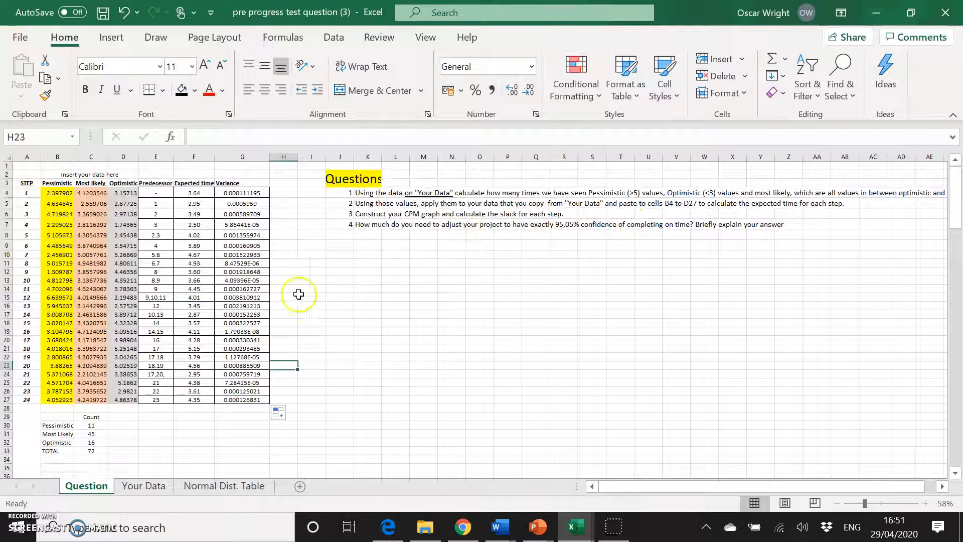
click(311, 261)
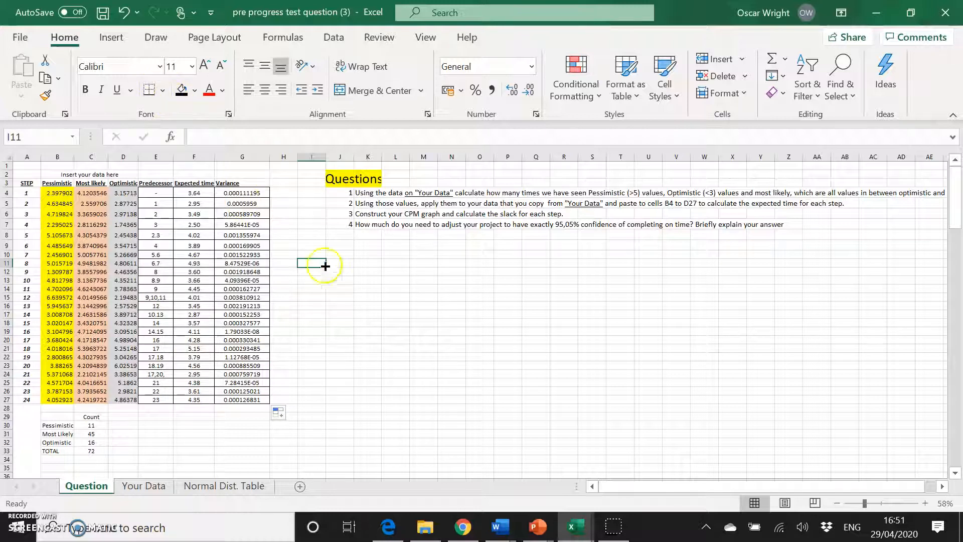
drag(318, 262, 374, 281)
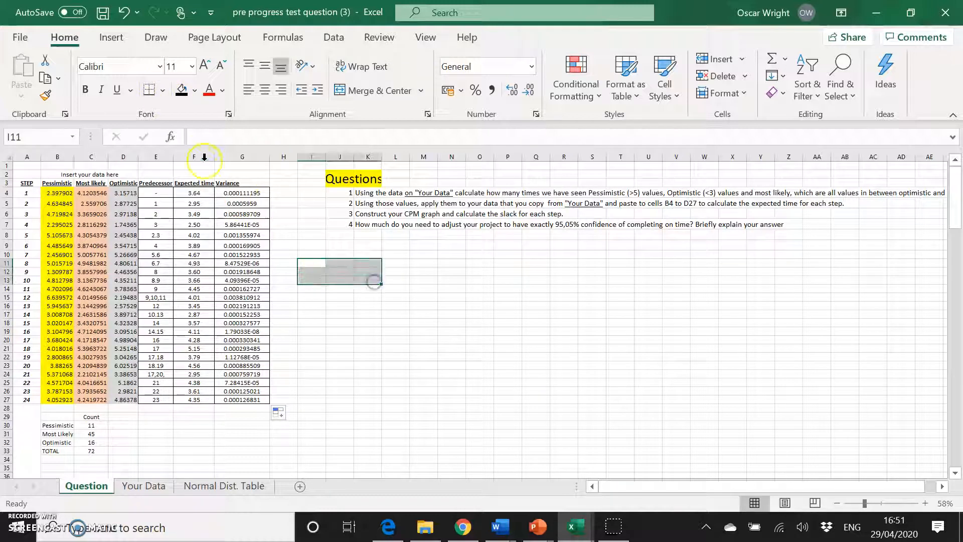
click(162, 90)
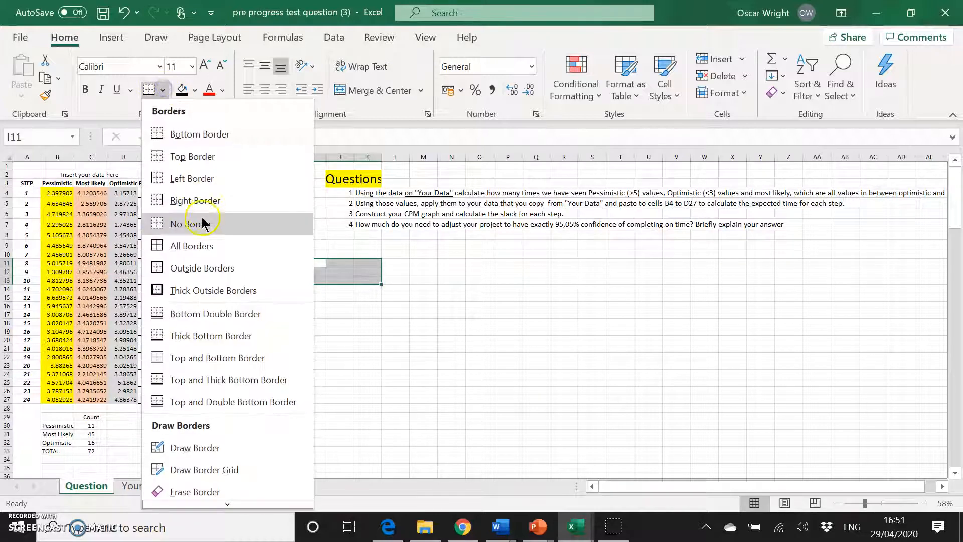
click(186, 247)
Fill the centre cell J12 of the block with black.
click(336, 270)
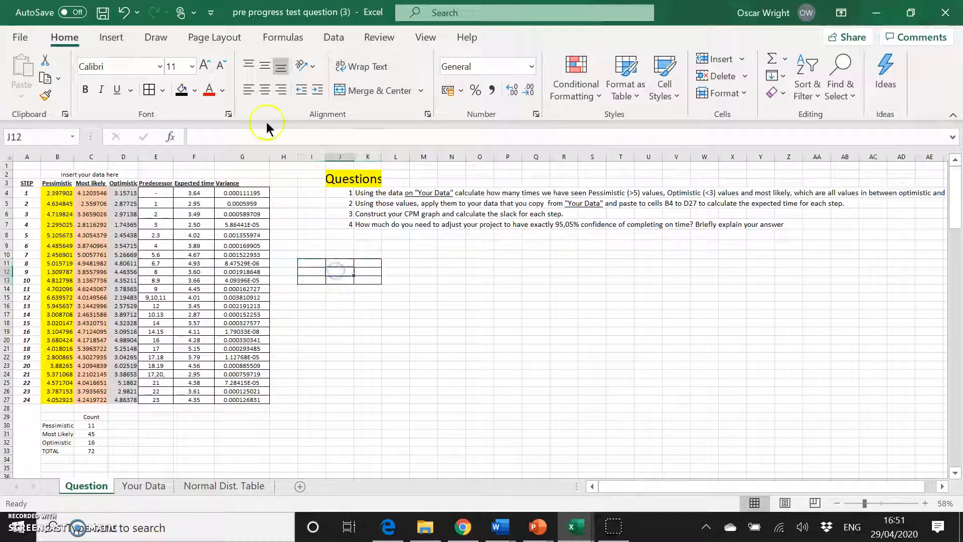
click(182, 90)
click(391, 371)
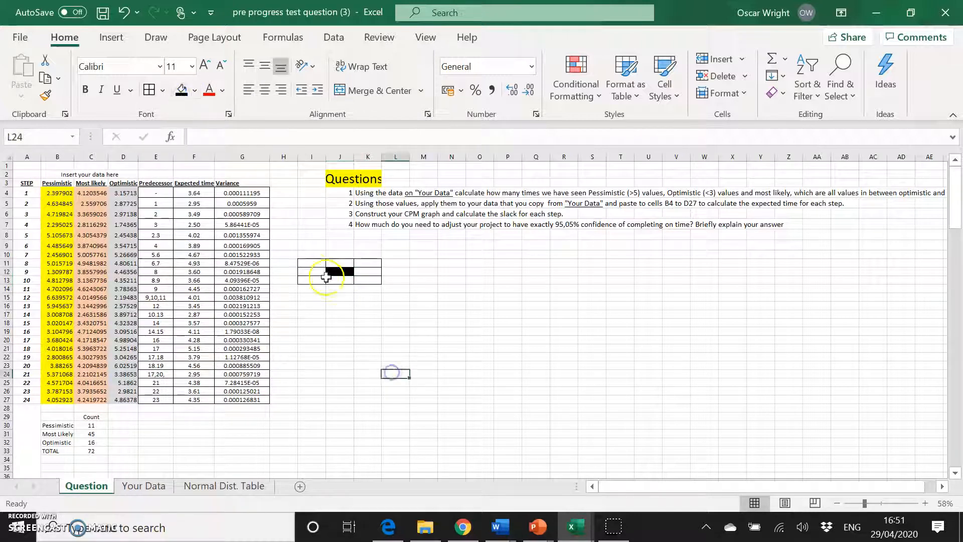
Label the block's top row ES, Step and EF in I11, J11 and K11.
click(311, 263)
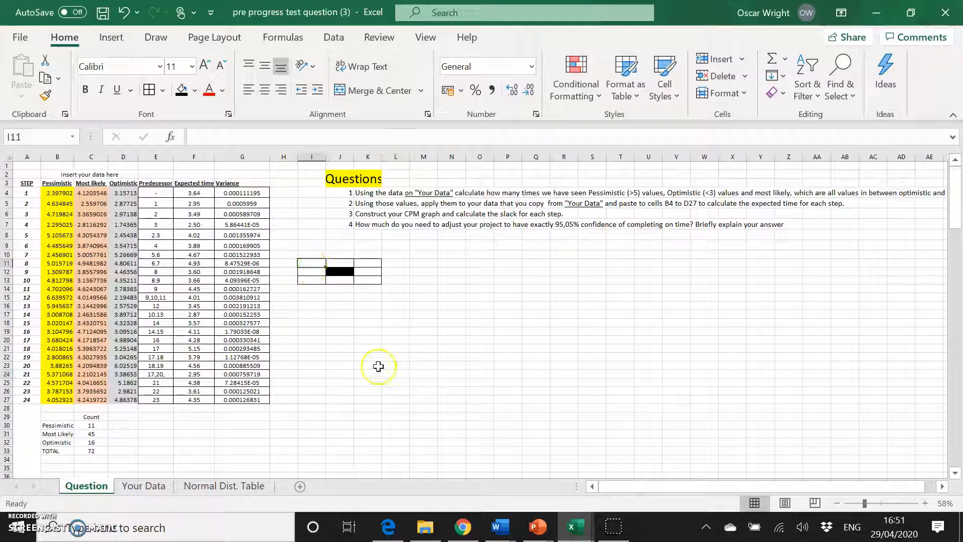
text(ES)
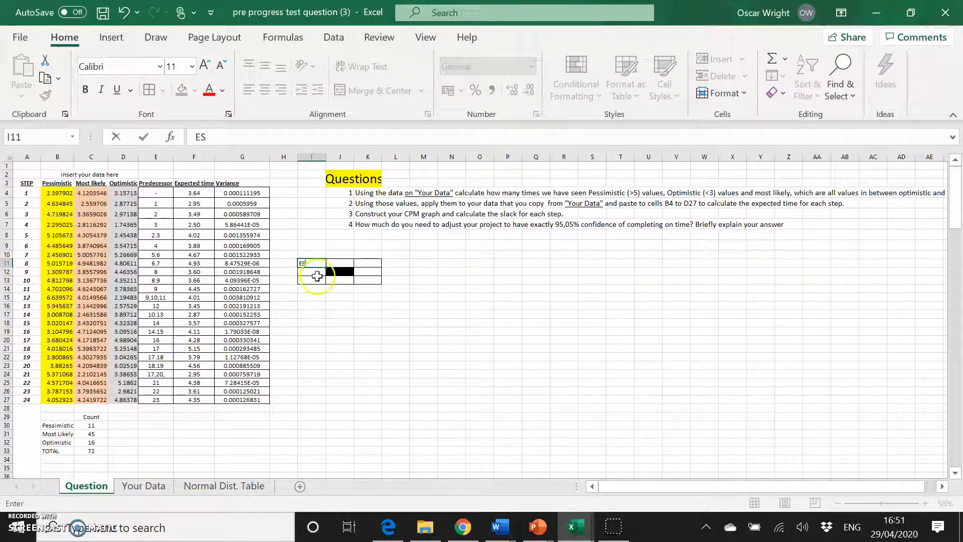
click(344, 263)
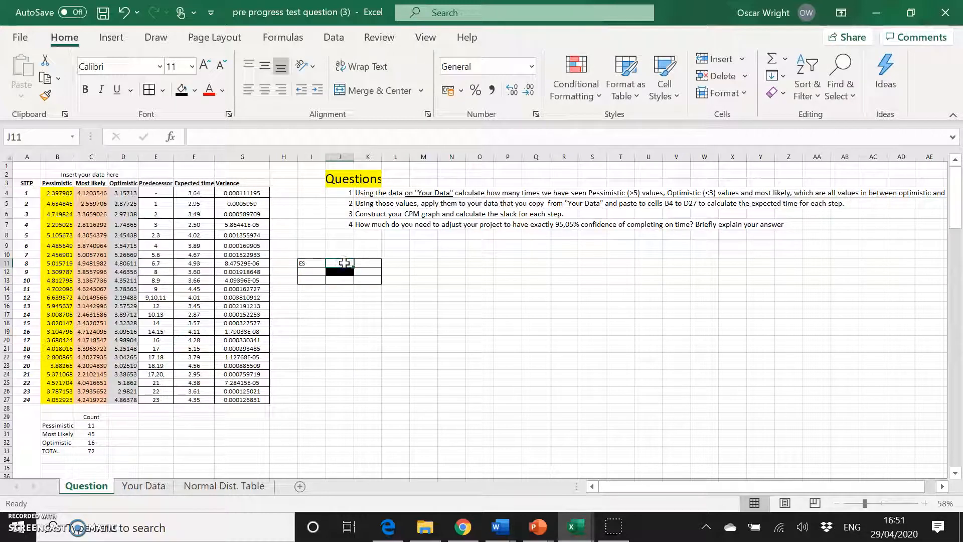
text(Step)
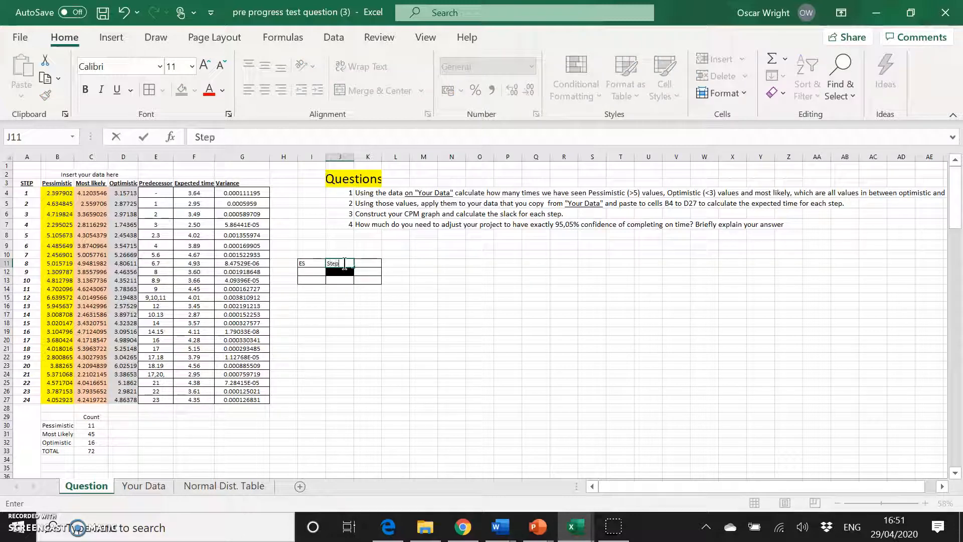
key(Tab)
text(L)
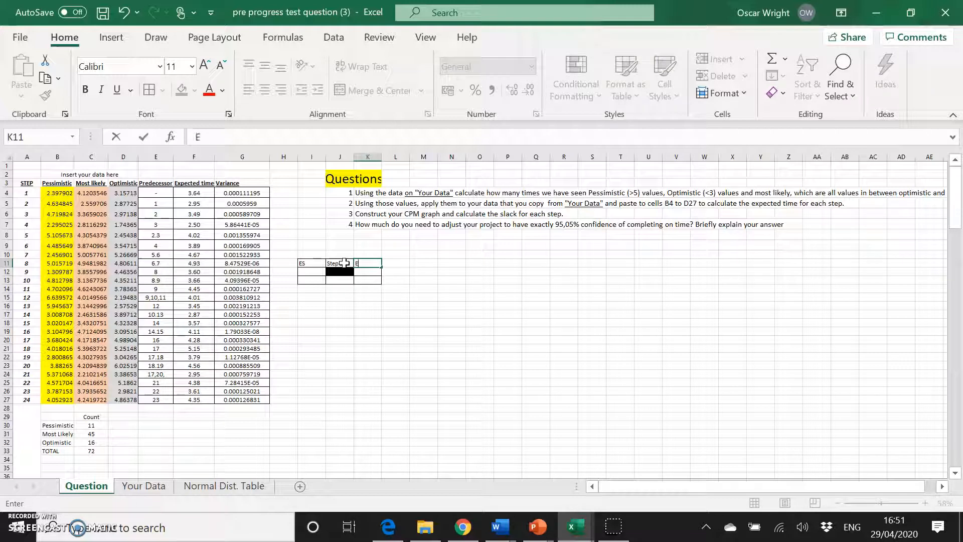
text(F)
key(Return)
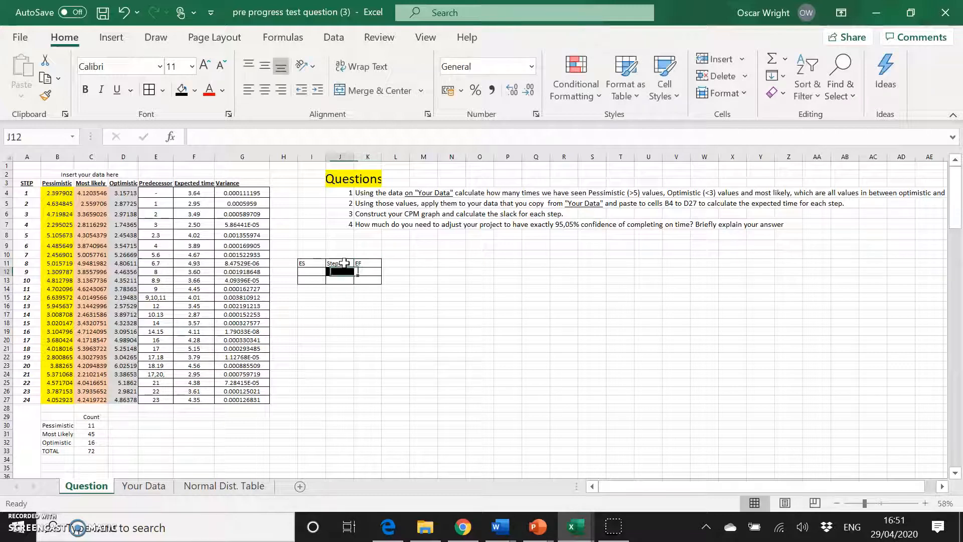
Label both I12 and K12 as Slack.
text(Slack)
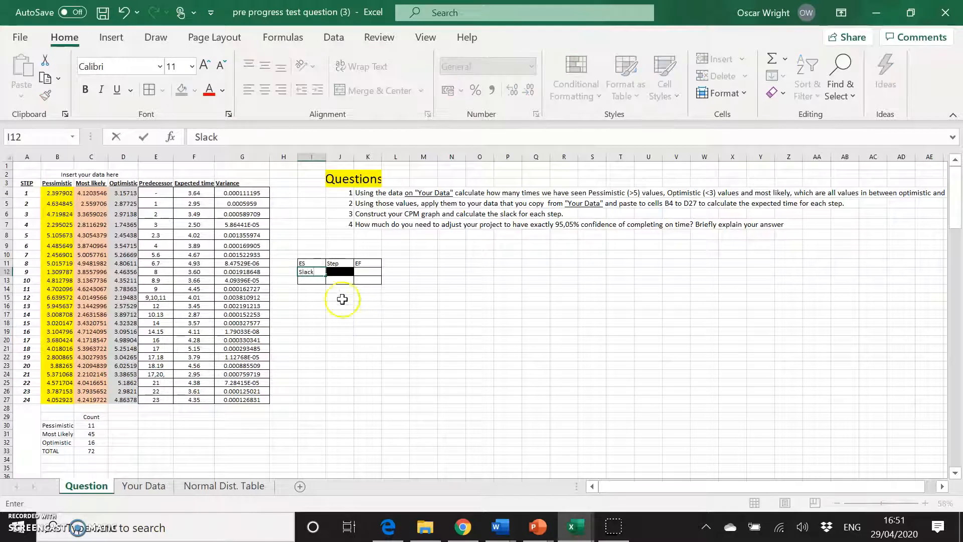
click(369, 271)
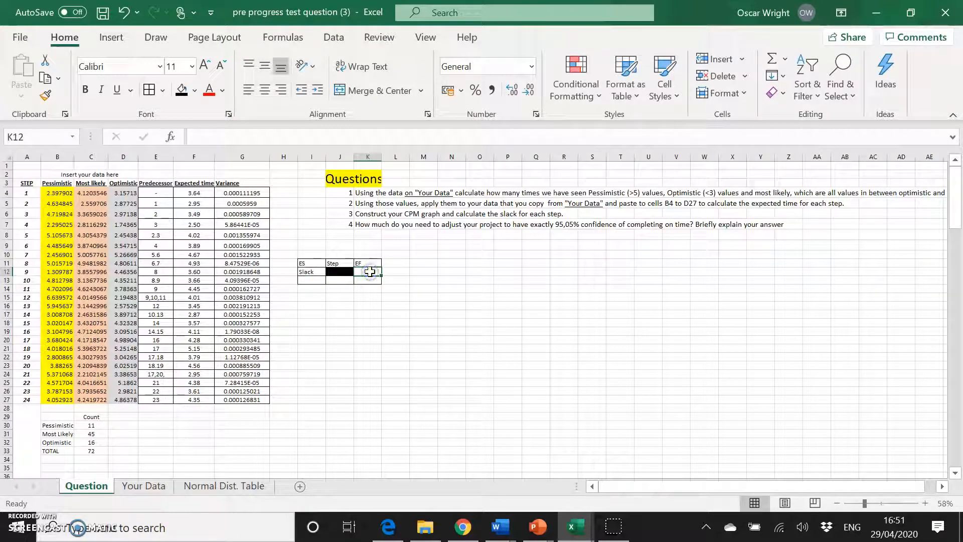
text(Slack)
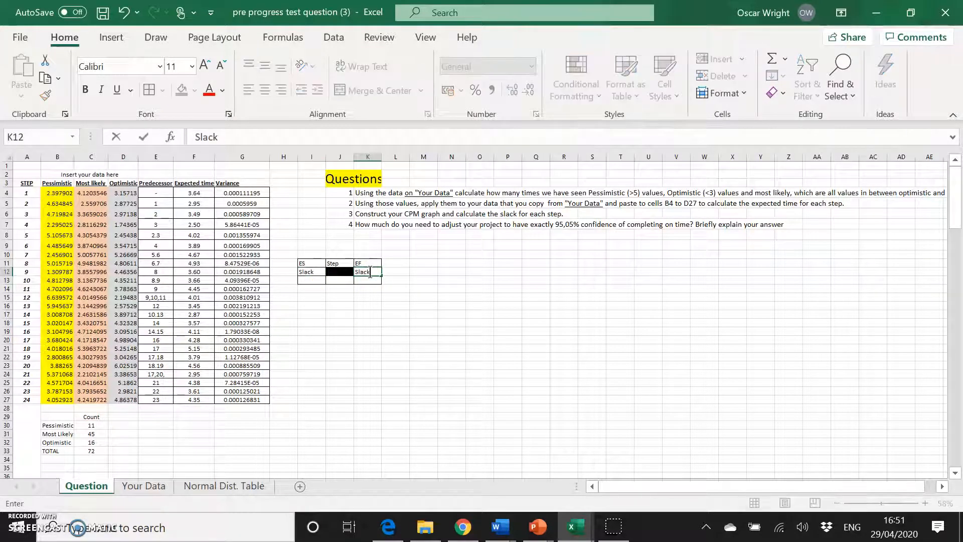
Label the legend's bottom row LS, Duration and LF in I13, J13 and K13.
click(310, 280)
text(LS)
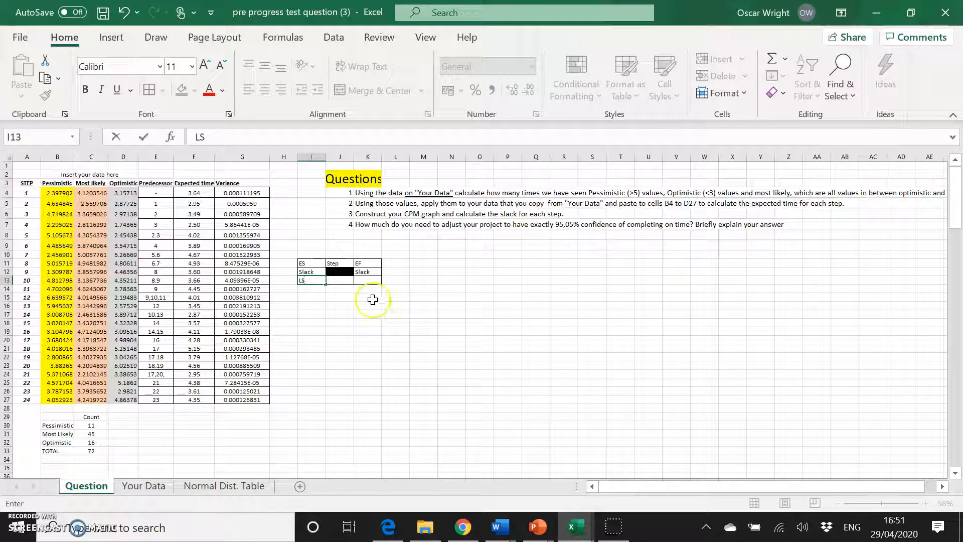
click(350, 280)
text(Duration)
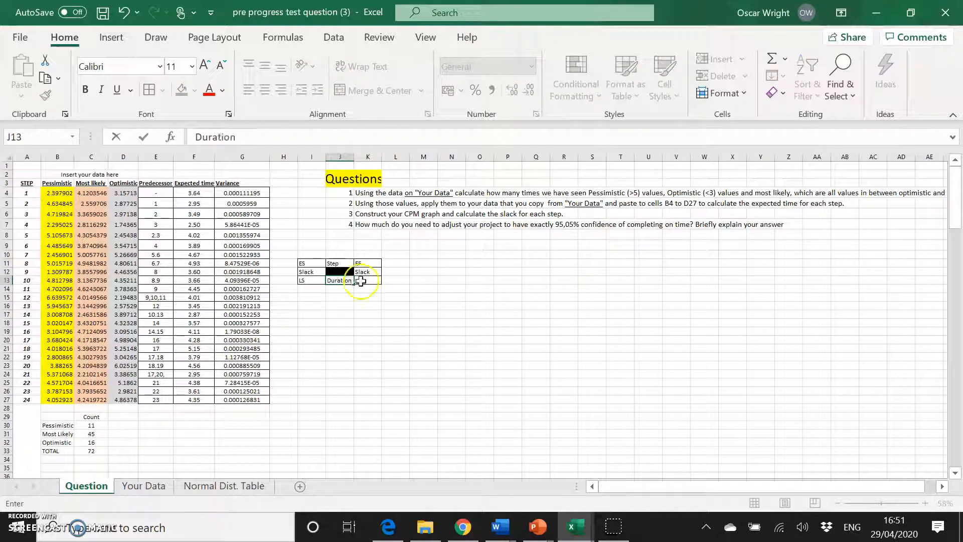
click(366, 281)
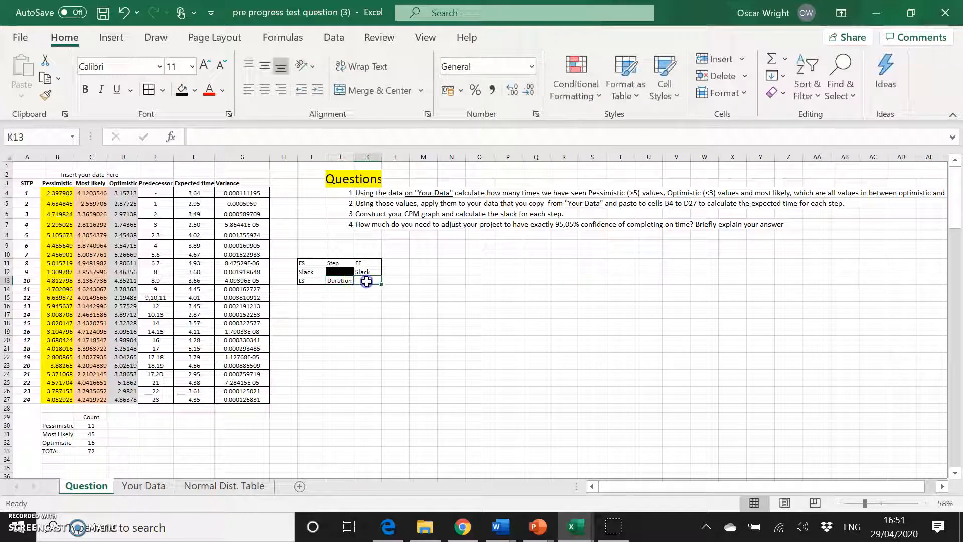
text(LF)
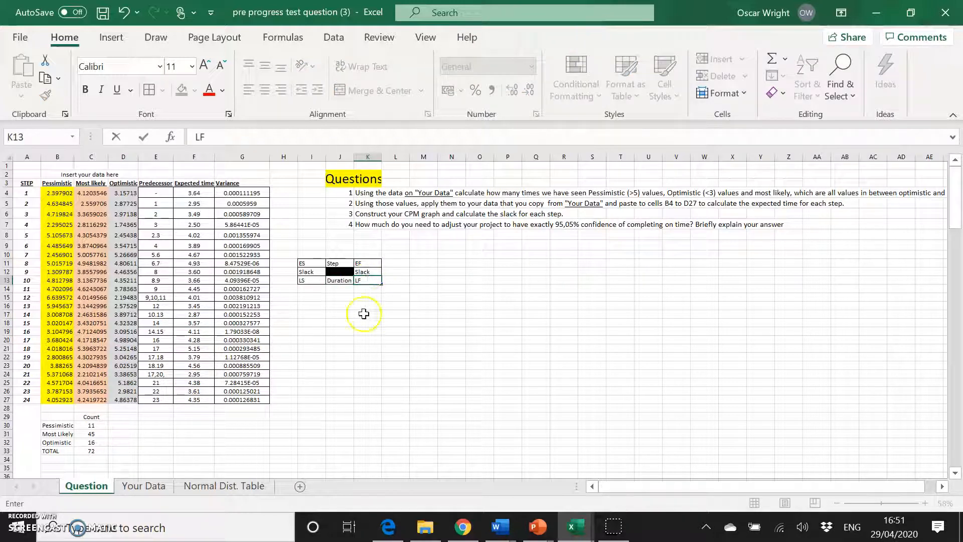
click(316, 299)
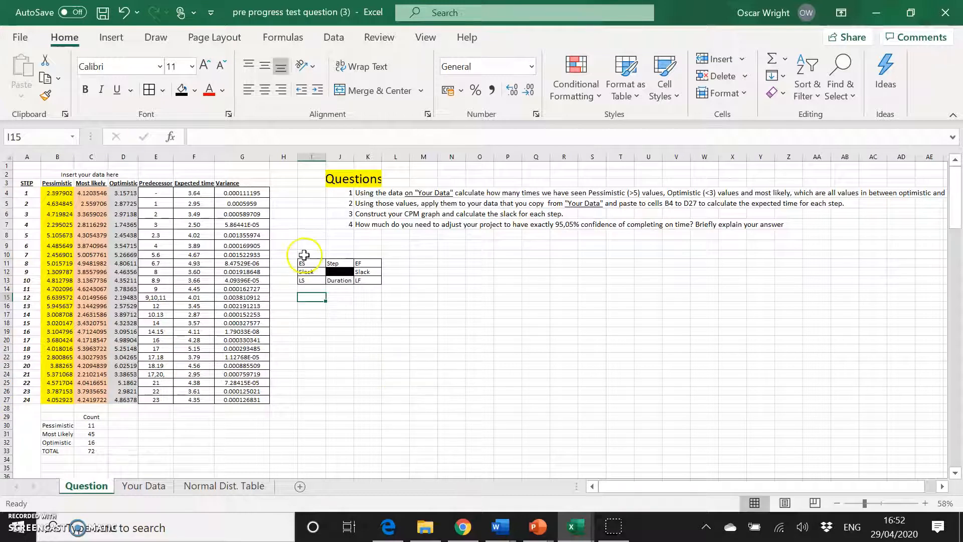
Create a bordered three-by-three node block at J18:L20 with its centre cell K19 filled black.
drag(316, 296, 384, 325)
click(150, 91)
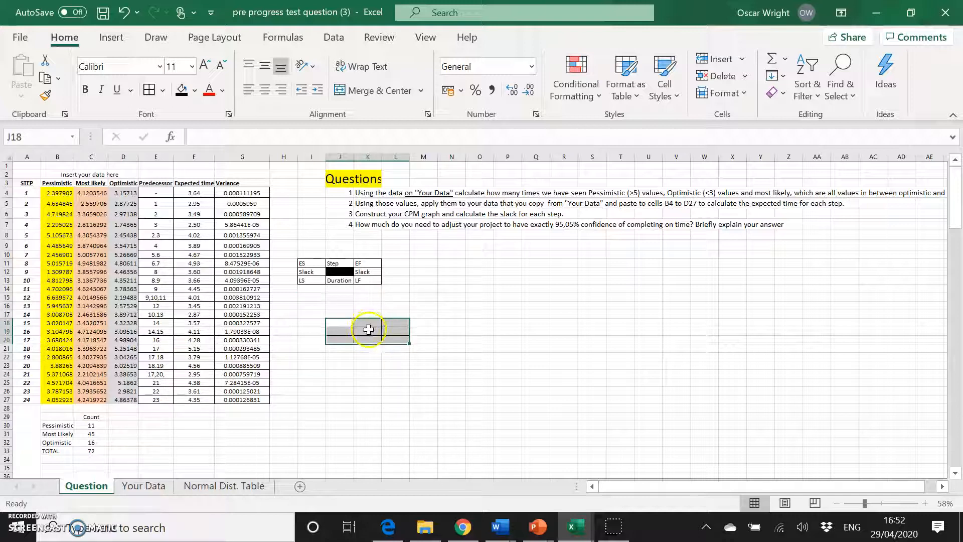
click(369, 330)
click(180, 94)
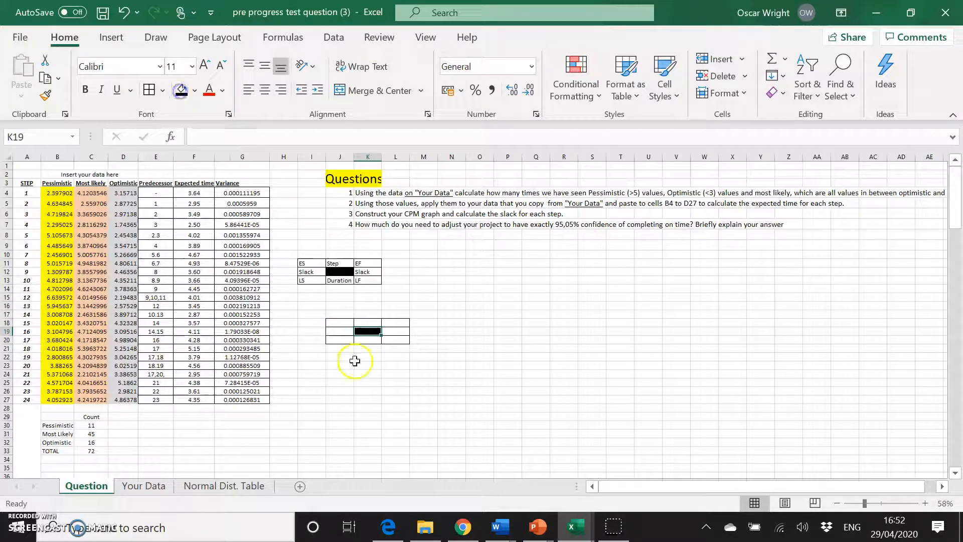
Enter a slack formula in J19 that subtracts J18 from J20.
click(340, 324)
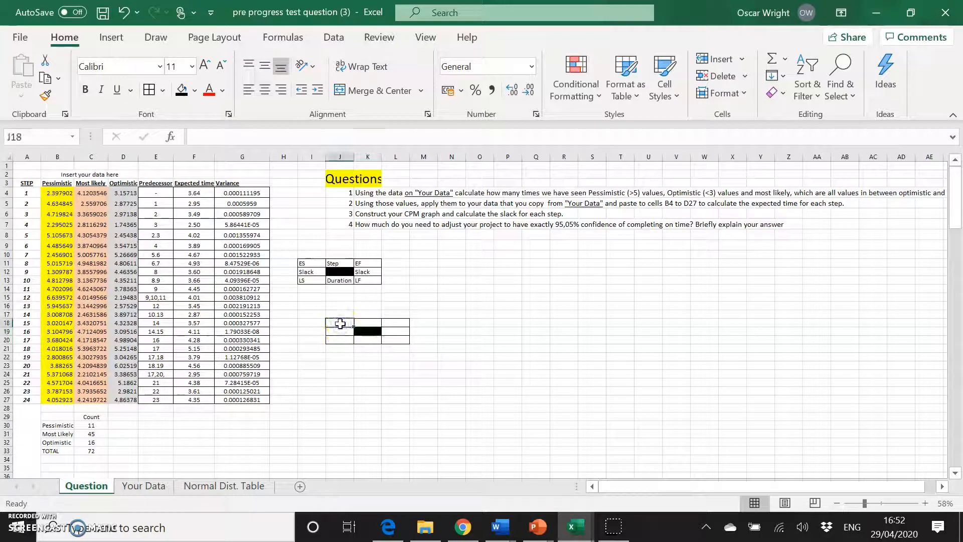
click(340, 334)
click(381, 359)
click(347, 335)
text(=)
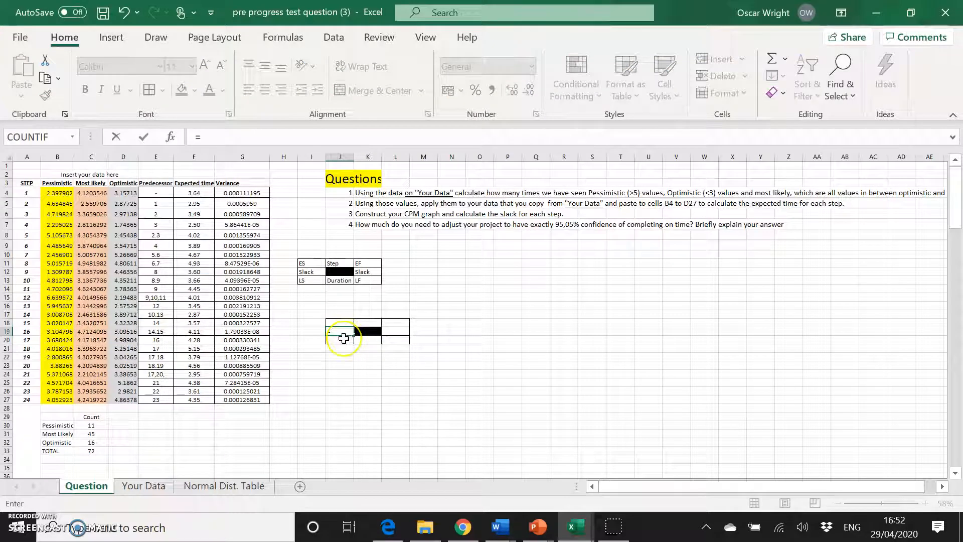
click(343, 338)
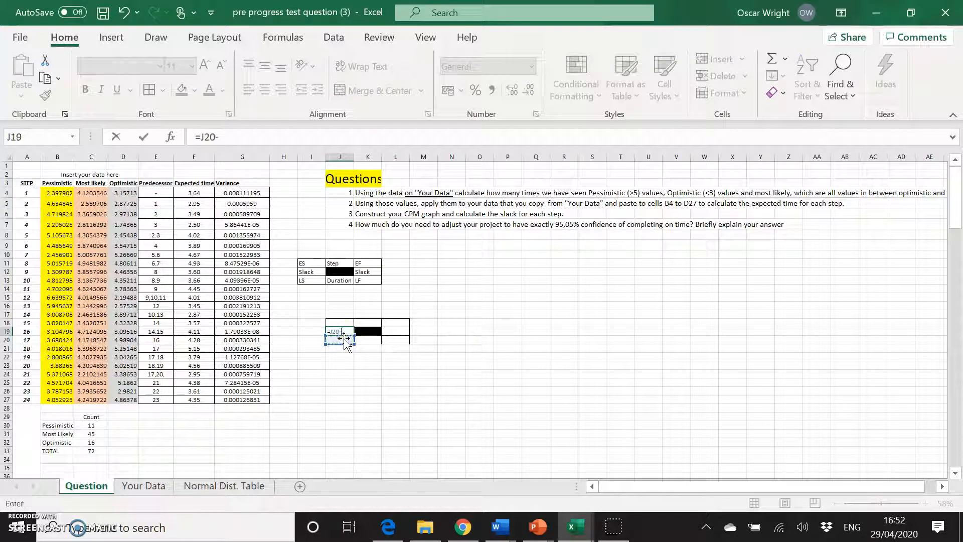
click(340, 323)
key(Return)
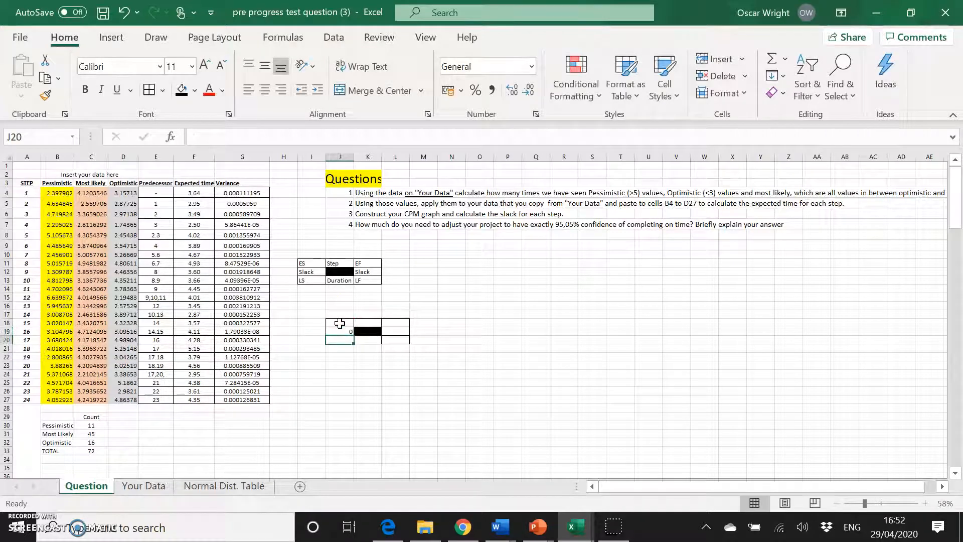
click(398, 329)
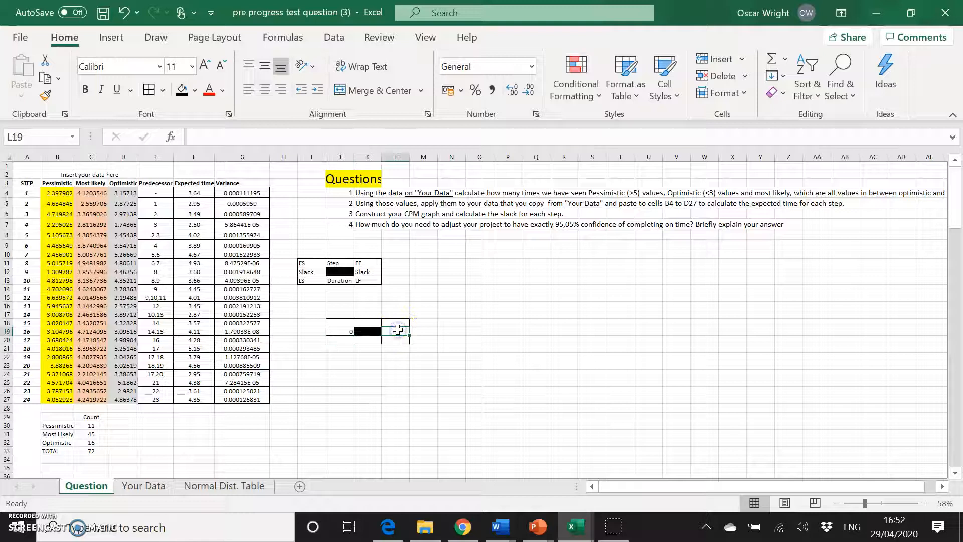
text(0)
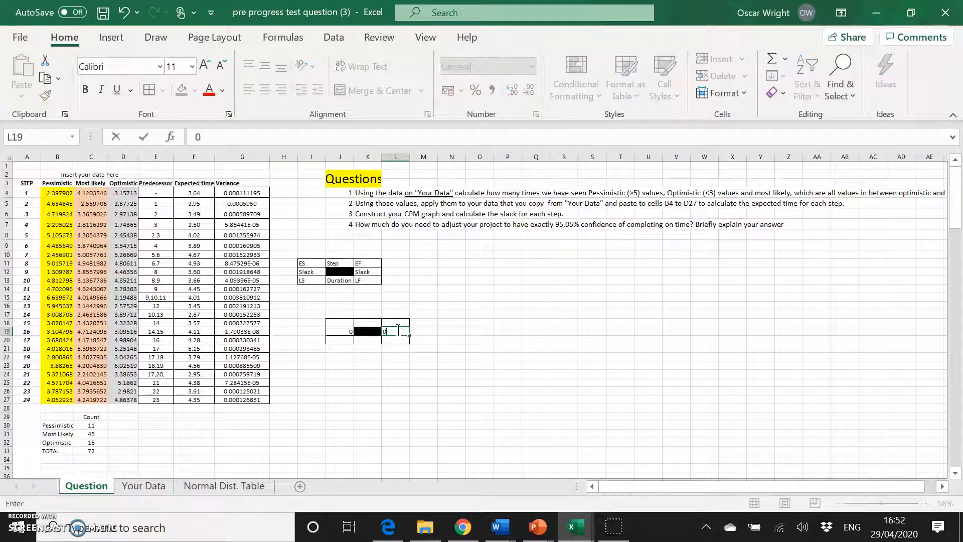
click(401, 340)
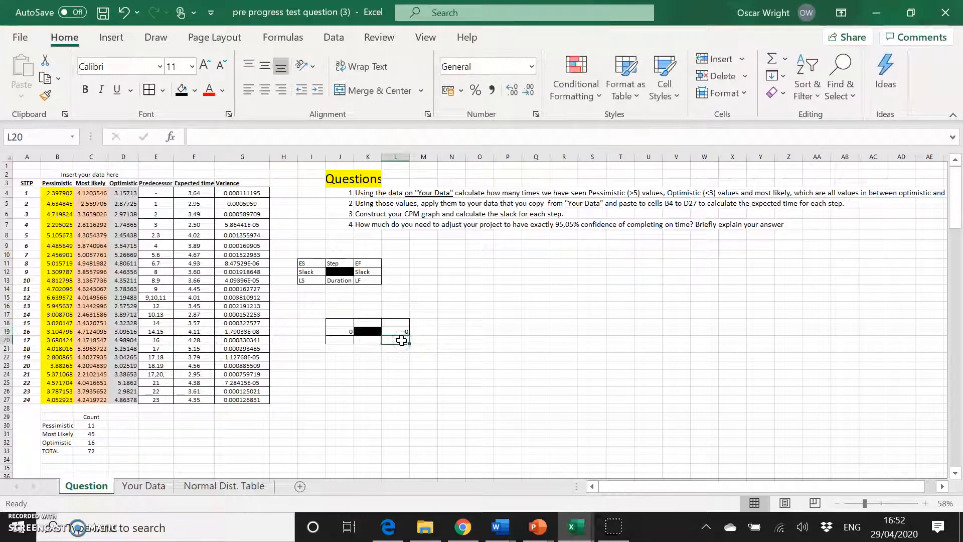
Enter a slack formula in L19 that subtracts from the LF cell L20.
click(402, 331)
text(=)
click(404, 339)
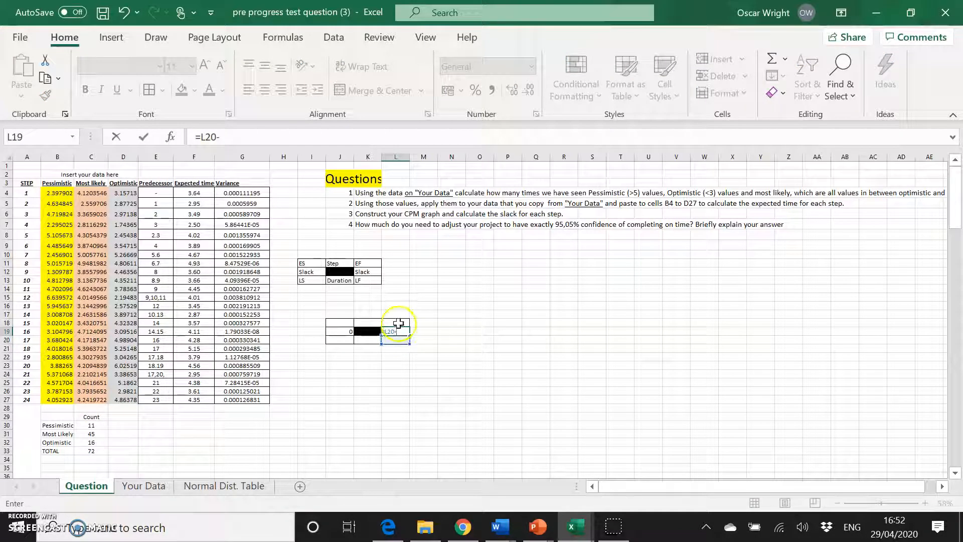
key(Return)
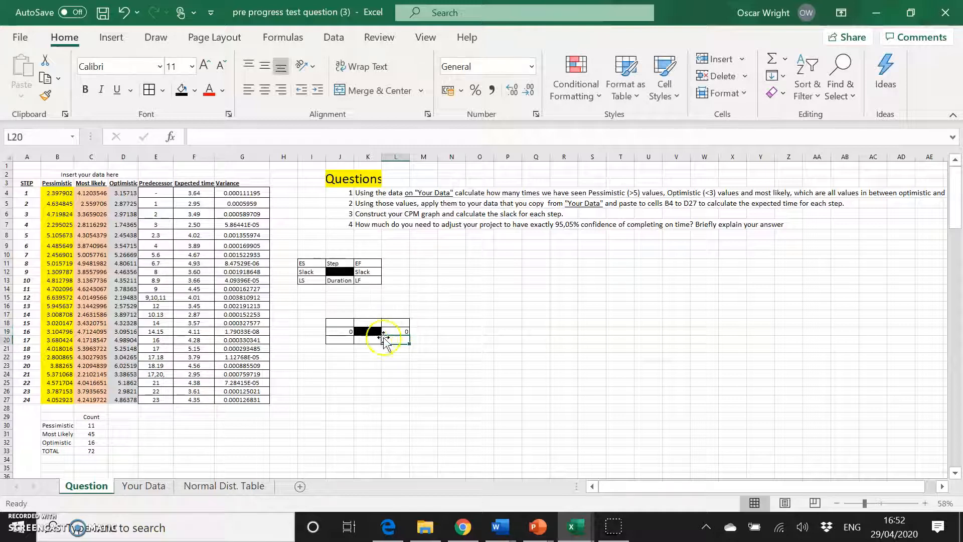
Enter a formula in L18 adding J18 and K20 to give the finish time.
click(397, 323)
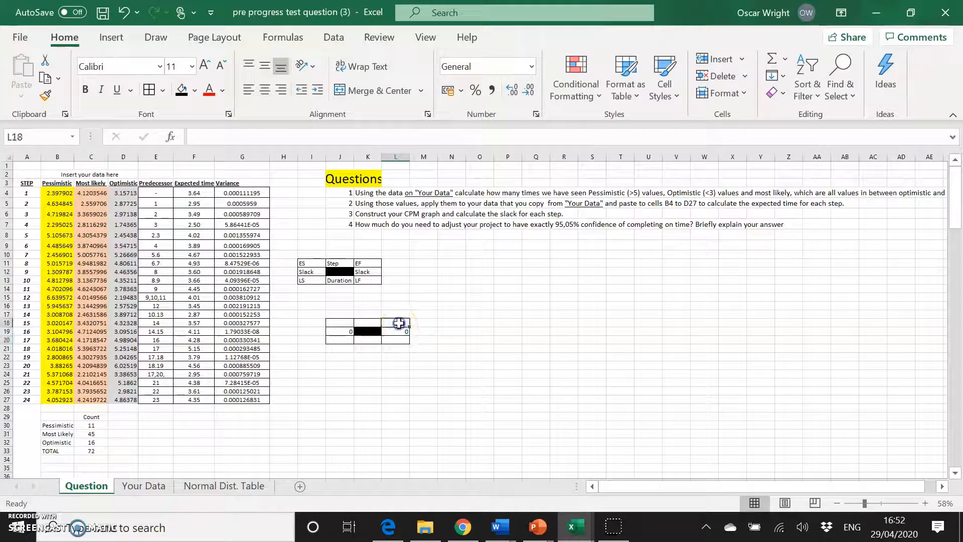
text(=)
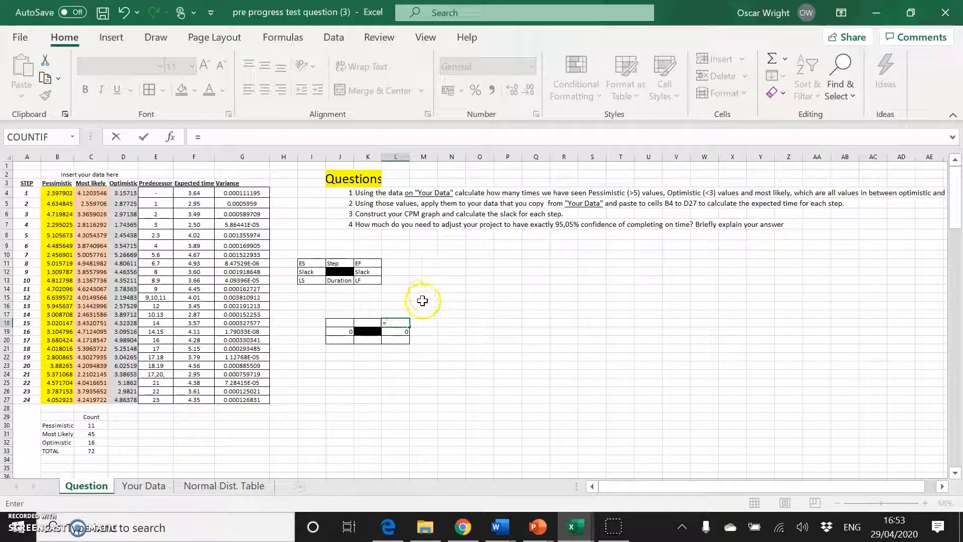
click(338, 323)
text(+)
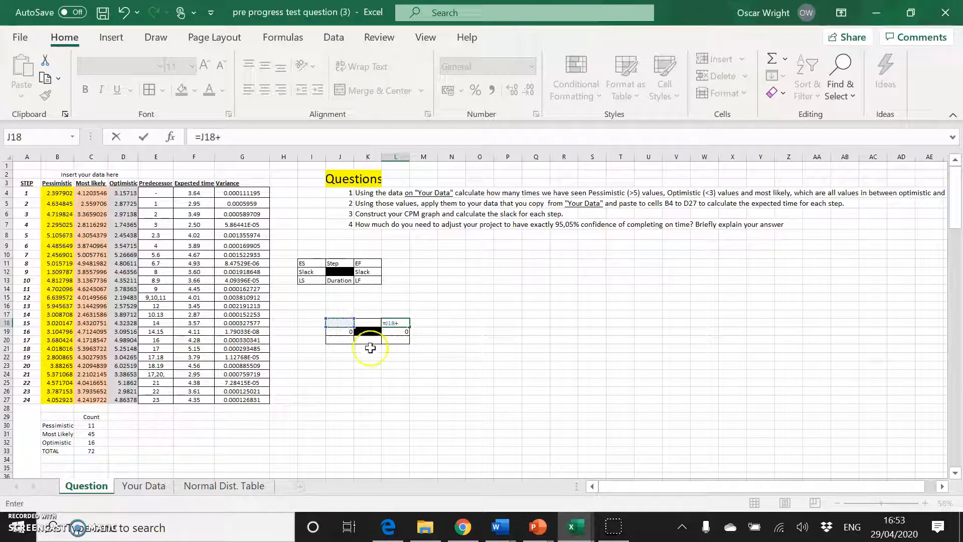
click(369, 340)
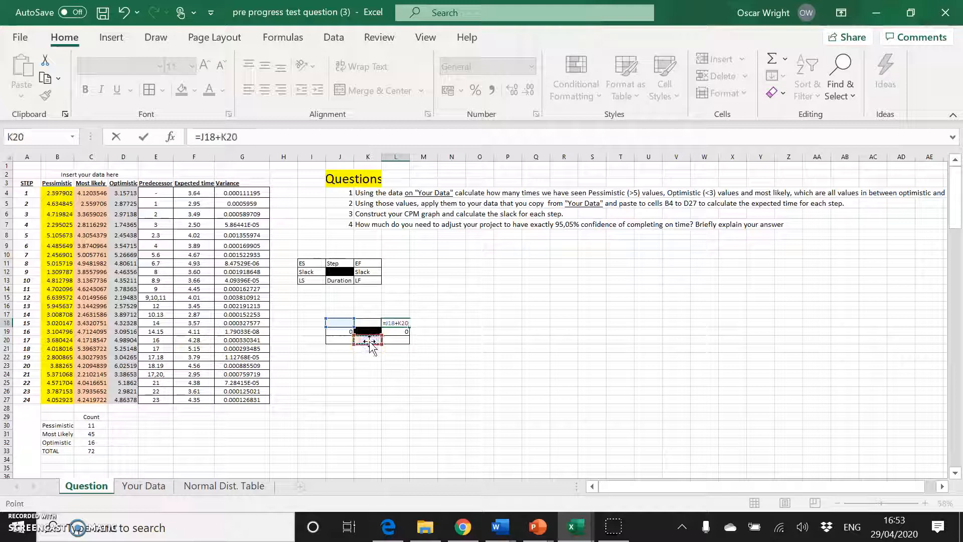
key(Return)
Enter a formula in J20 subtracting K20 from L20 to give the latest start.
click(346, 340)
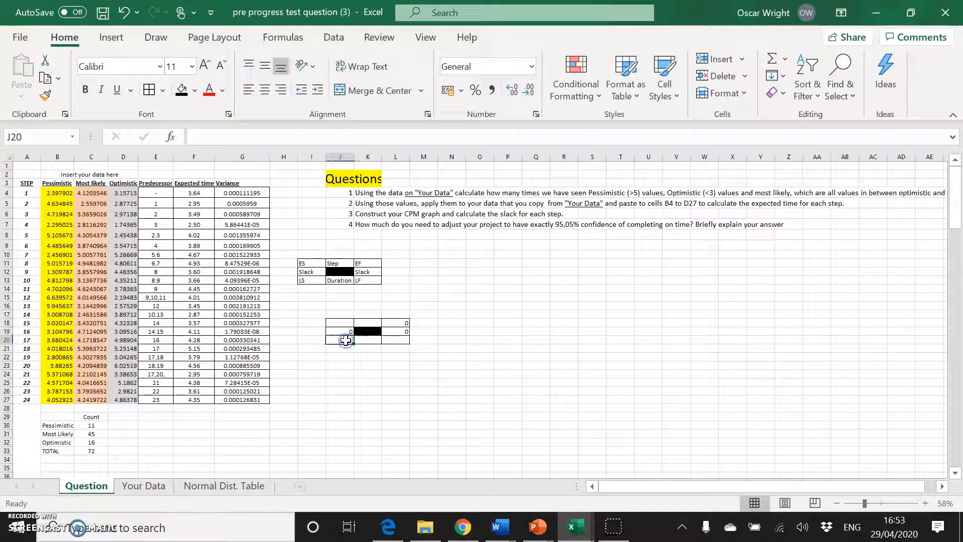
text(=)
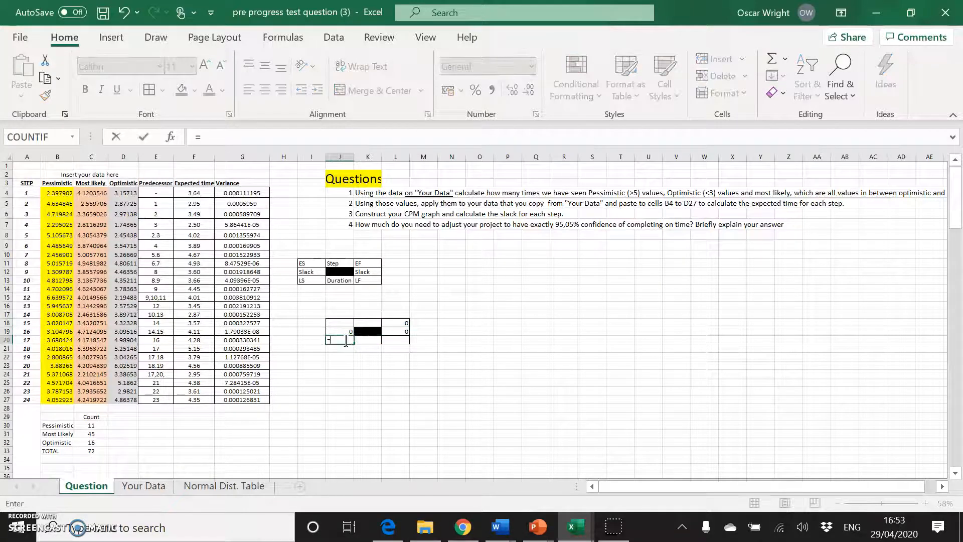
click(401, 341)
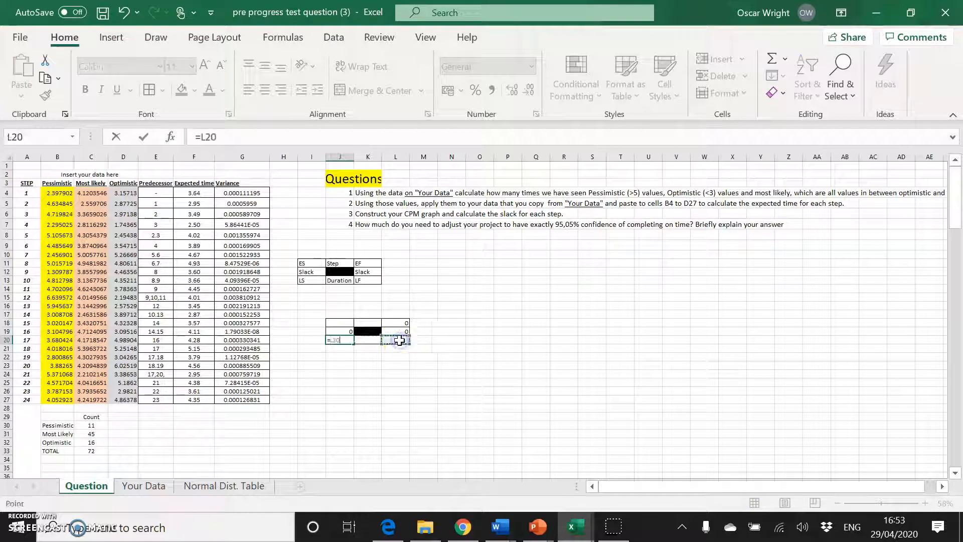
text(-)
click(372, 340)
key(Return)
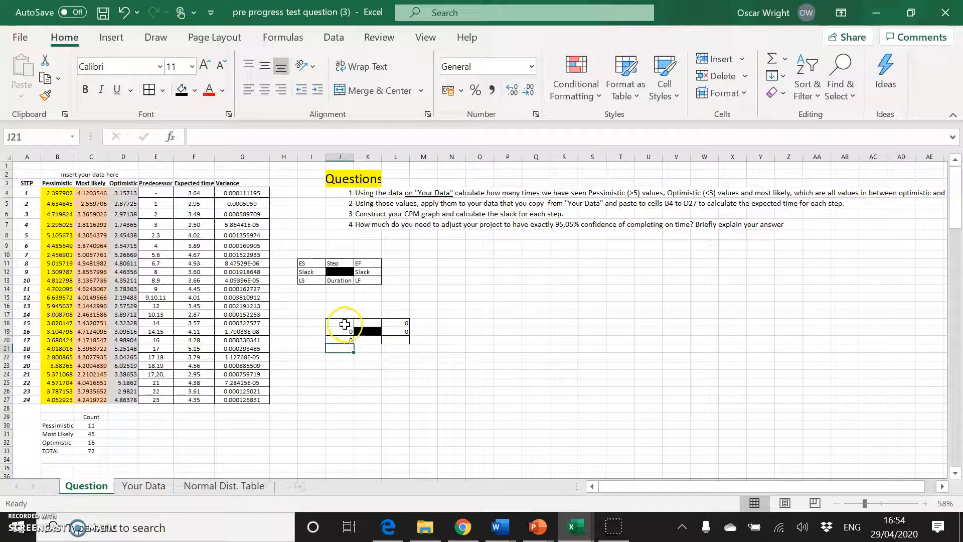
Copy the node block J18:L20 and paste copies of it at N18 and R18.
drag(341, 322, 402, 340)
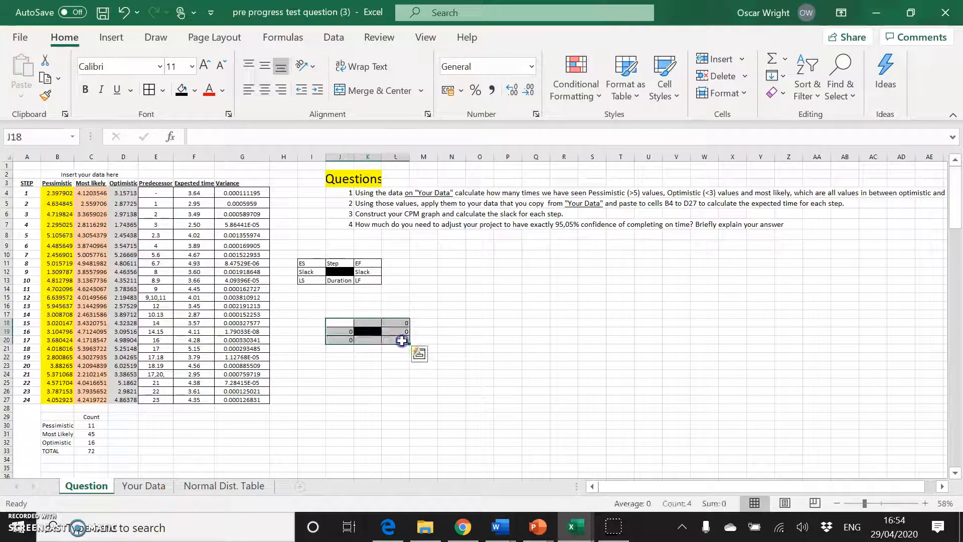
key(ctrl+c)
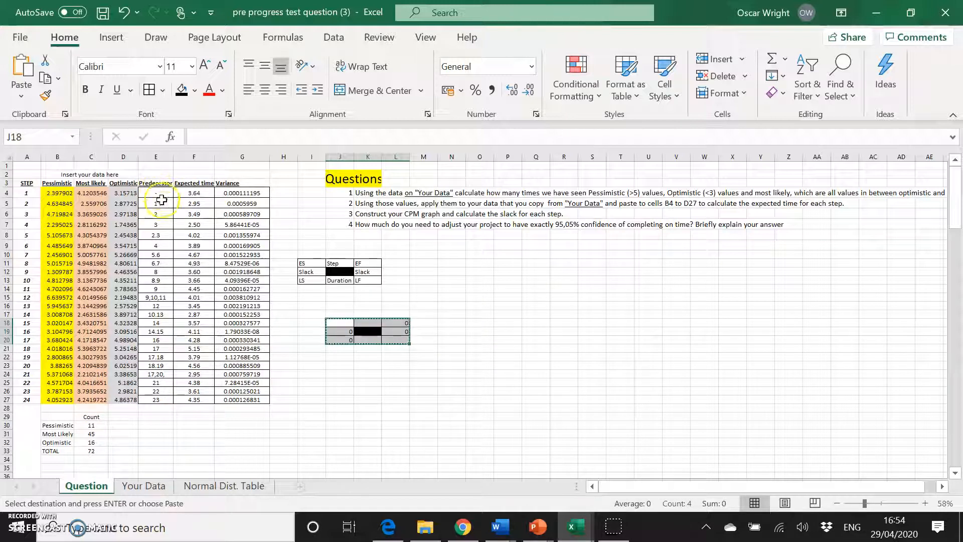
key(ctrl+v)
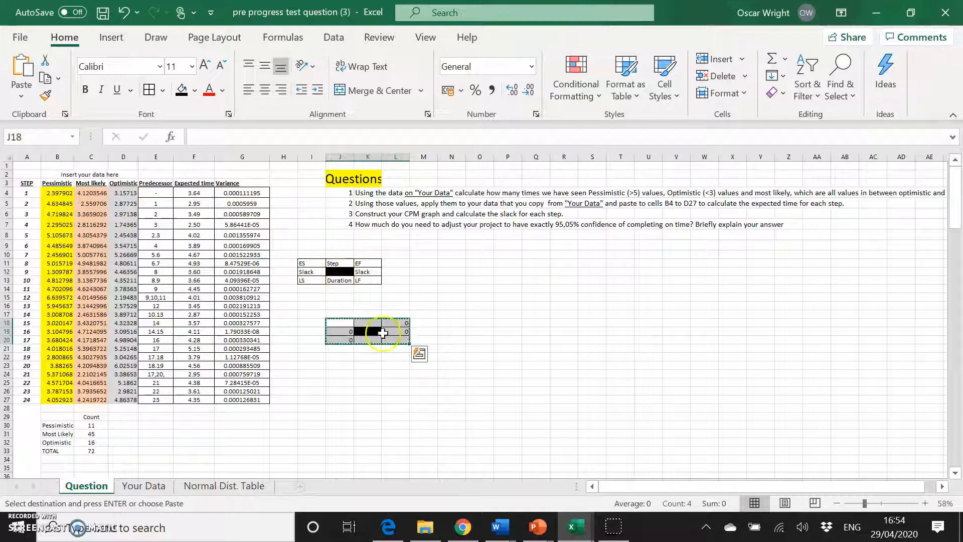
click(451, 323)
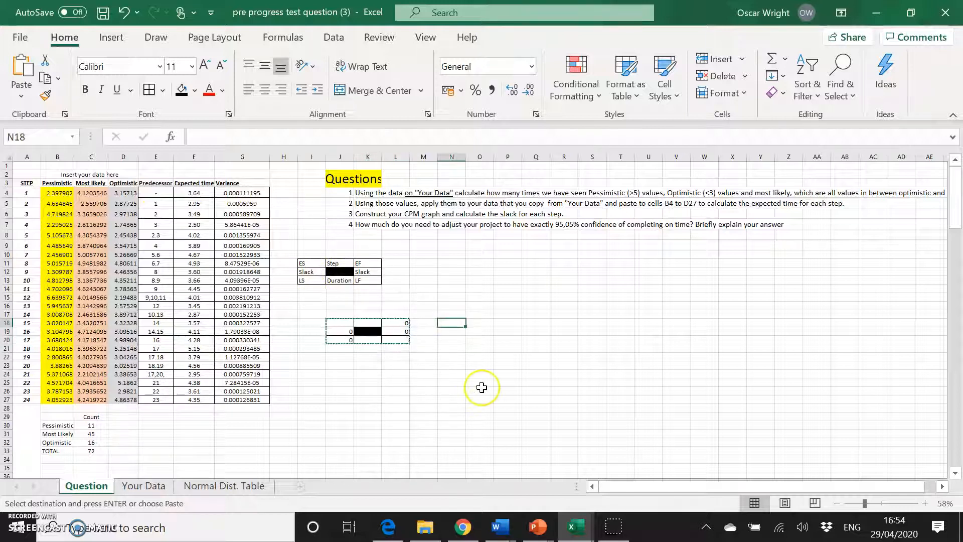
key(ctrl+v)
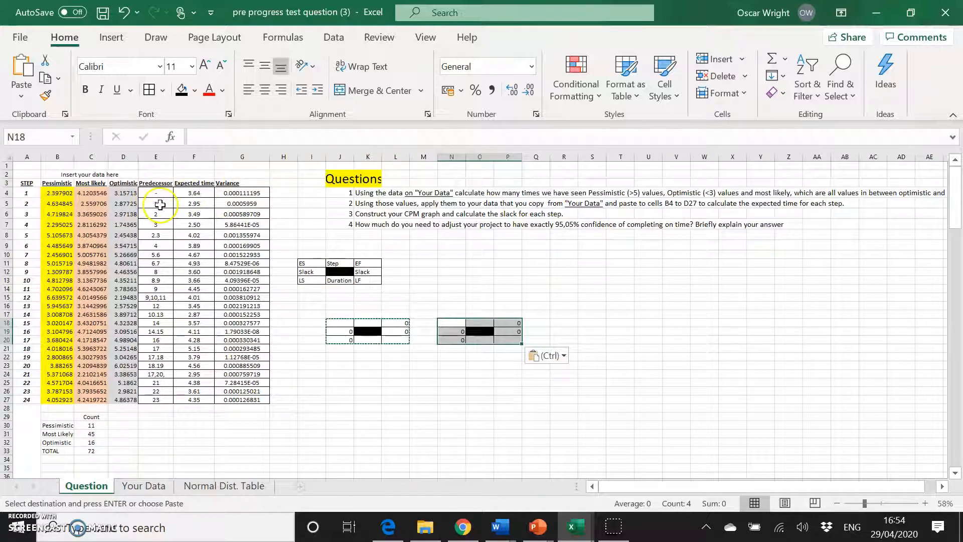
click(576, 327)
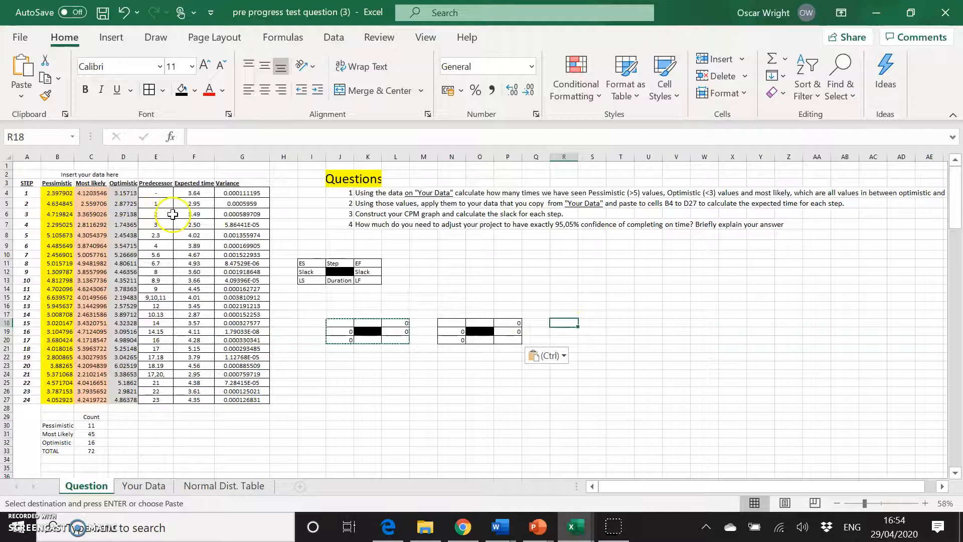
key(ctrl+v)
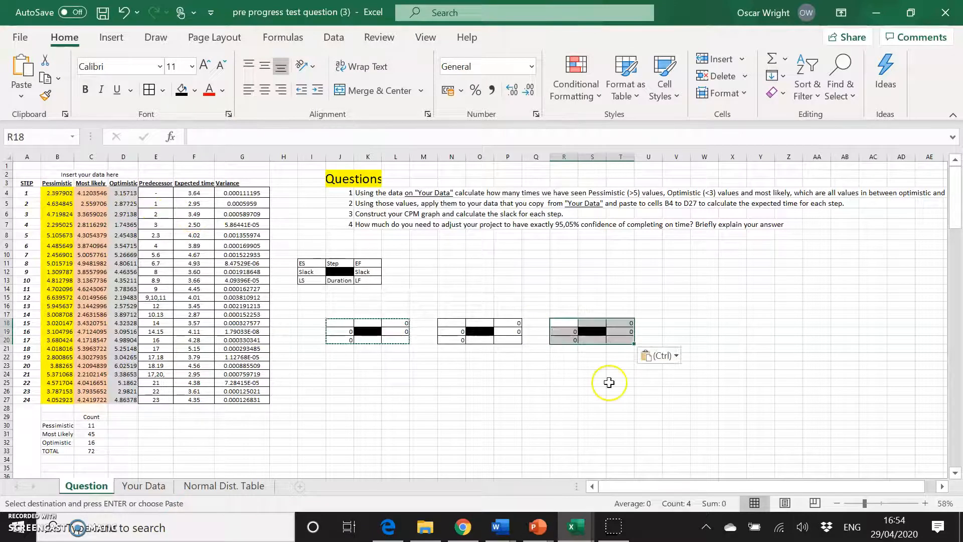
Paste further copies of the node block at V18 and V23.
click(671, 325)
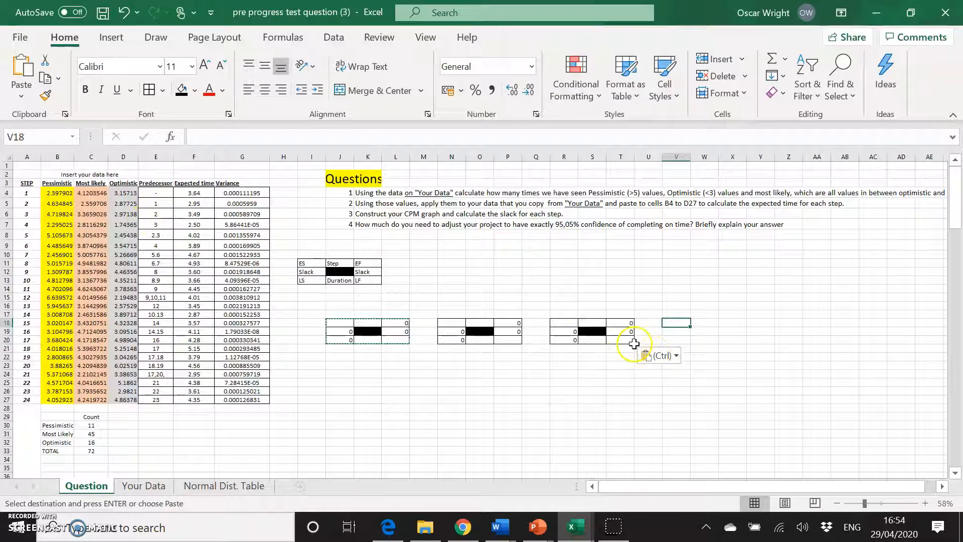
key(ctrl+v)
scroll(690, 376, down, 1)
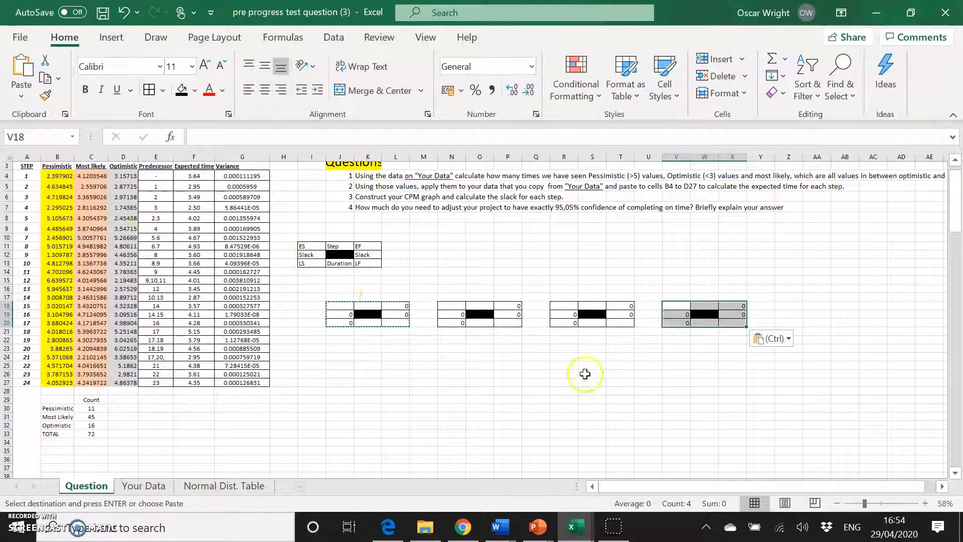
click(673, 350)
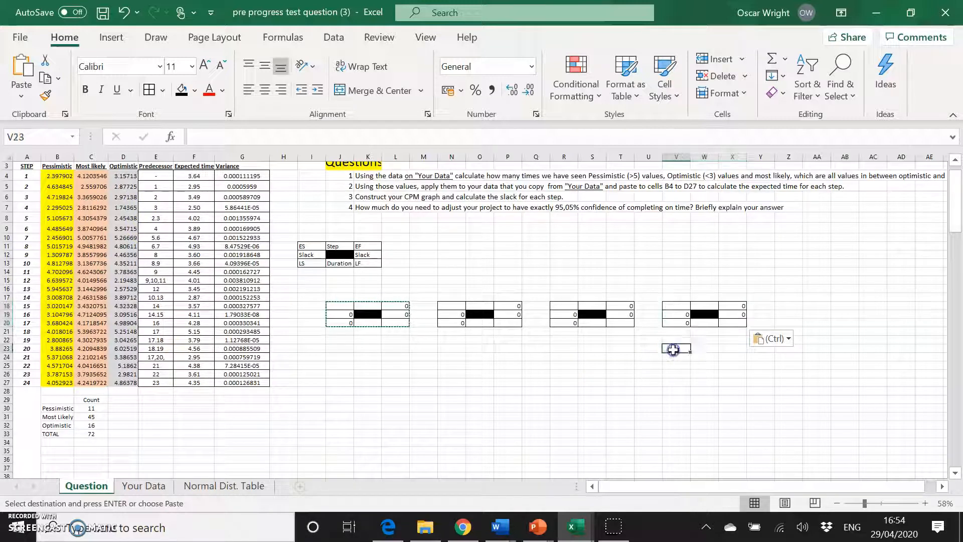
key(ctrl+v)
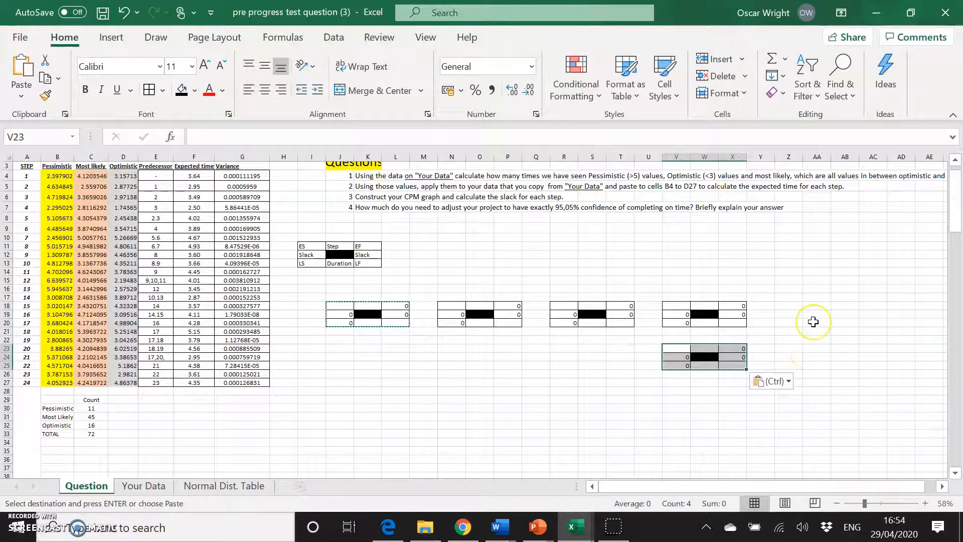
Paste further copies of the node block at Z18 and AD21.
scroll(813, 320, right, 2)
scroll(813, 322, left, 2)
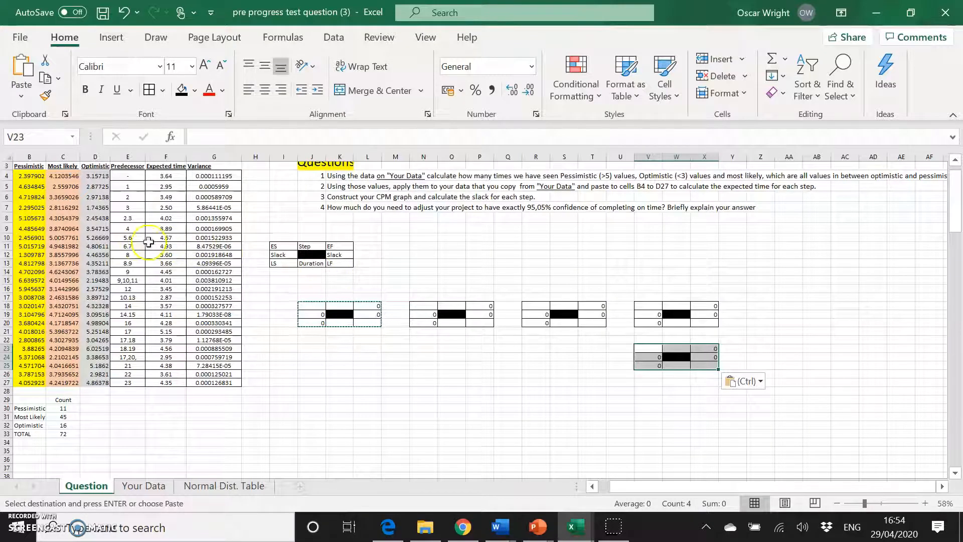
scroll(190, 253, left, 1)
scroll(189, 255, left, 1)
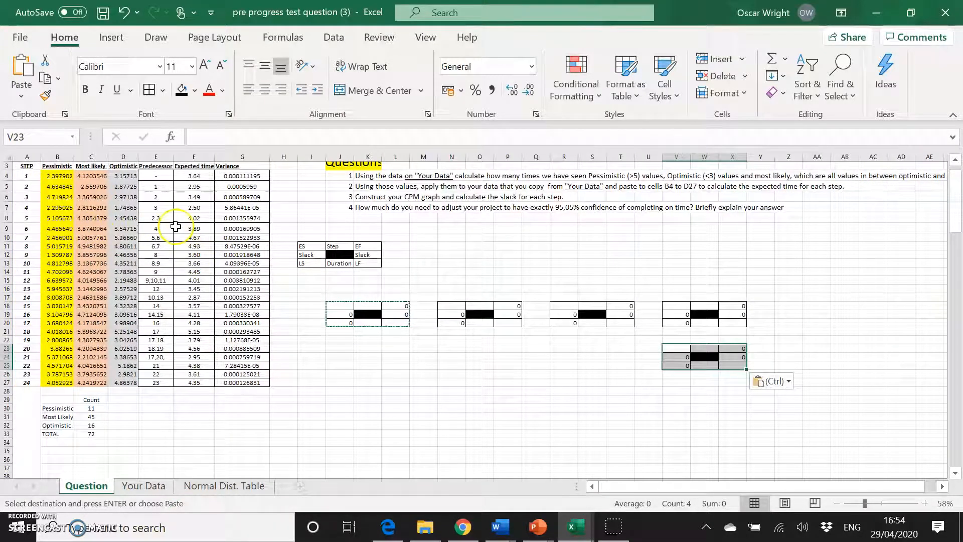
click(793, 305)
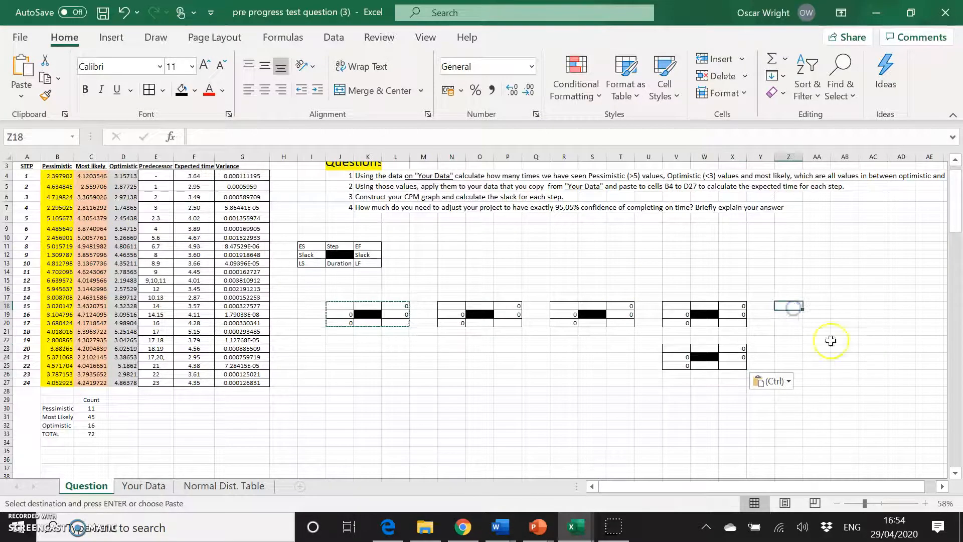
key(ctrl+v)
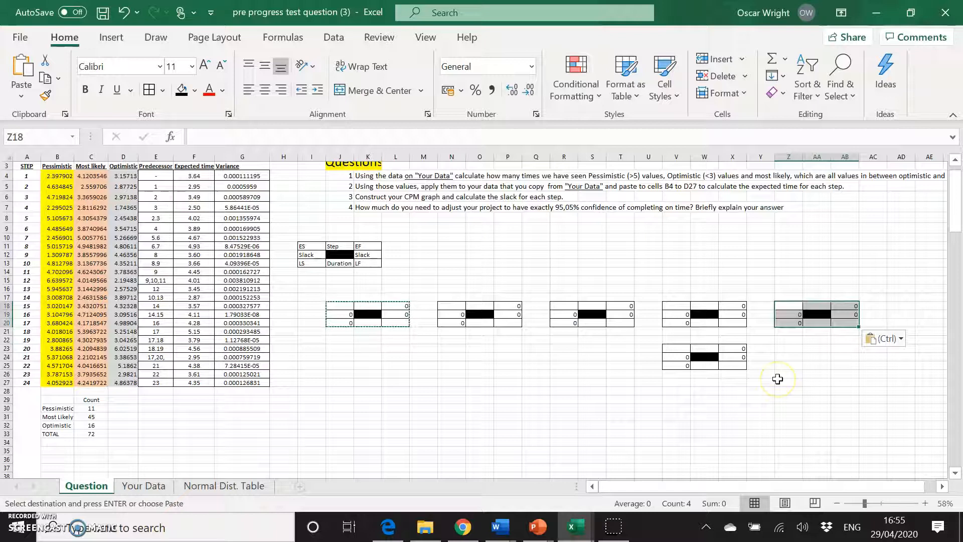
scroll(777, 379, right, 3)
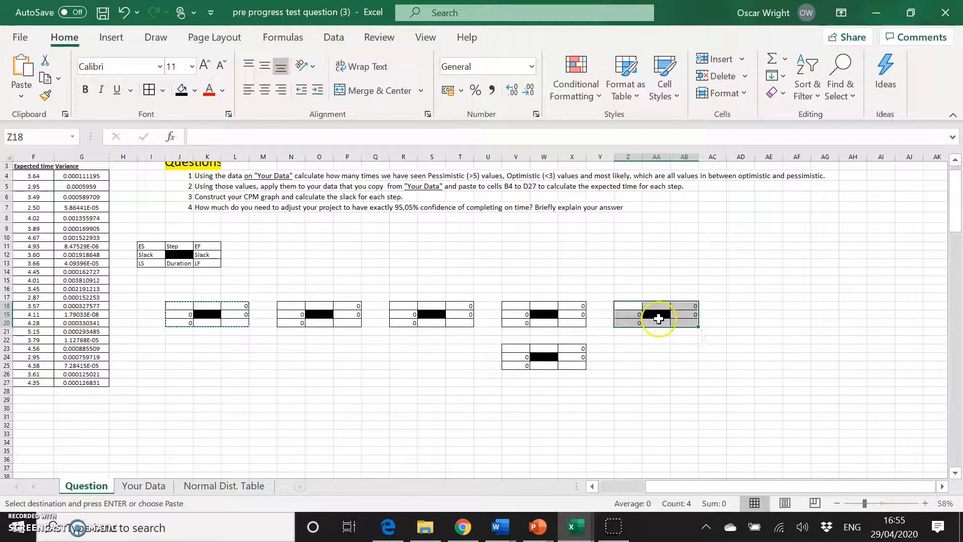
click(754, 333)
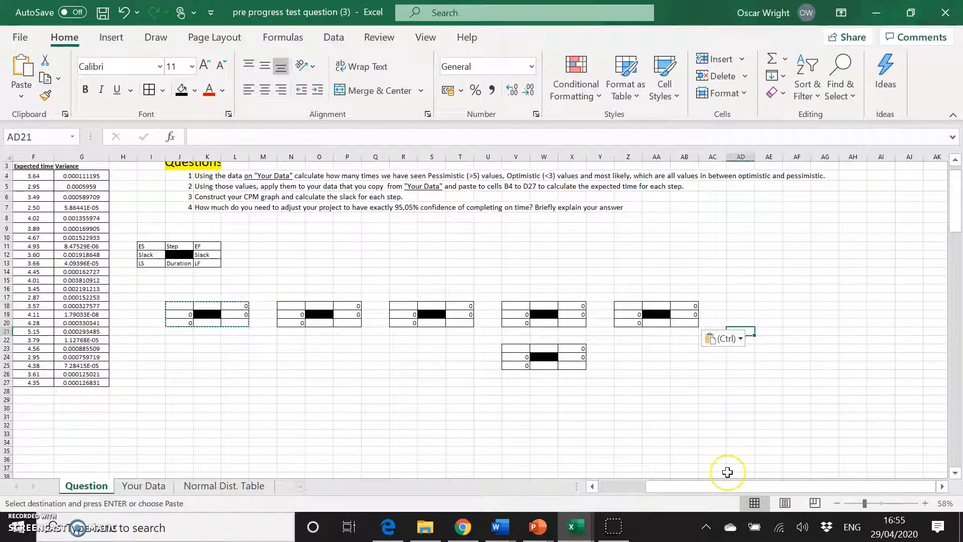
key(ctrl+v)
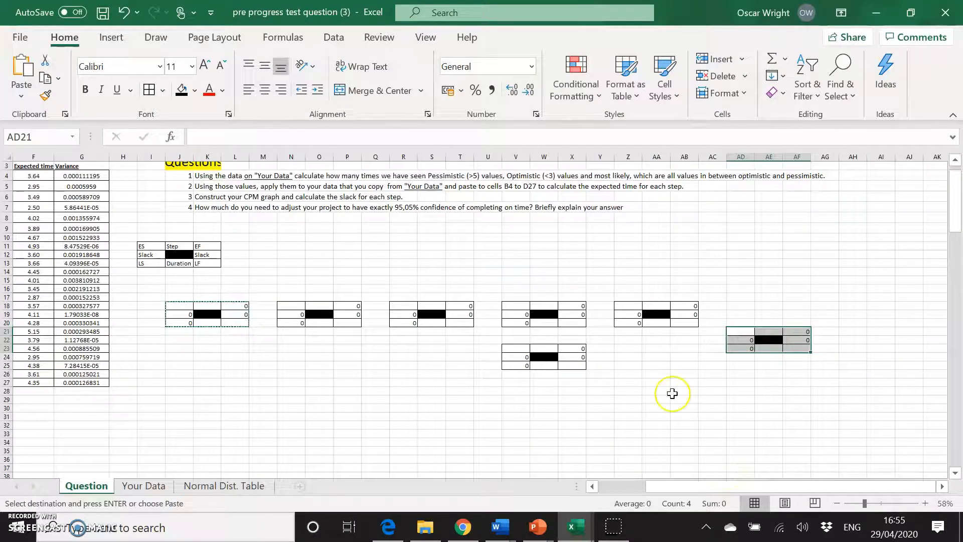
Paste further copies of the node block at AH18 and AL18.
scroll(672, 393, left, 3)
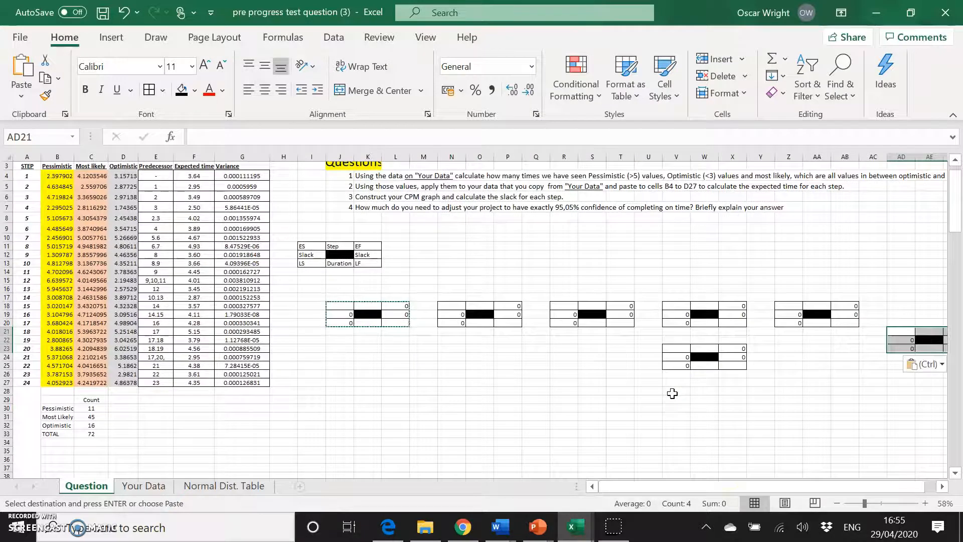
scroll(672, 393, right, 3)
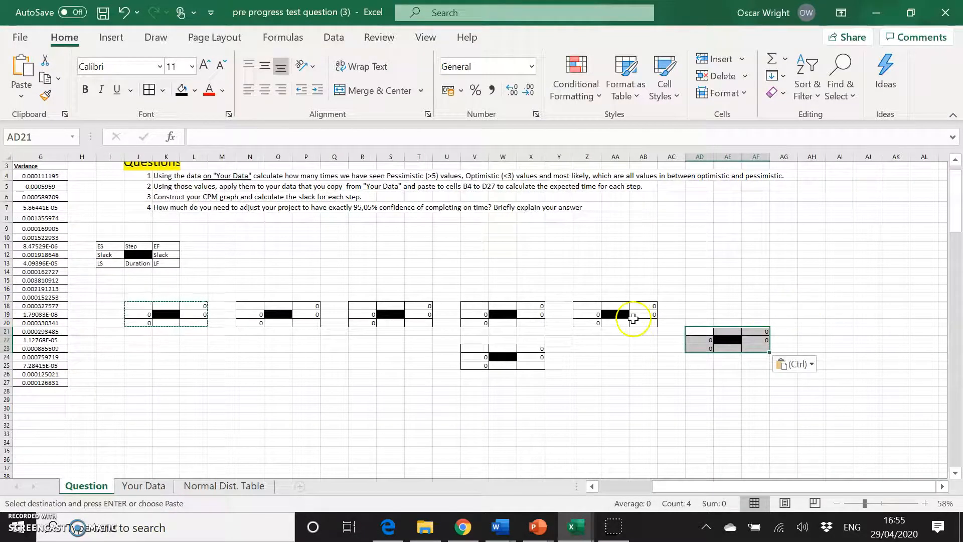
click(802, 297)
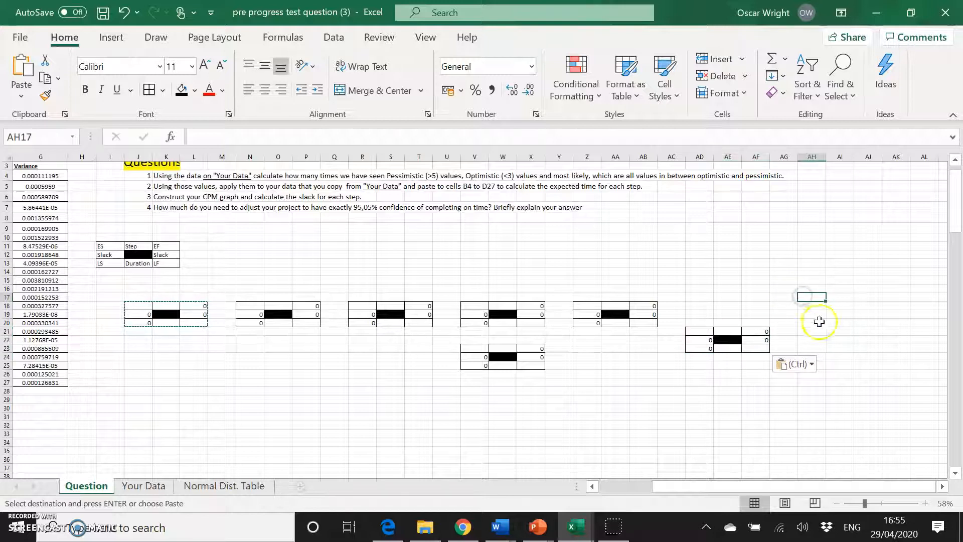
click(815, 306)
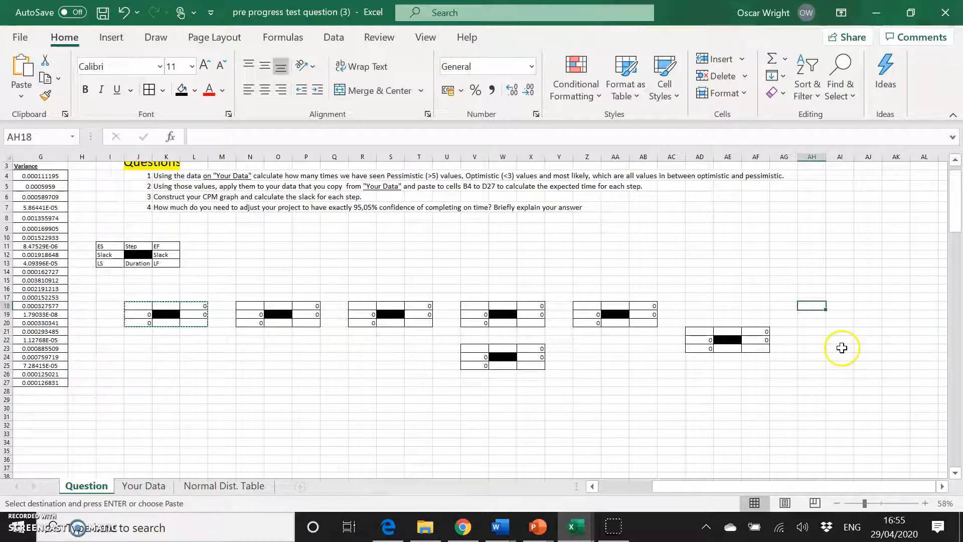
key(ctrl+v)
scroll(573, 342, left, 3)
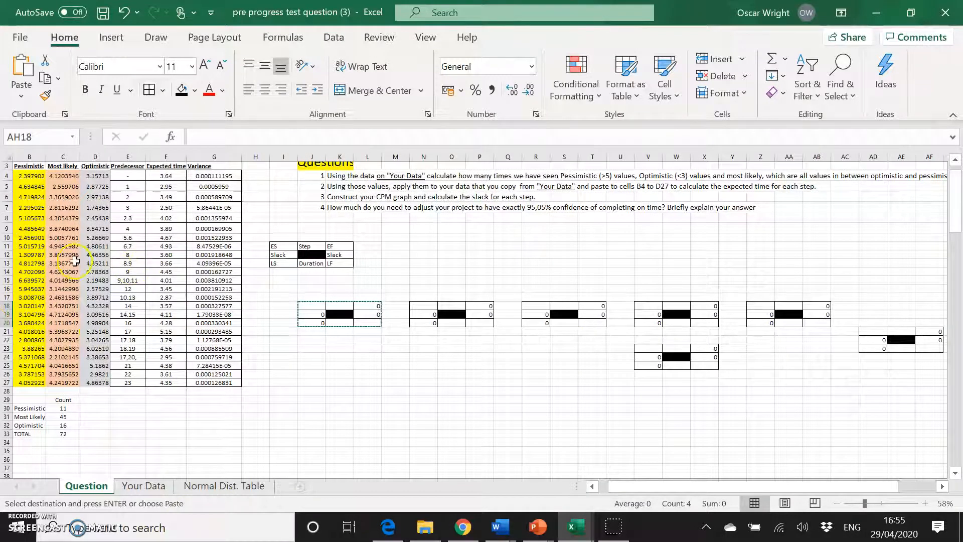
scroll(75, 259, left, 1)
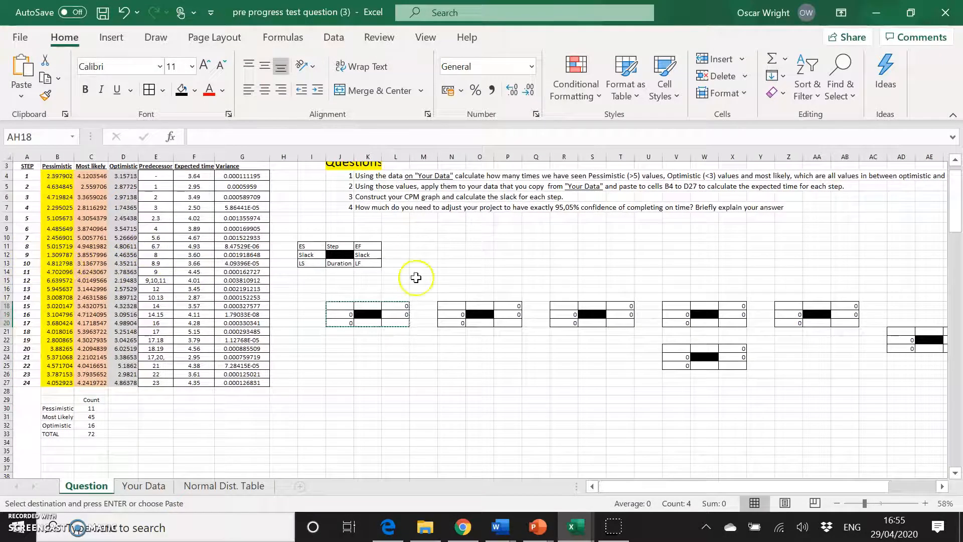
scroll(415, 275, right, 6)
click(919, 305)
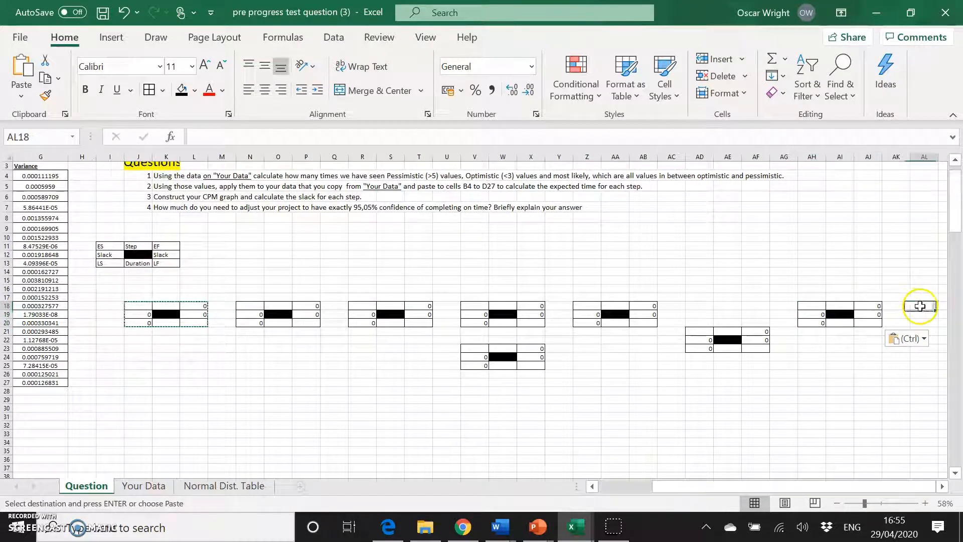
key(ctrl+v)
Paste further copies of the node block at AP22 and AP18.
scroll(884, 383, right, 6)
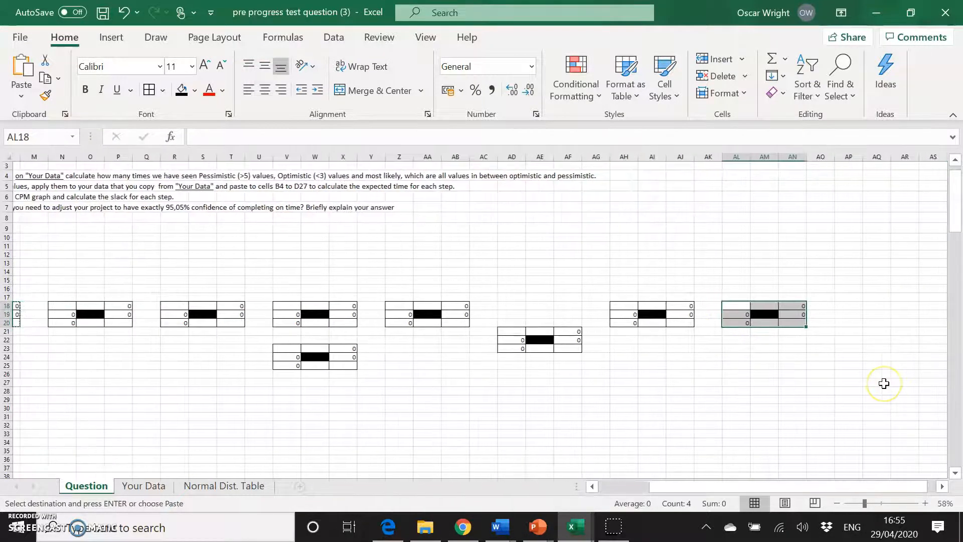
scroll(884, 383, left, 12)
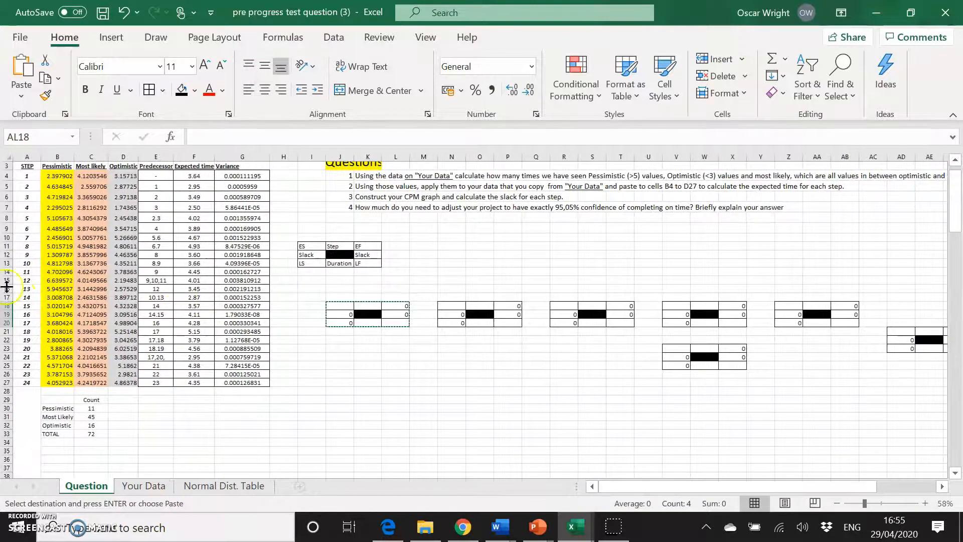
scroll(472, 348, right, 11)
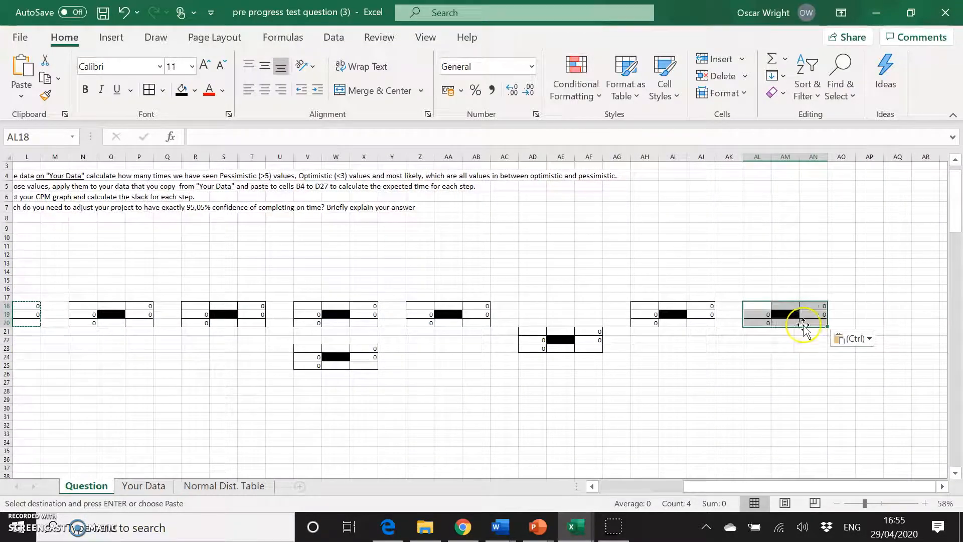
click(837, 357)
click(878, 340)
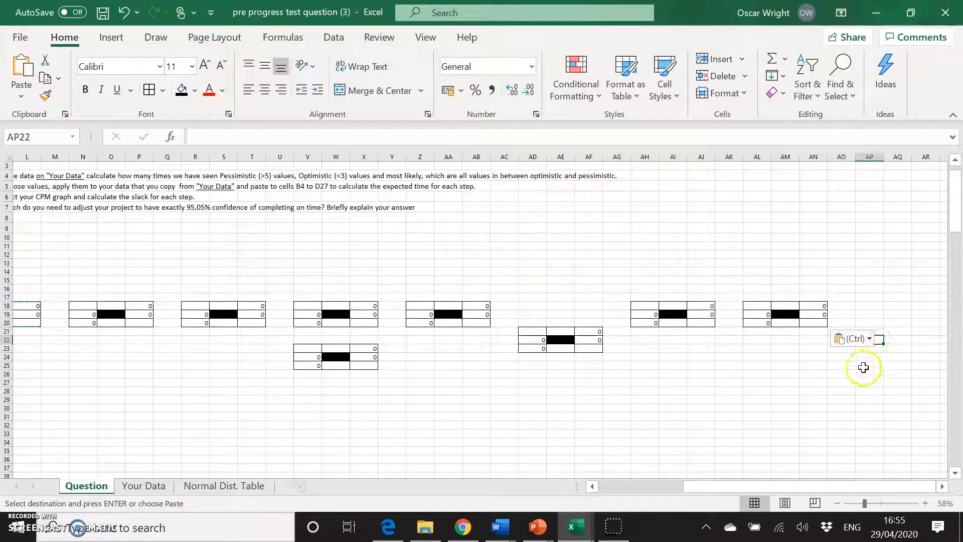
key(ctrl+v)
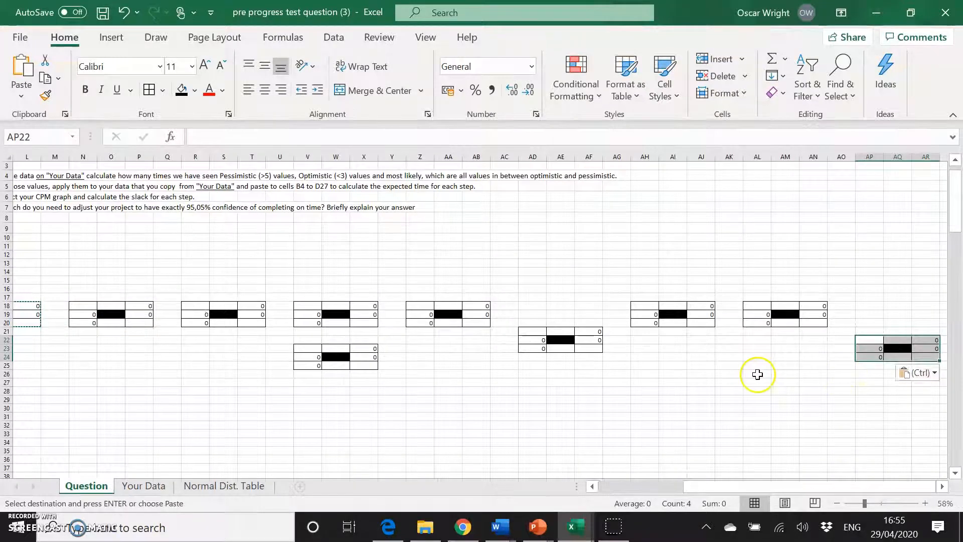
scroll(757, 374, left, 5)
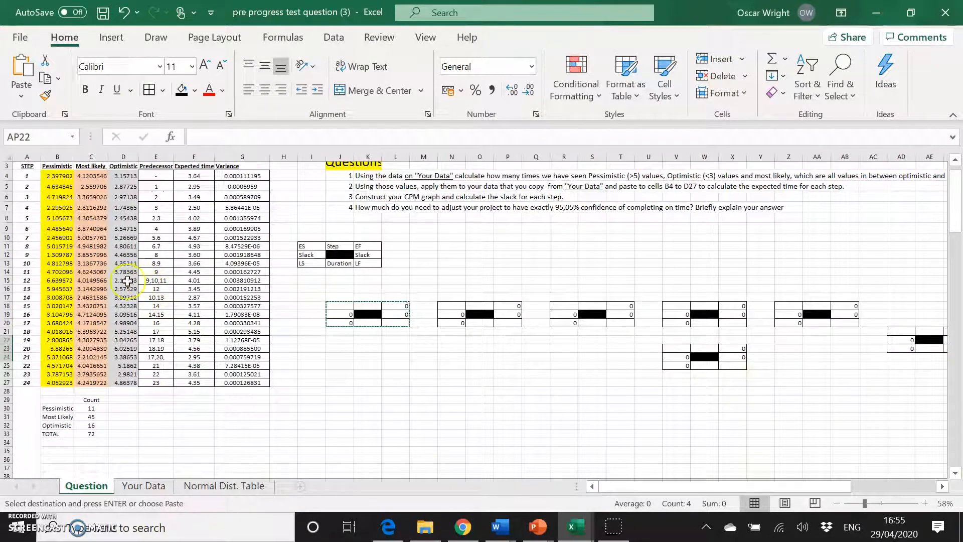
scroll(258, 284, right, 5)
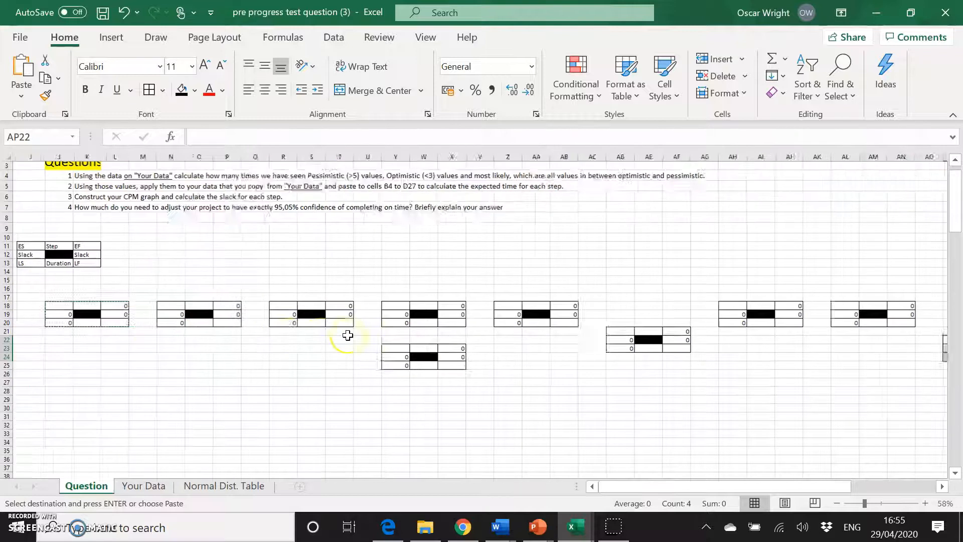
click(813, 304)
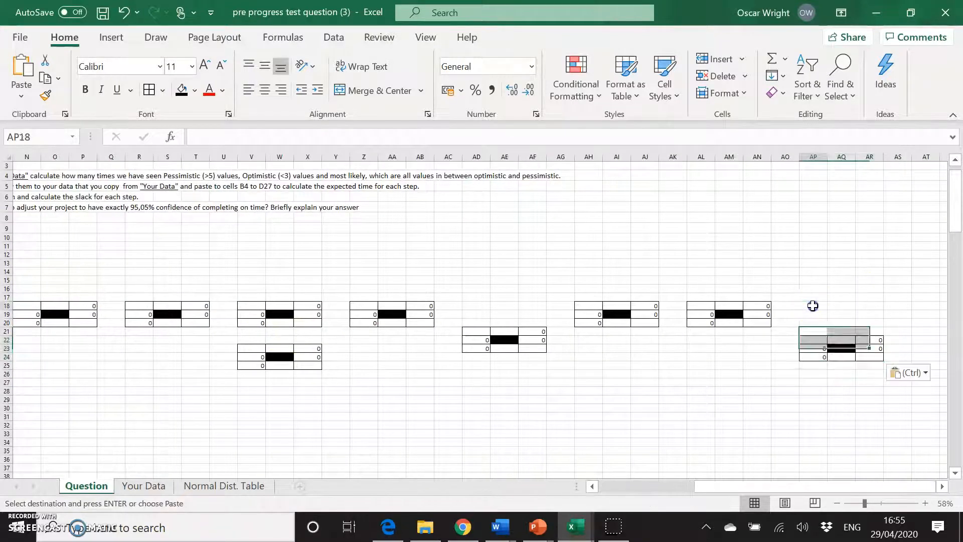
key(ctrl+v)
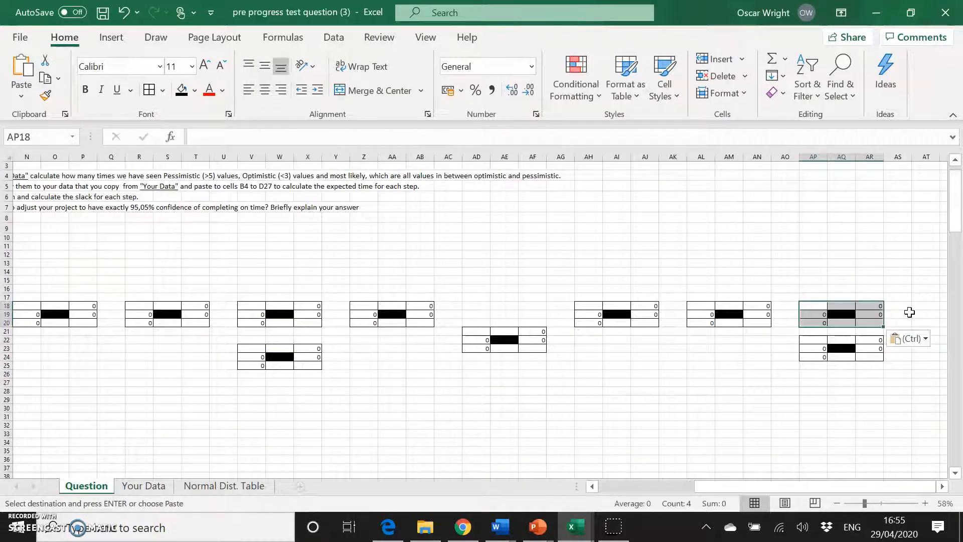
Paste further copies of the node block at AT13 and AX13.
scroll(900, 391, left, 5)
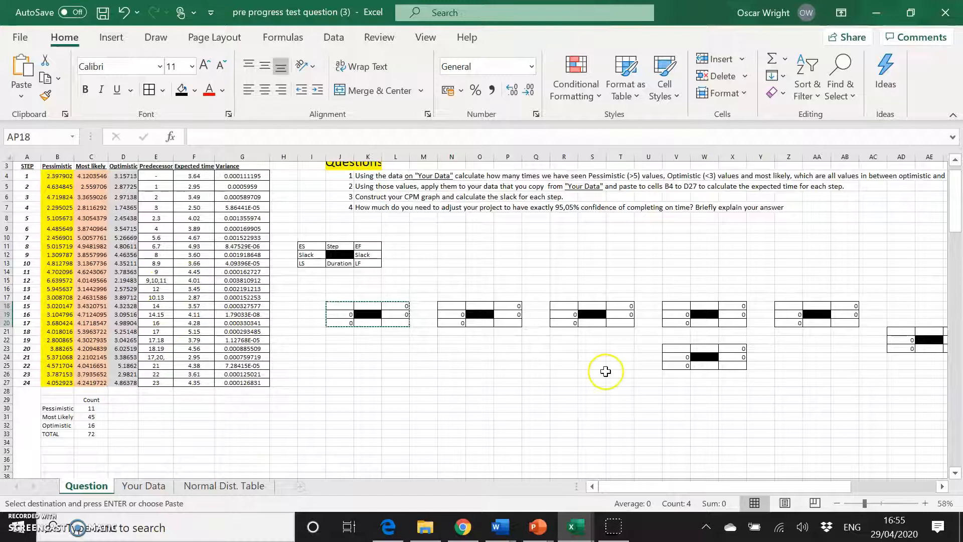
scroll(607, 369, right, 3)
scroll(605, 371, right, 3)
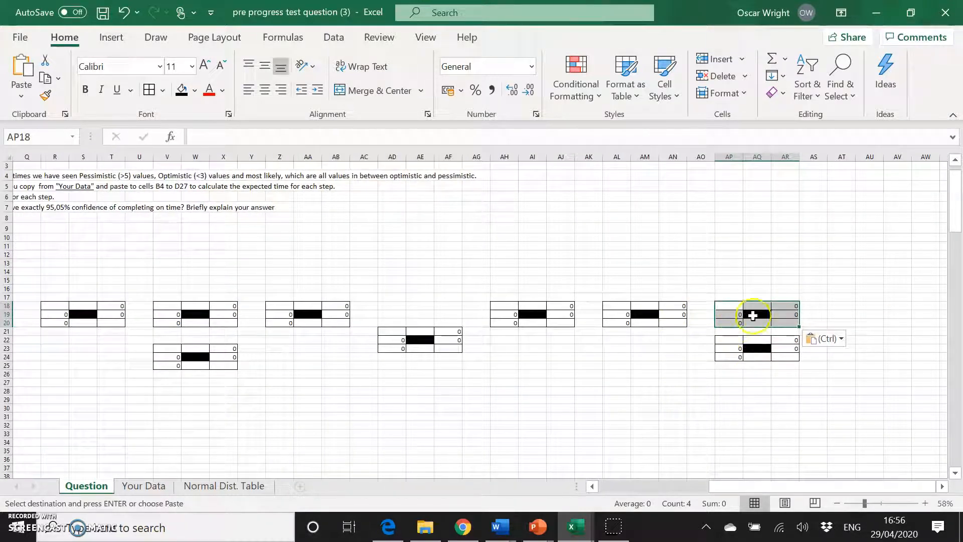
click(799, 402)
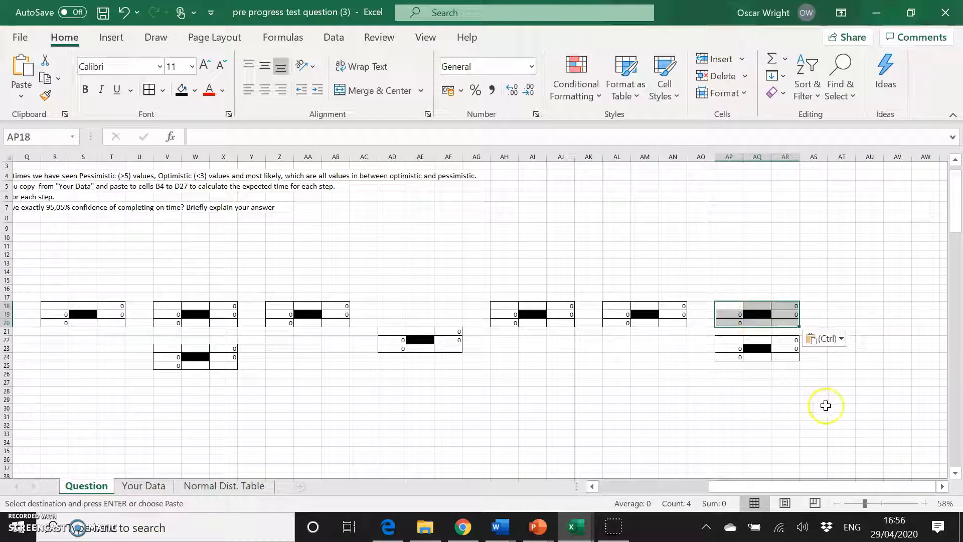
click(842, 261)
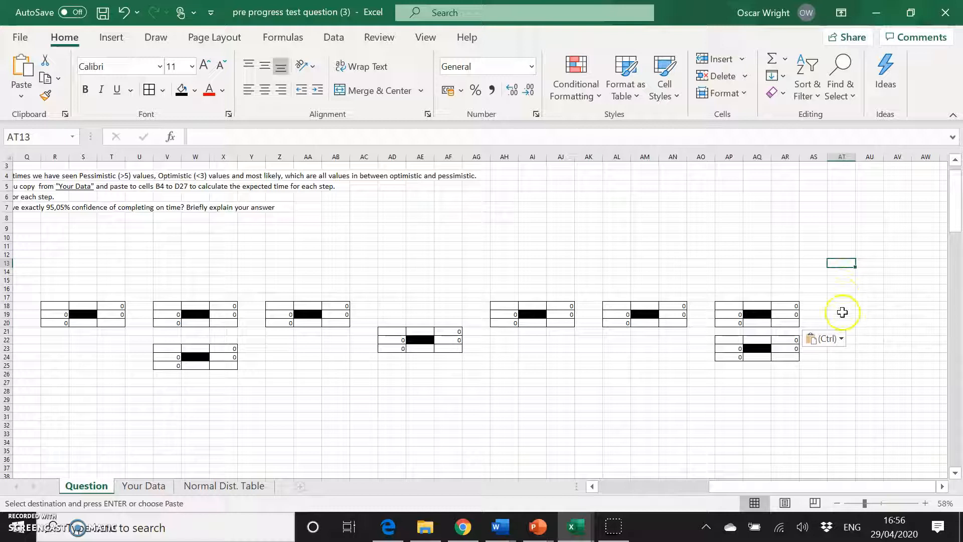
key(ctrl+v)
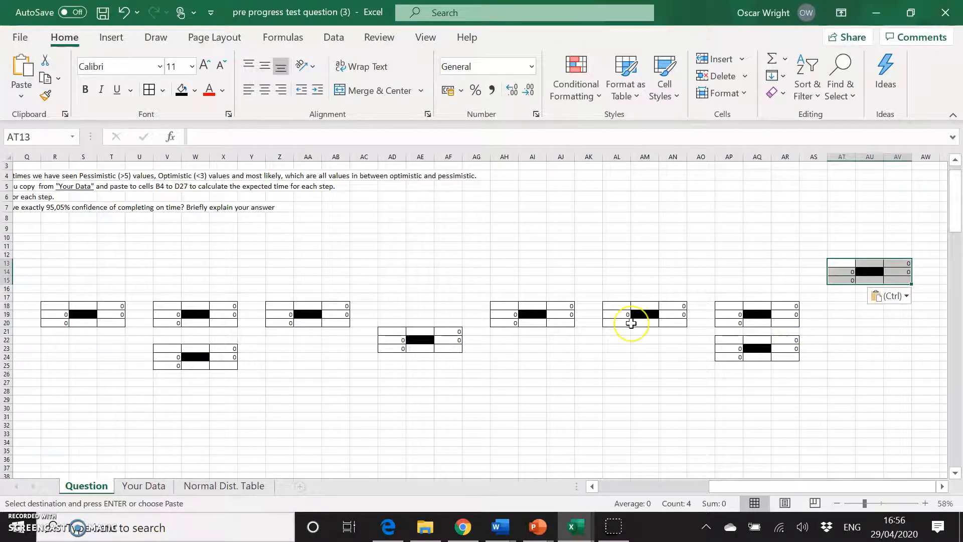
scroll(633, 323, left, 10)
scroll(631, 323, left, 4)
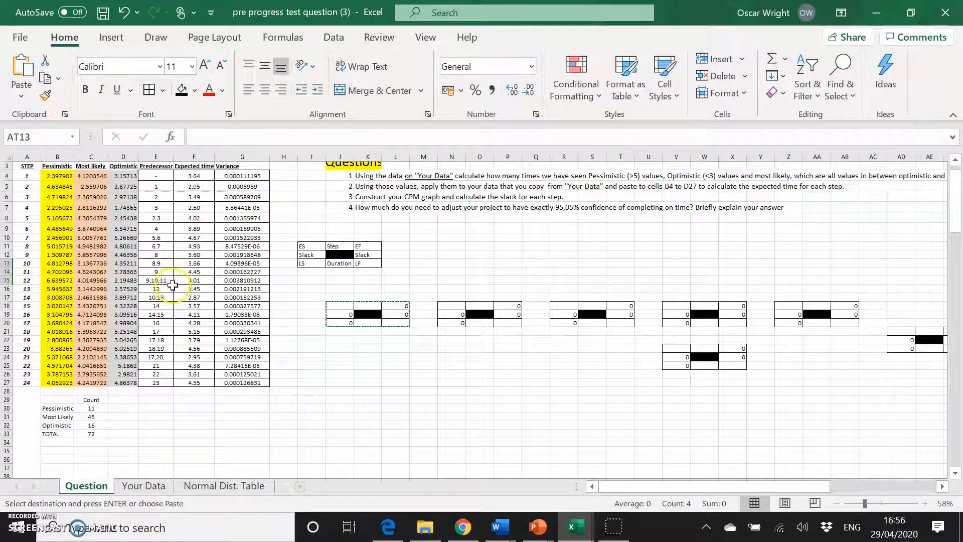
scroll(360, 354, right, 5)
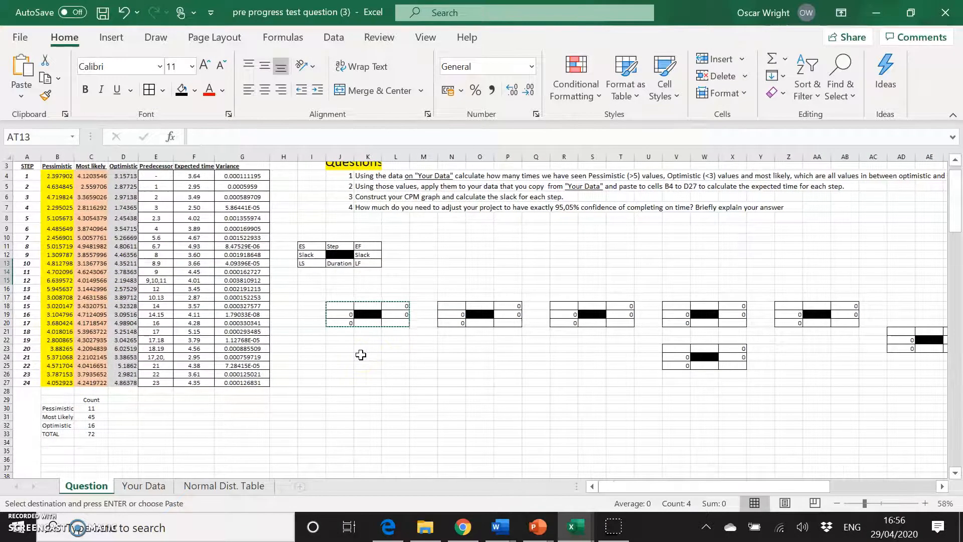
scroll(361, 355, right, 5)
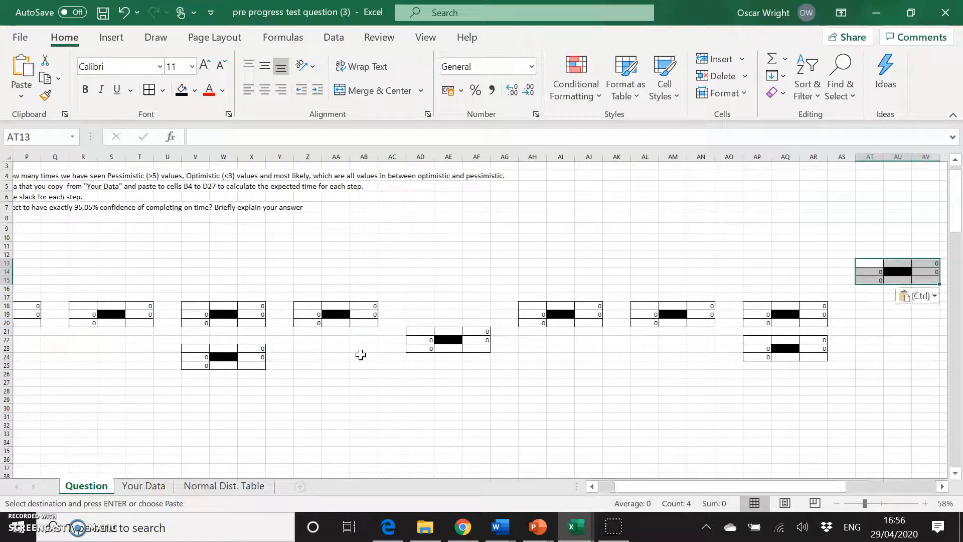
click(839, 264)
key(ctrl+v)
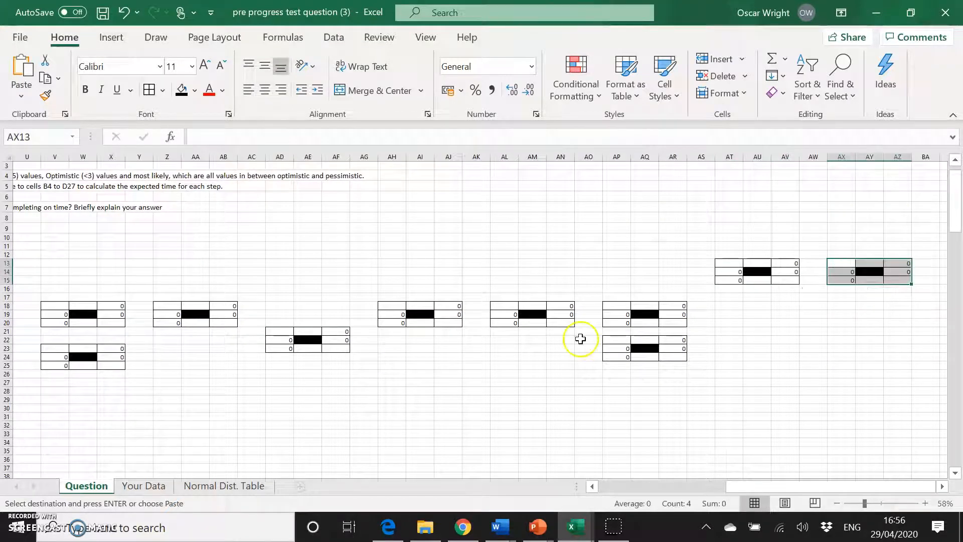
scroll(580, 339, left, 10)
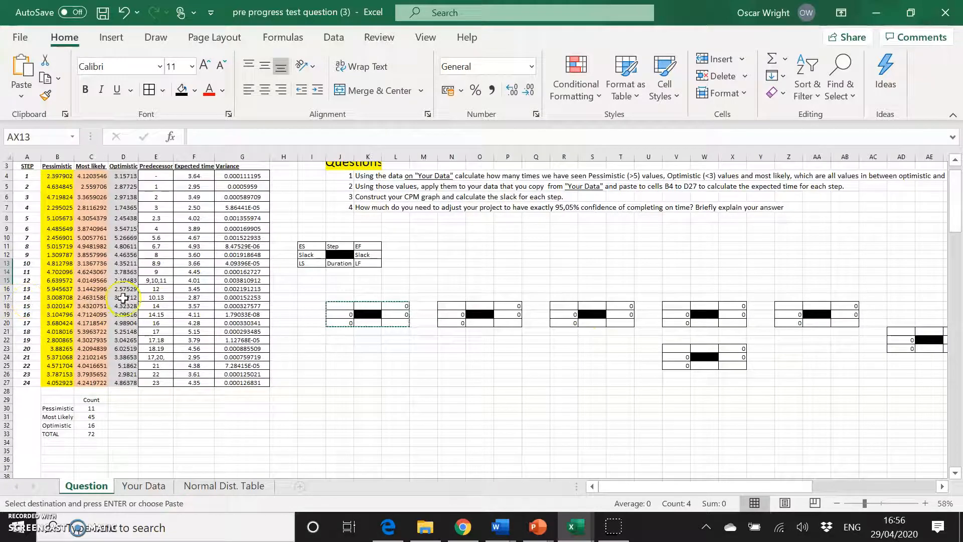
scroll(377, 398, right, 8)
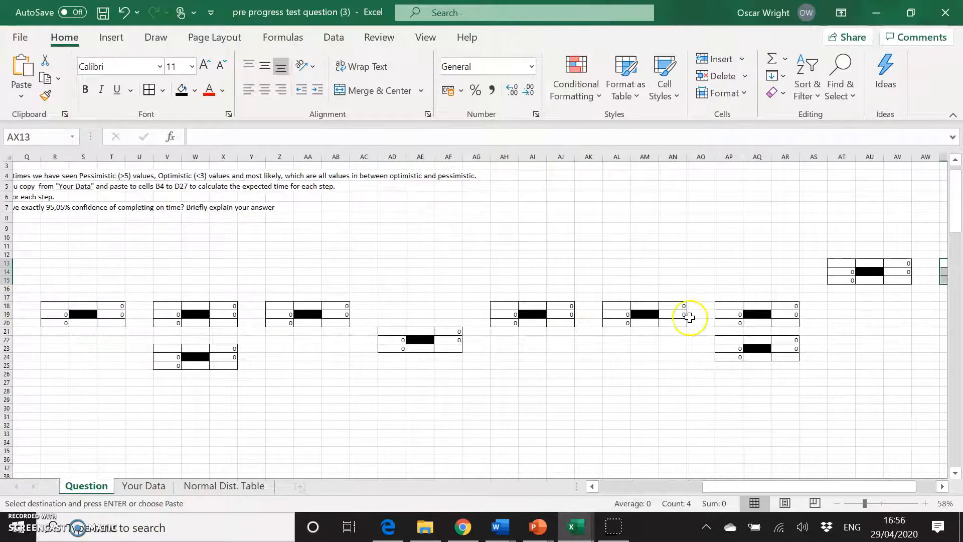
scroll(555, 336, right, 1)
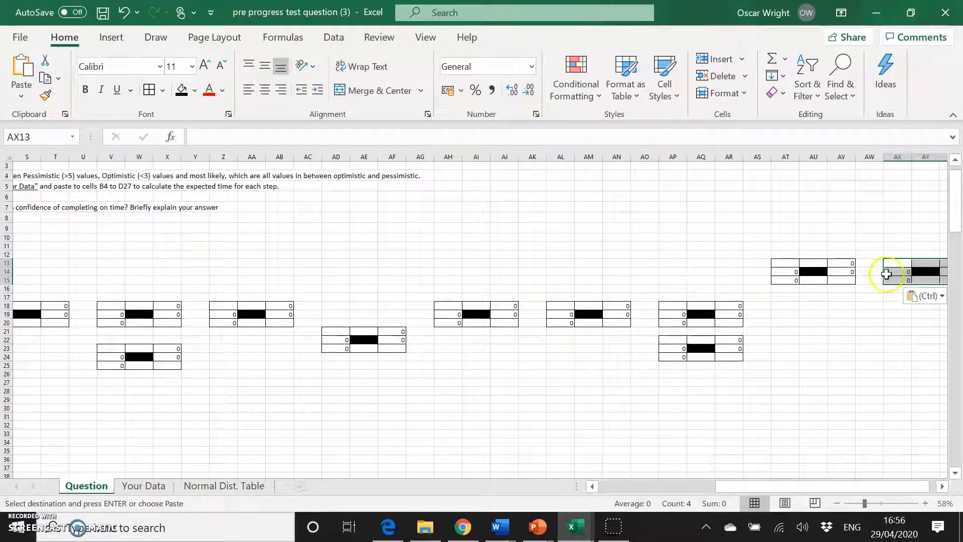
Paste further copies of the node block at BB20 and BF20.
scroll(874, 342, right, 3)
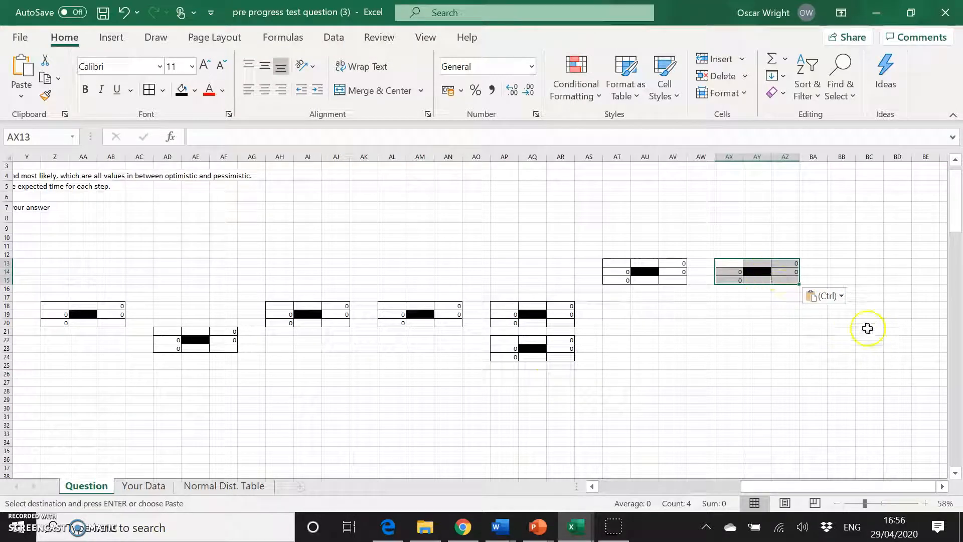
click(842, 323)
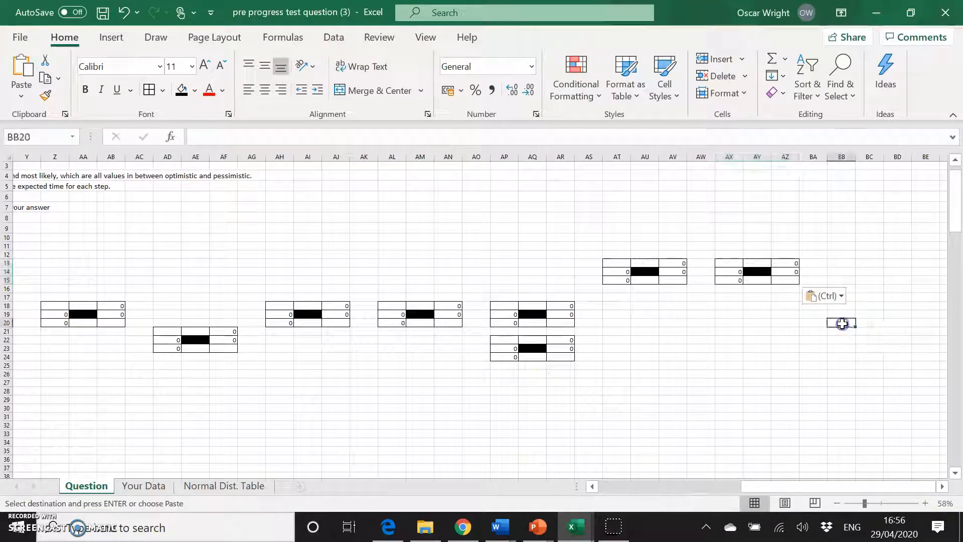
key(ctrl+v)
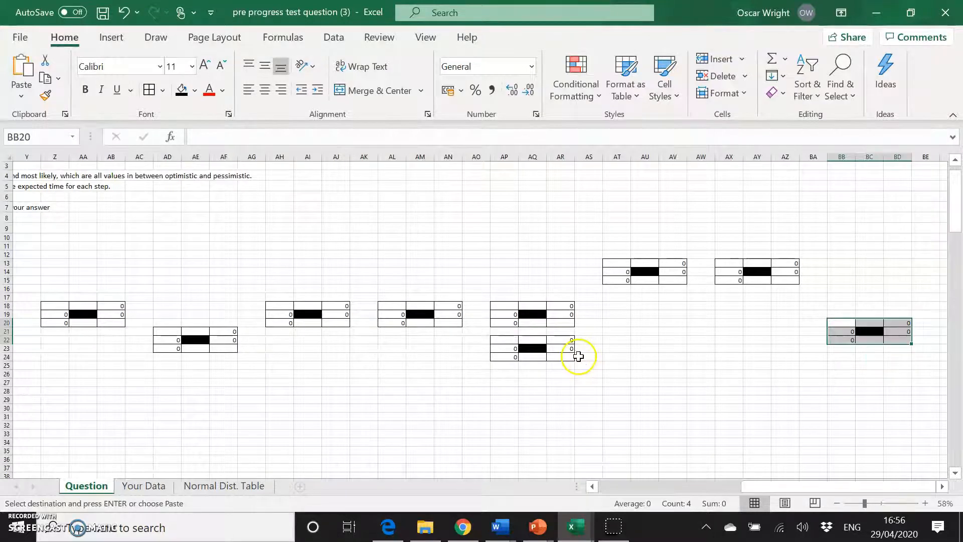
scroll(577, 355, left, 10)
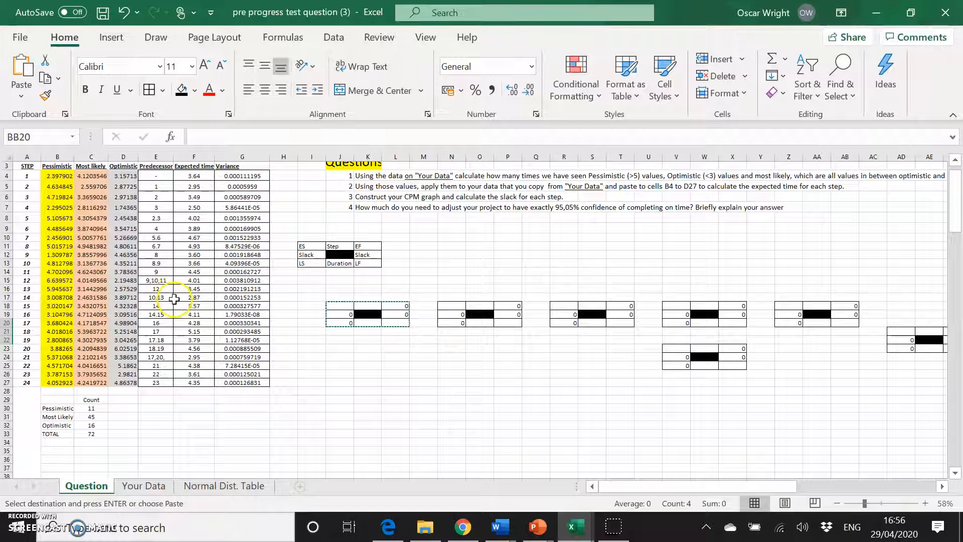
scroll(447, 393, right, 10)
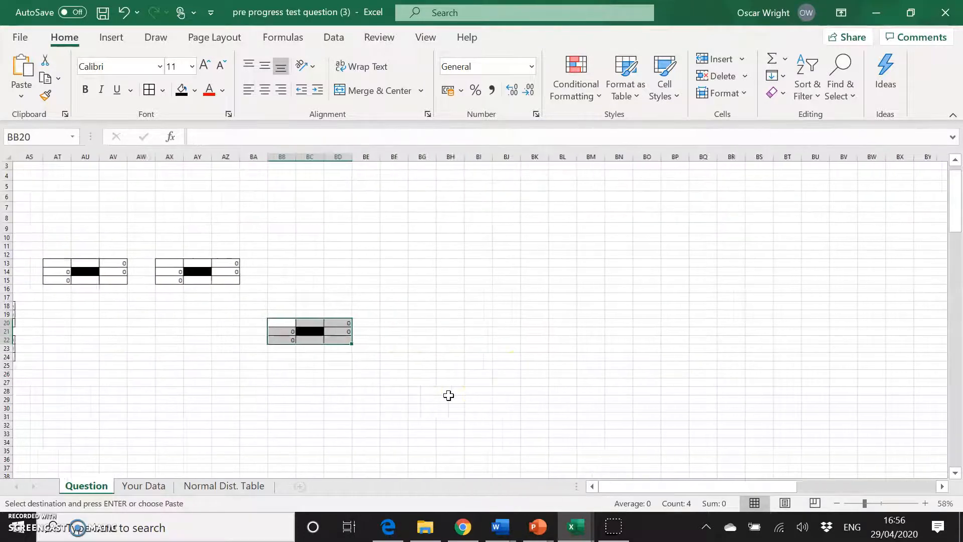
click(391, 326)
key(ctrl+v)
Paste further copies of the node block at BJ24 and BN24.
scroll(254, 376, left, 10)
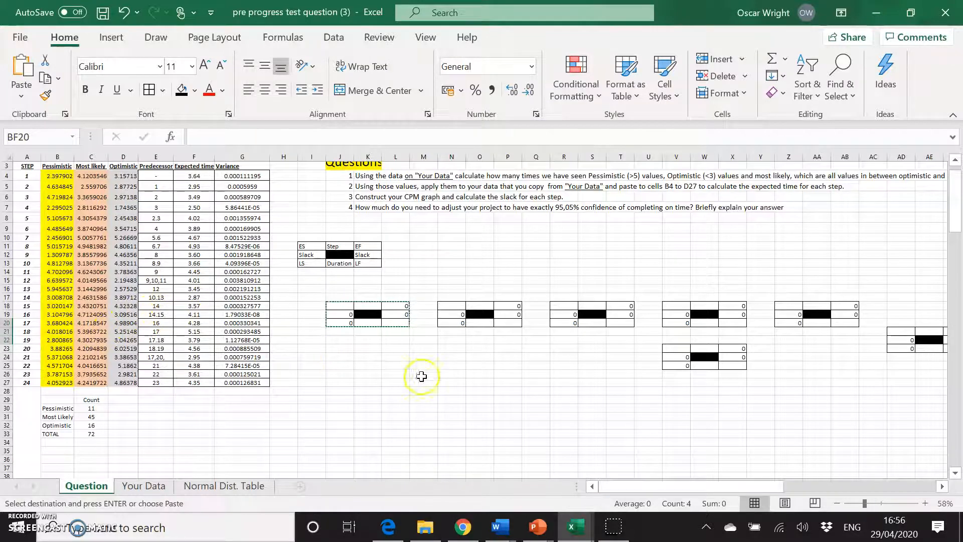
scroll(441, 382, right, 8)
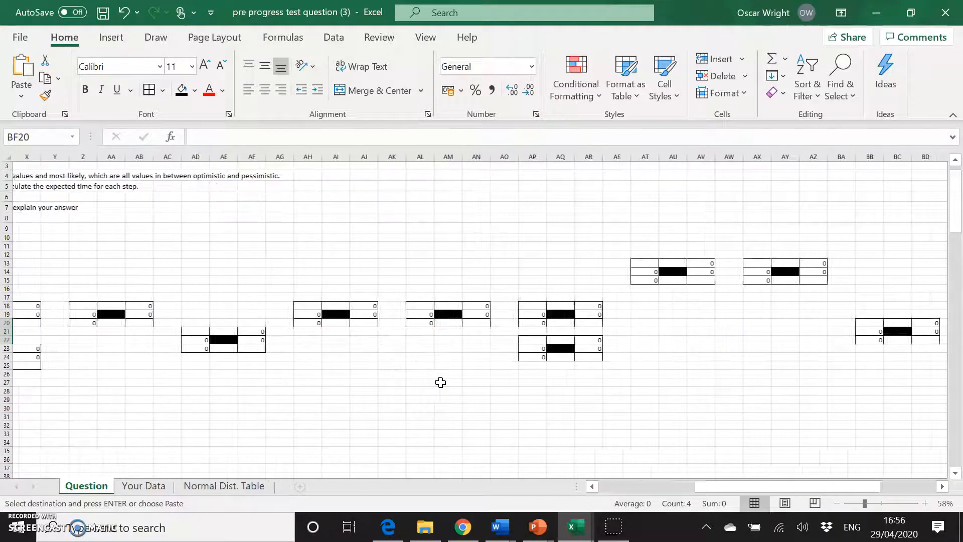
scroll(511, 359, right, 2)
click(713, 331)
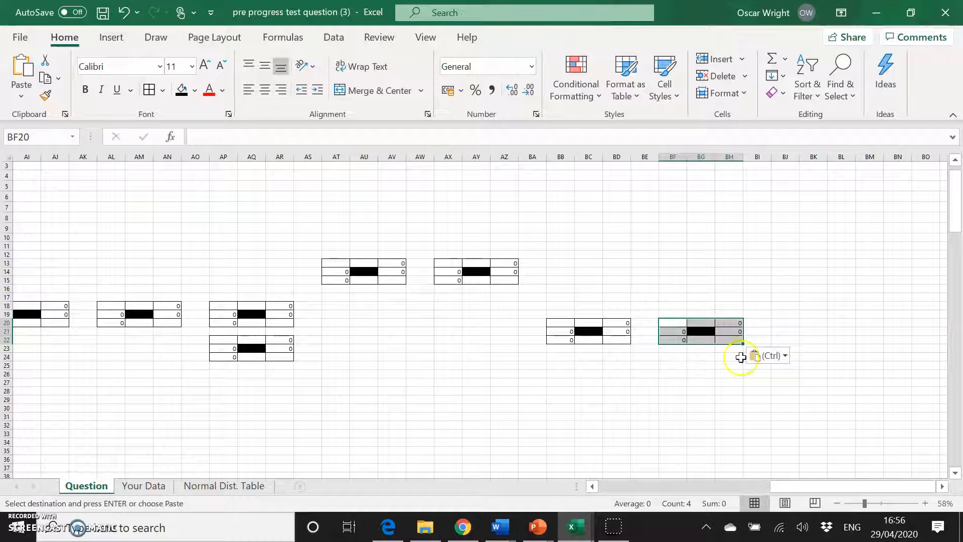
click(763, 372)
click(780, 366)
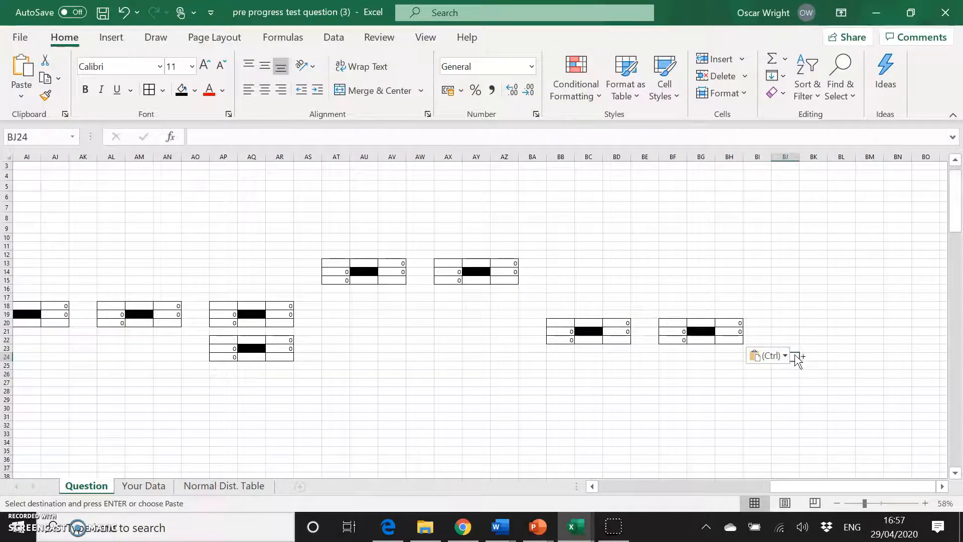
key(ctrl+v)
scroll(531, 369, left, 10)
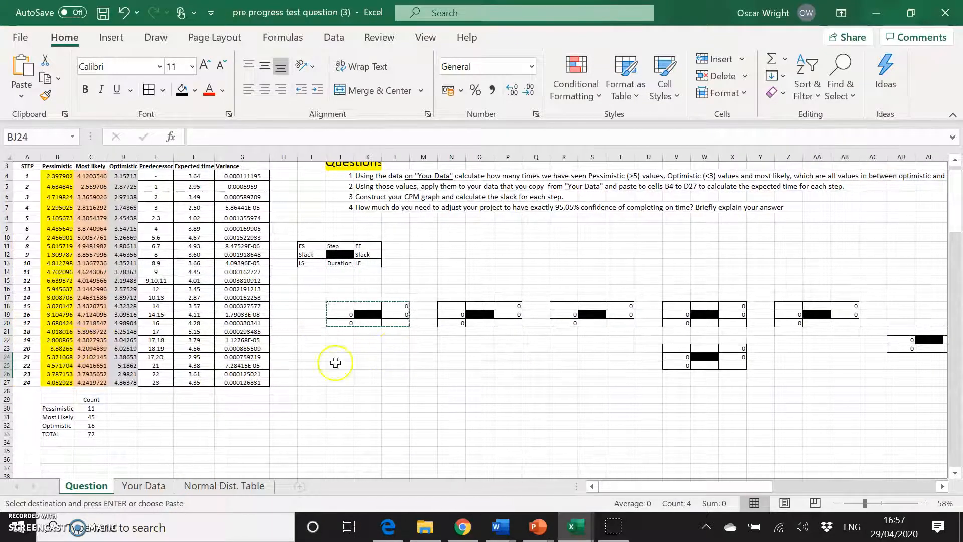
scroll(306, 343, right, 12)
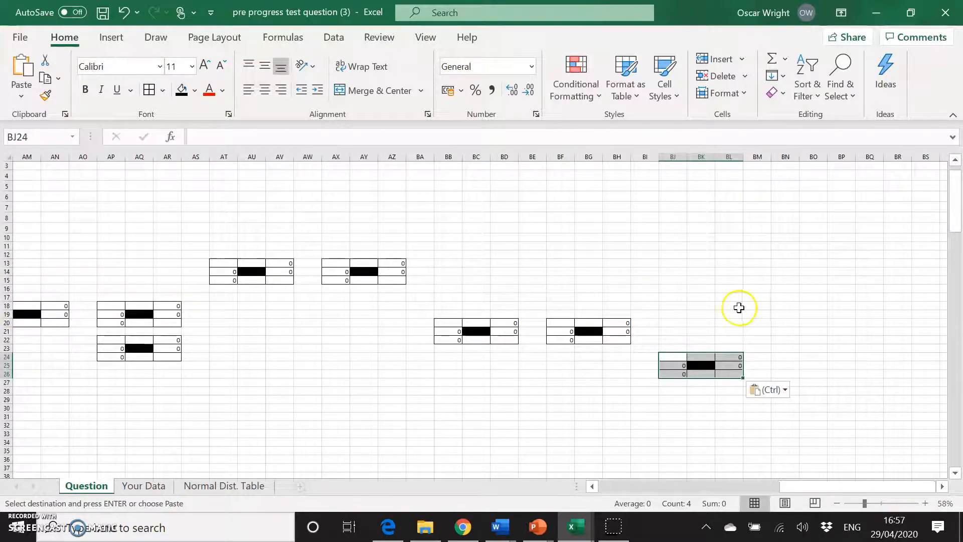
click(781, 356)
key(ctrl+v)
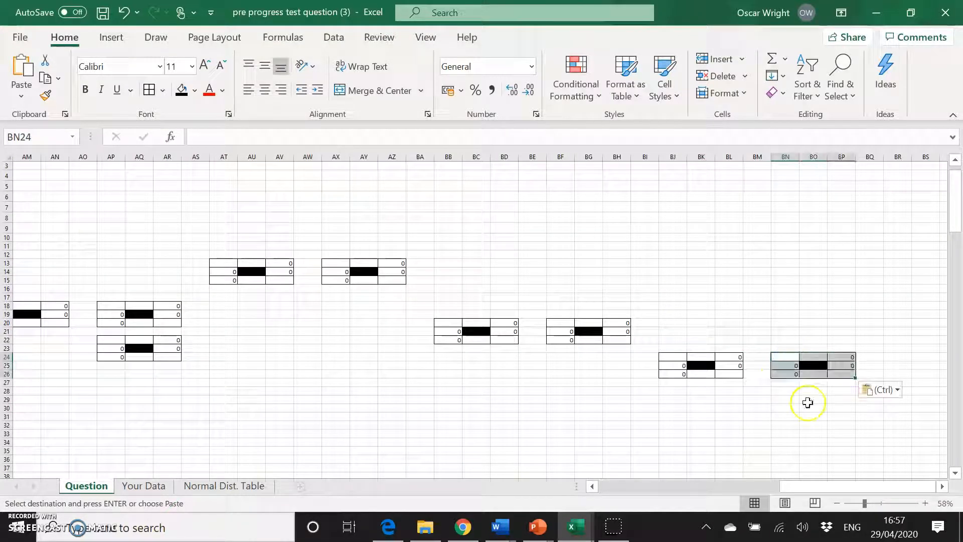
Paste further copies of the node block at BR24 and BV28.
key(ctrl)
key(ctrl)
click(890, 354)
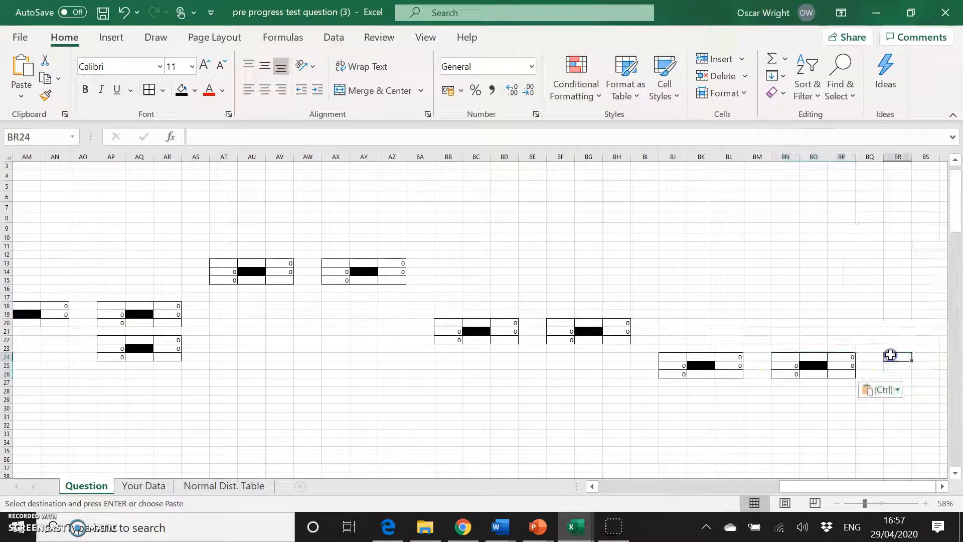
key(ctrl+v)
scroll(598, 396, left, 10)
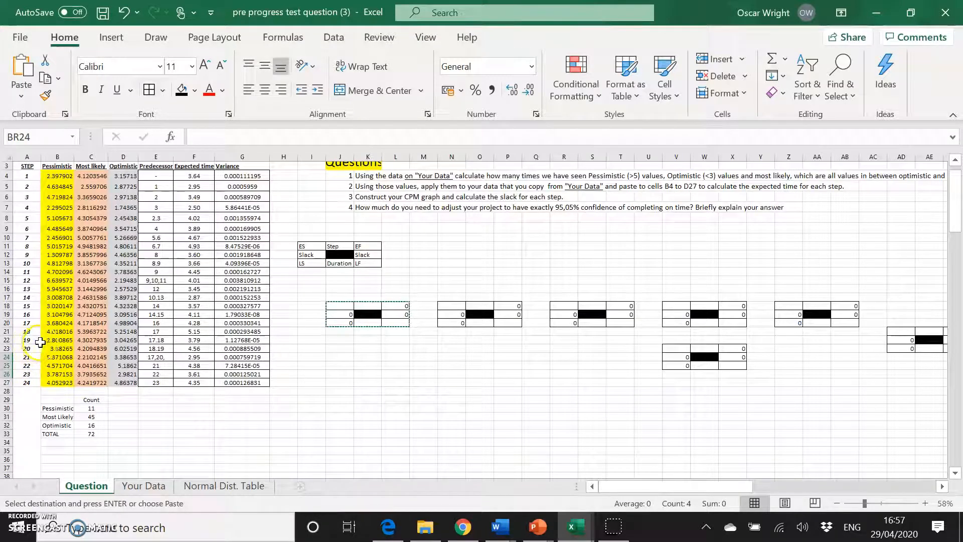
scroll(435, 366, right, 10)
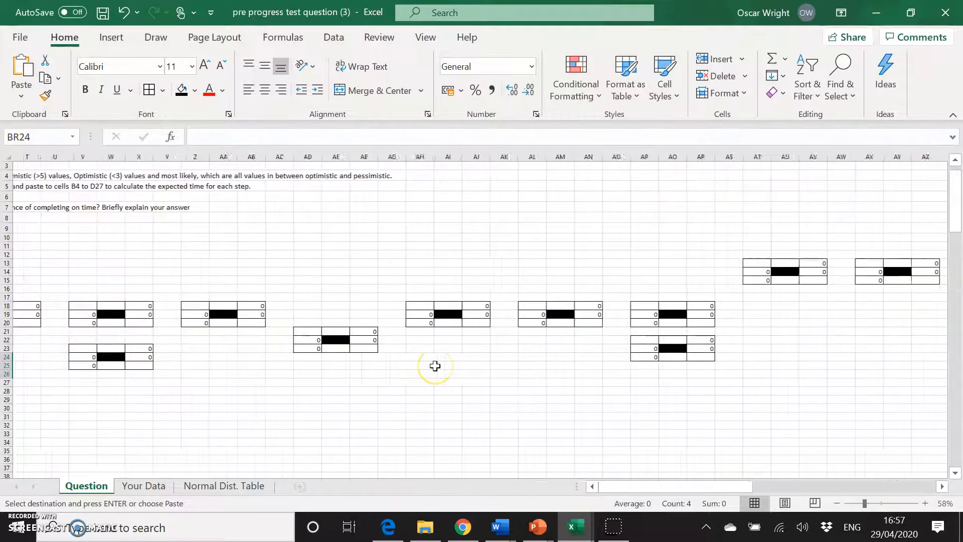
scroll(435, 366, right, 3)
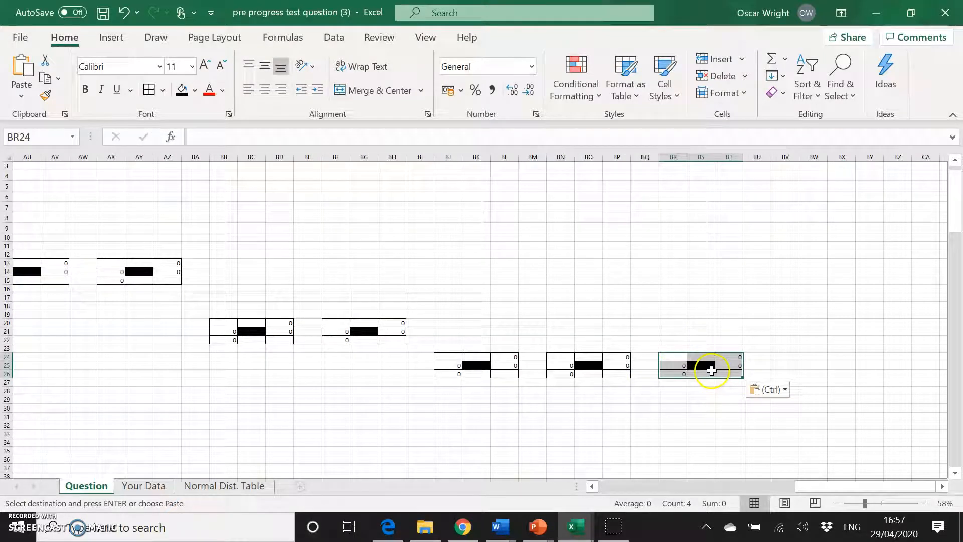
click(794, 393)
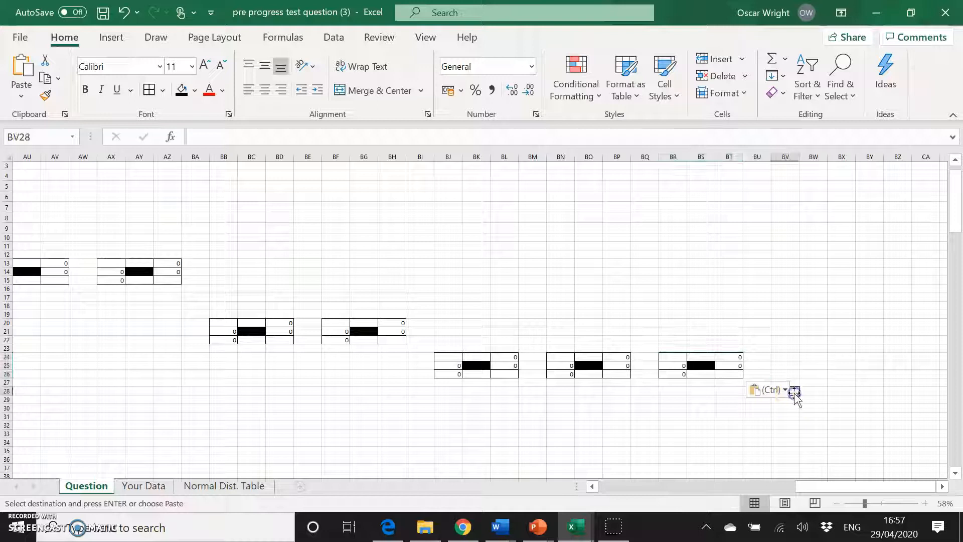
key(ctrl+v)
Paste further copies of the node block at BZ25 and CD18.
scroll(493, 422, left, 15)
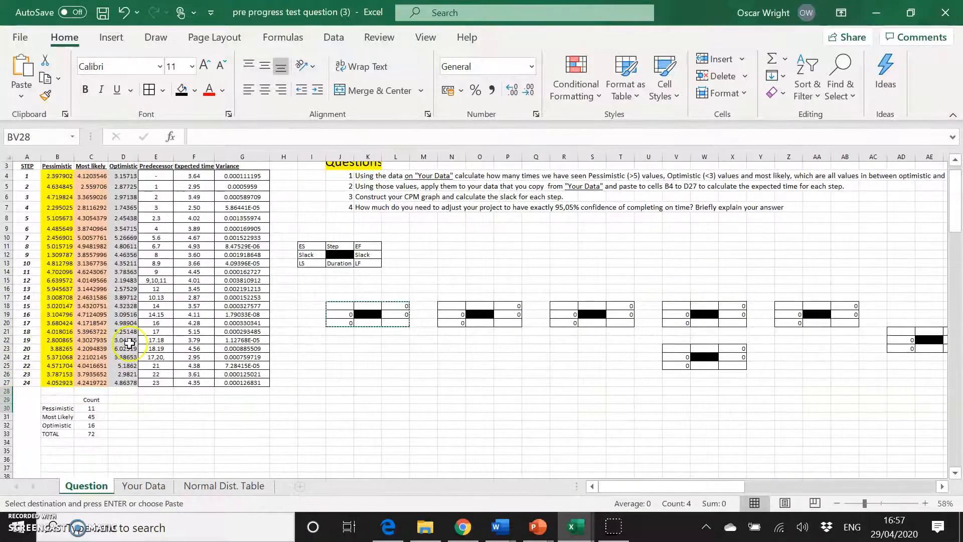
scroll(448, 364, right, 15)
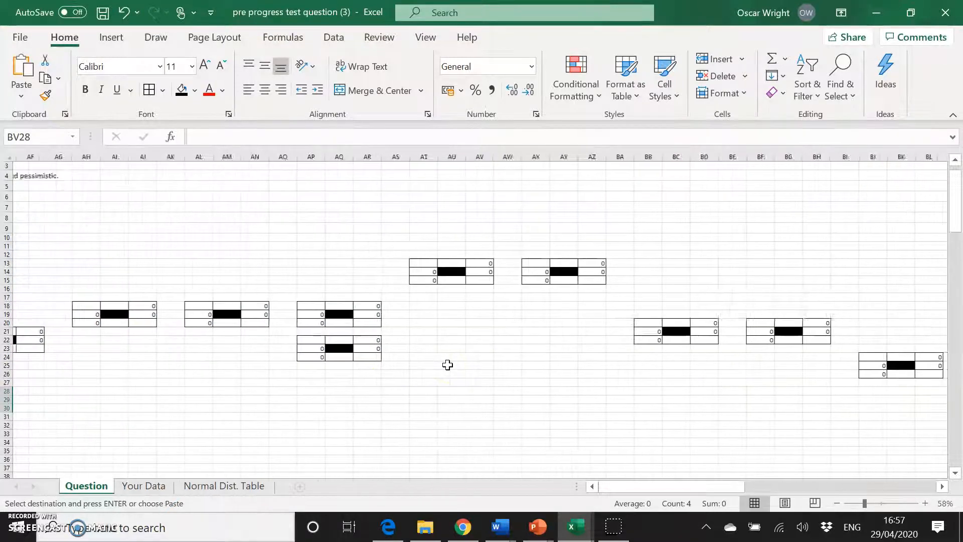
click(768, 396)
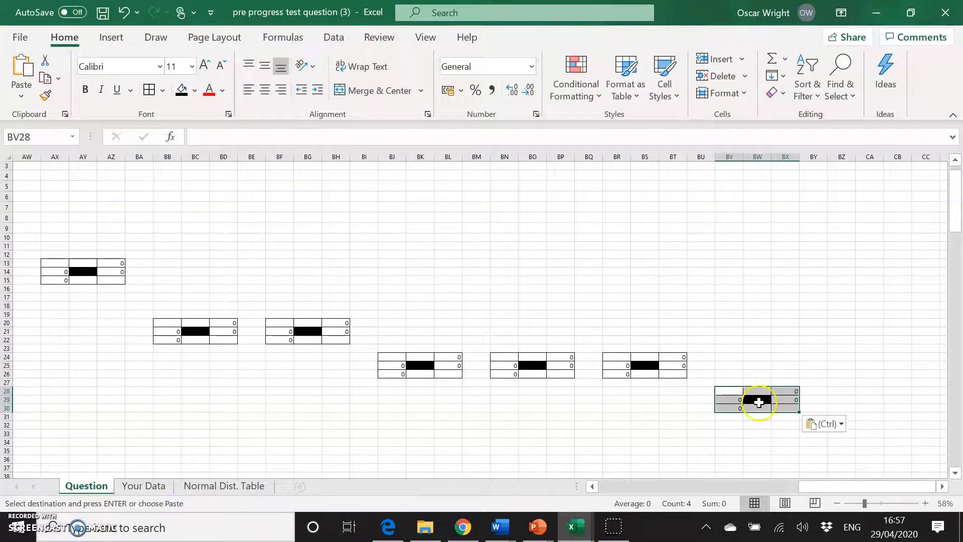
click(847, 366)
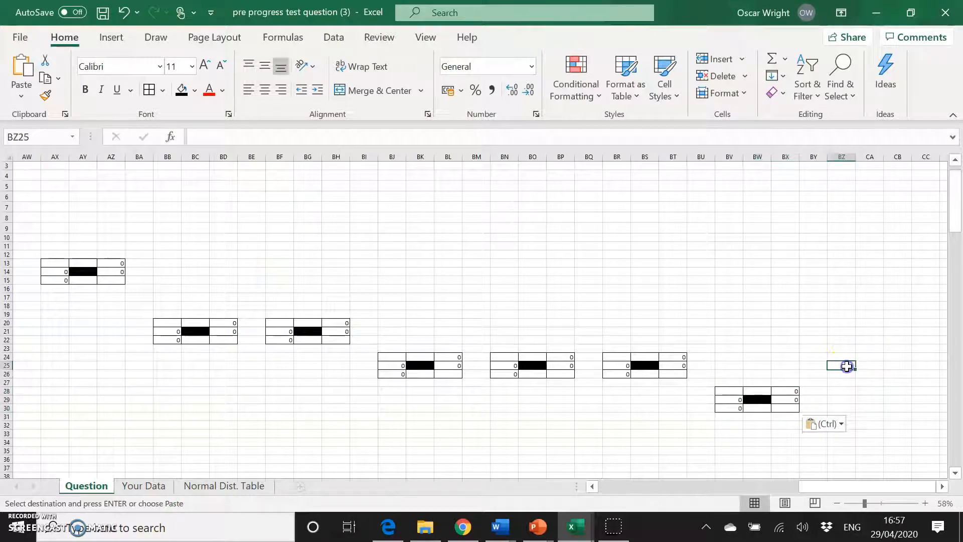
key(ctrl+v)
scroll(557, 437, left, 15)
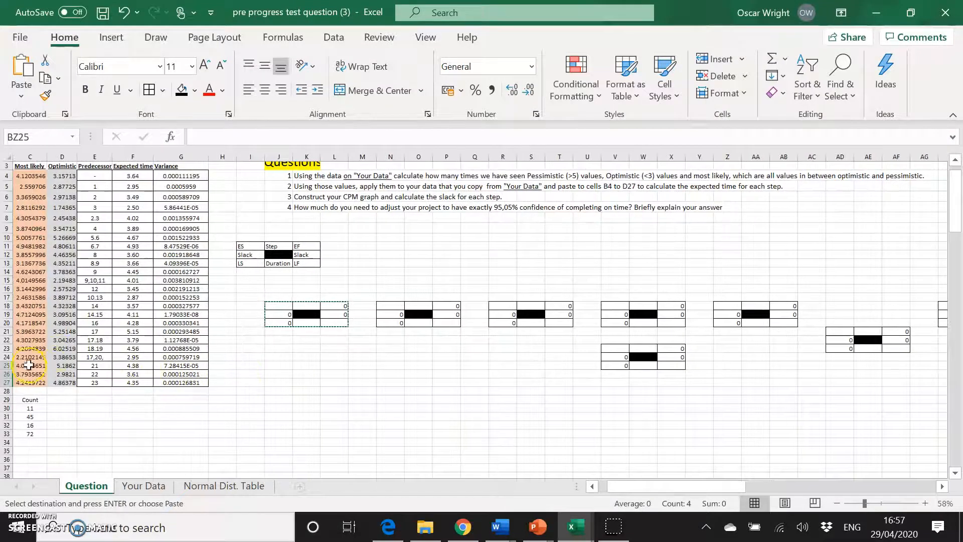
scroll(28, 364, left, 2)
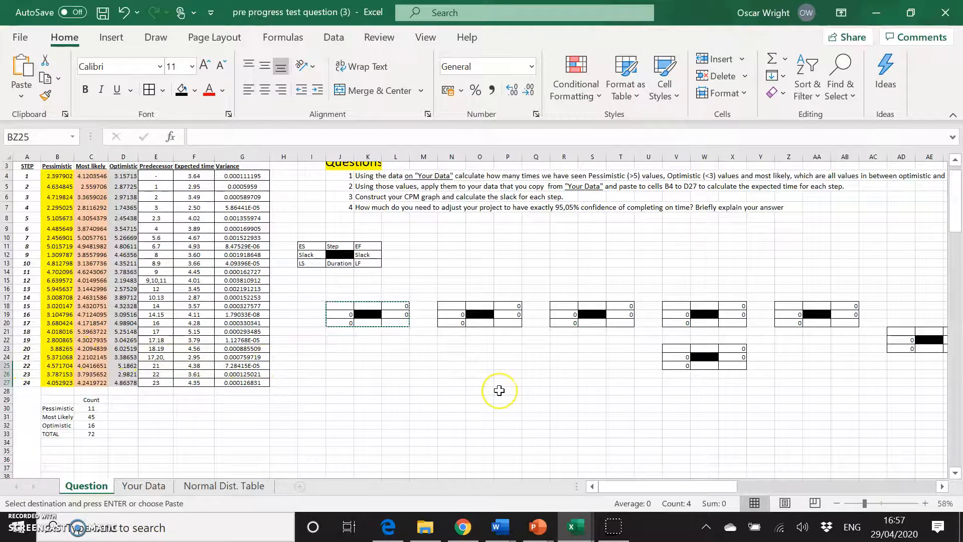
scroll(499, 390, right, 15)
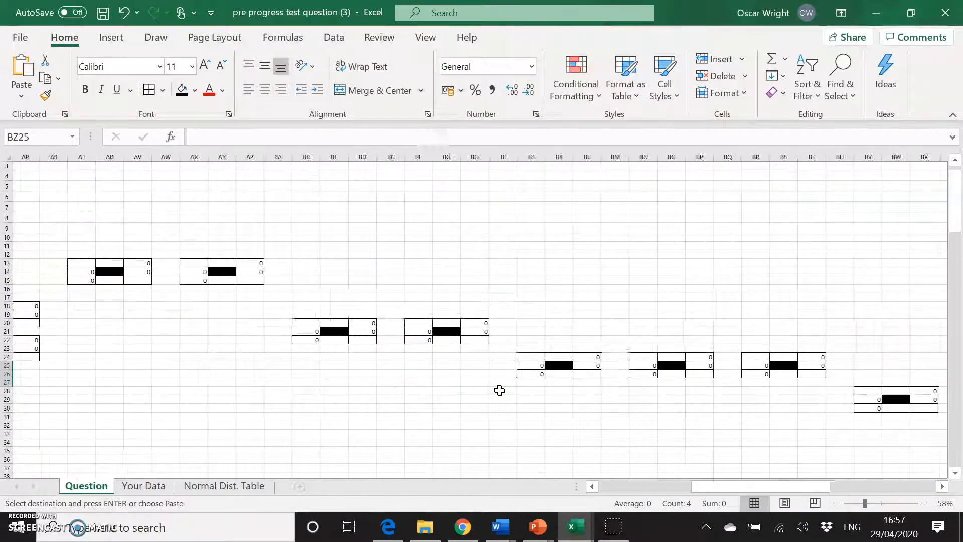
scroll(499, 390, right, 4)
scroll(499, 390, left, 1)
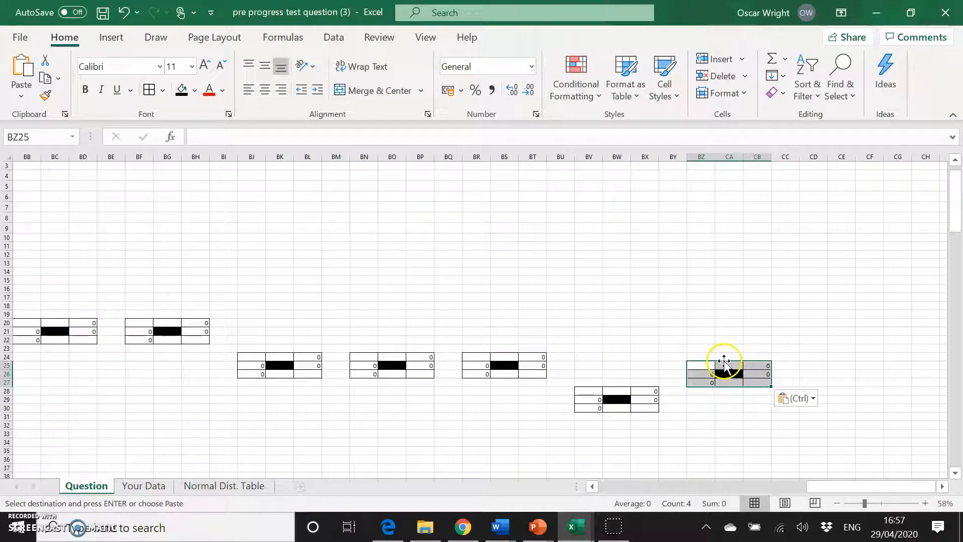
drag(369, 358, 428, 377)
drag(700, 366, 753, 384)
click(805, 308)
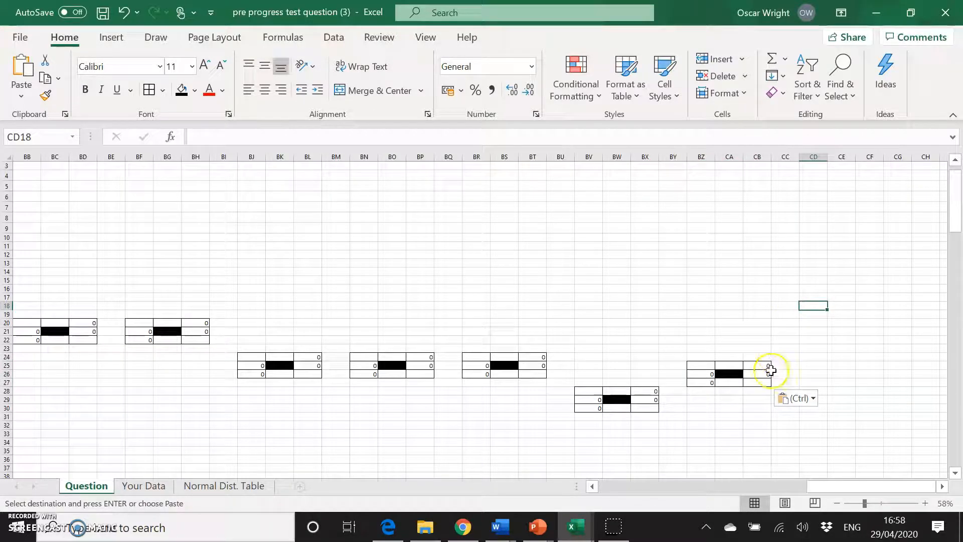
key(ctrl+v)
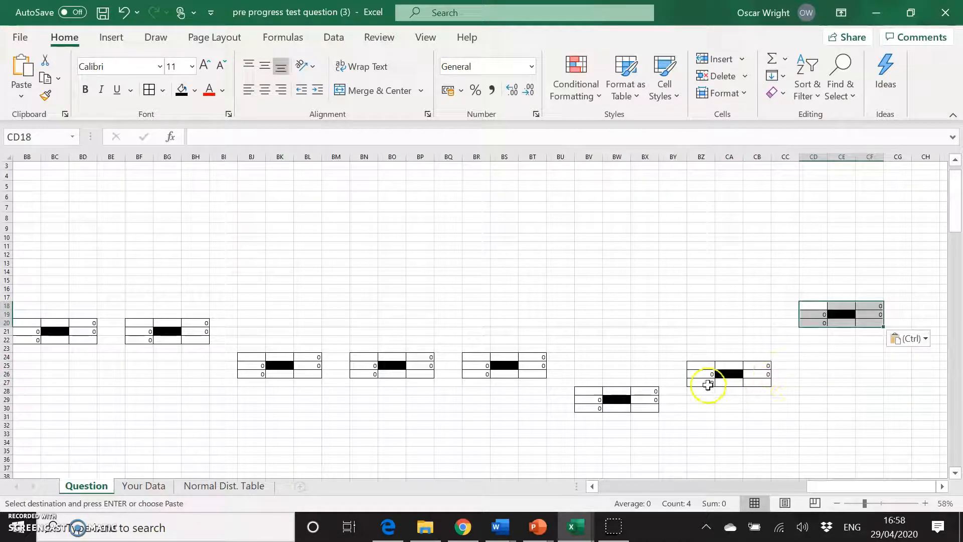
Paste another copy of the node block at CH18.
scroll(459, 368, left, 18)
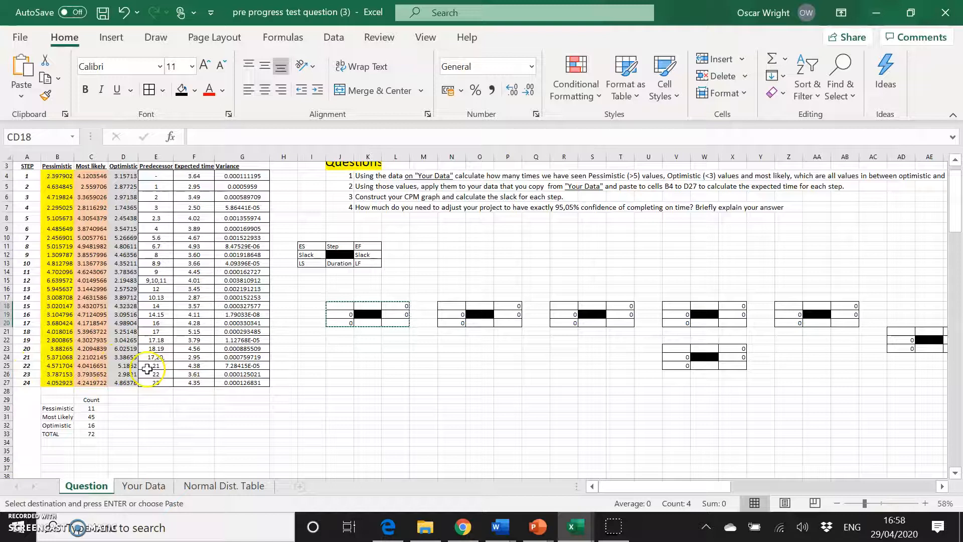
drag(164, 365, 162, 383)
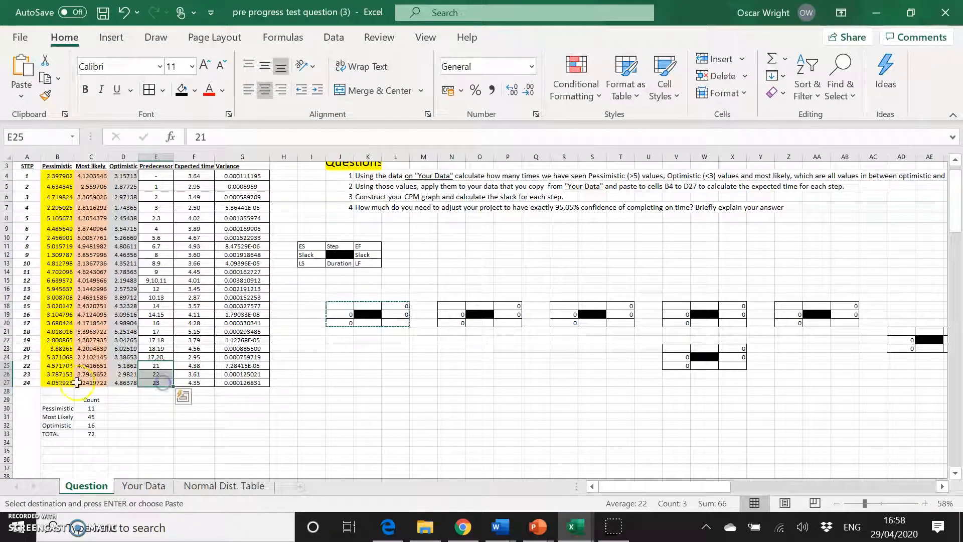
scroll(535, 377, right, 10)
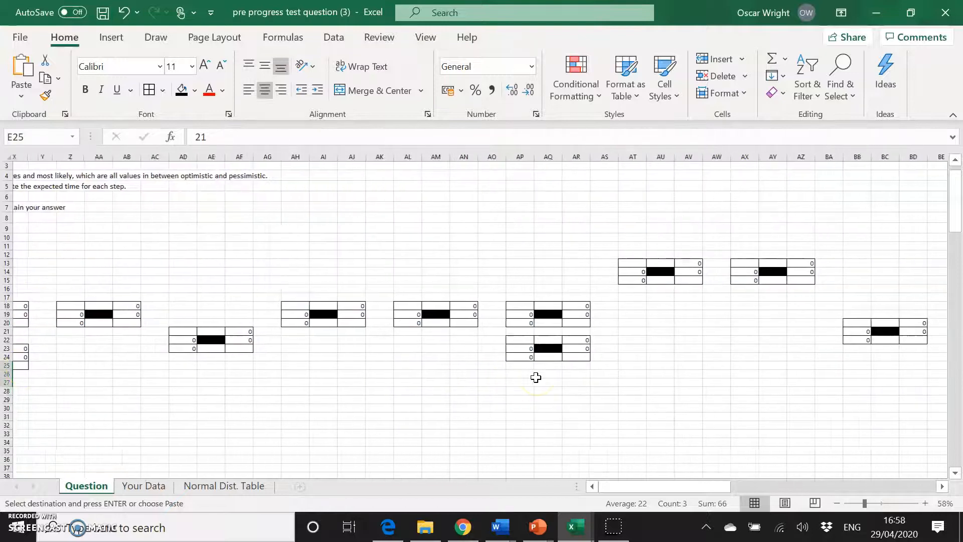
scroll(920, 331, left, 10)
scroll(920, 331, right, 8)
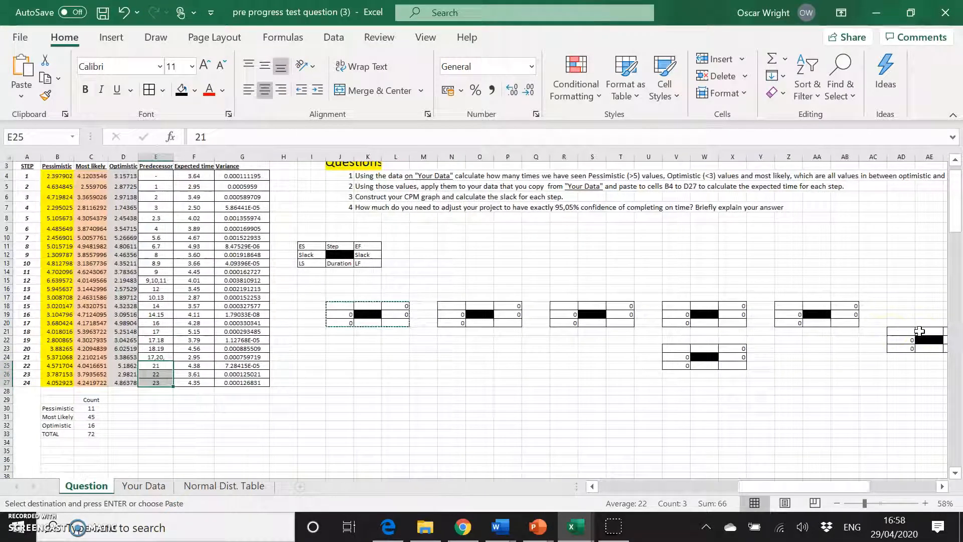
scroll(920, 331, right, 9)
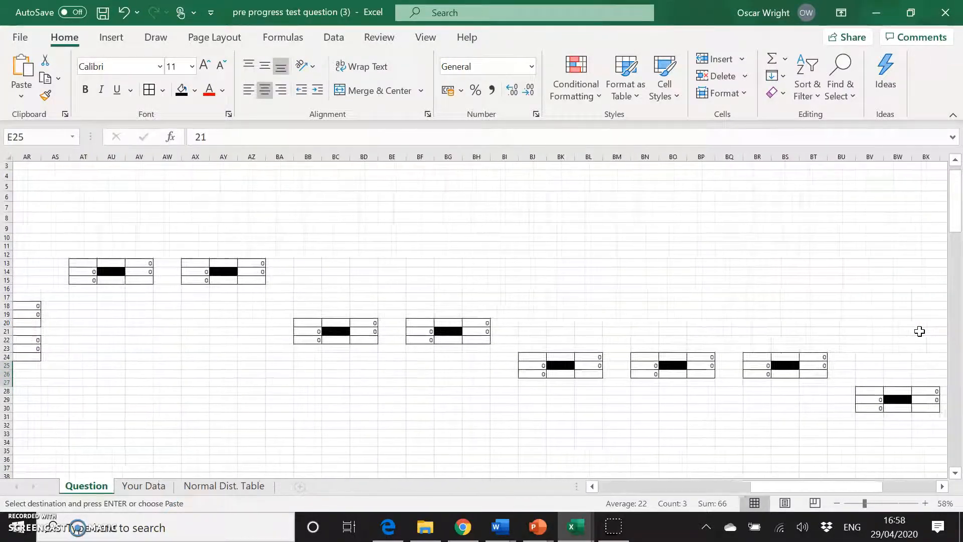
click(901, 309)
key(ctrl+v)
Paste further copies of the node block at CL18 and CP18.
scroll(866, 393, right, 3)
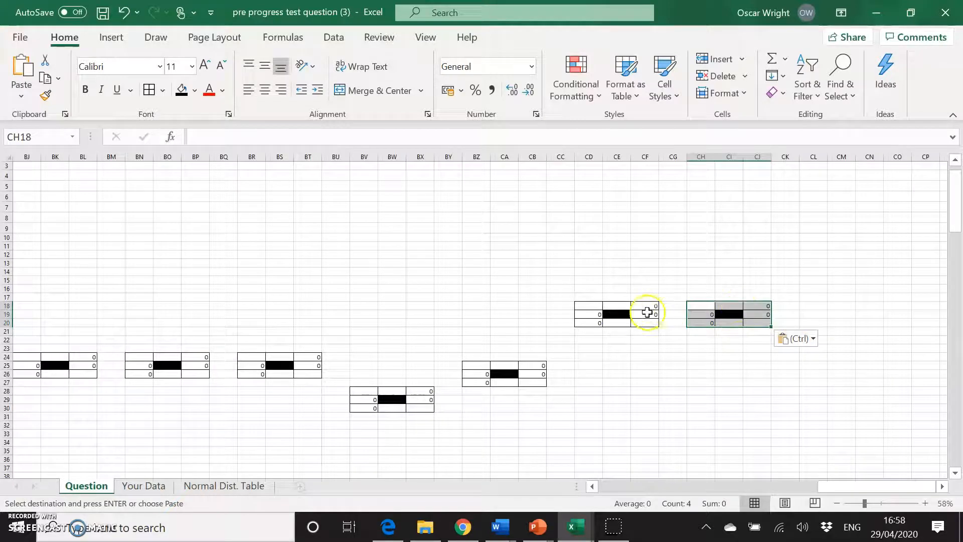
click(814, 305)
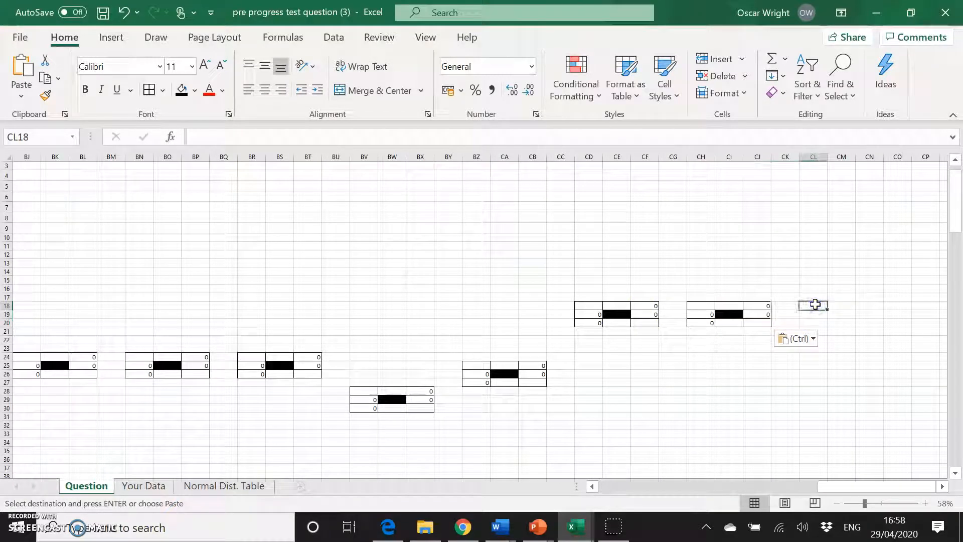
key(ctrl+v)
click(920, 313)
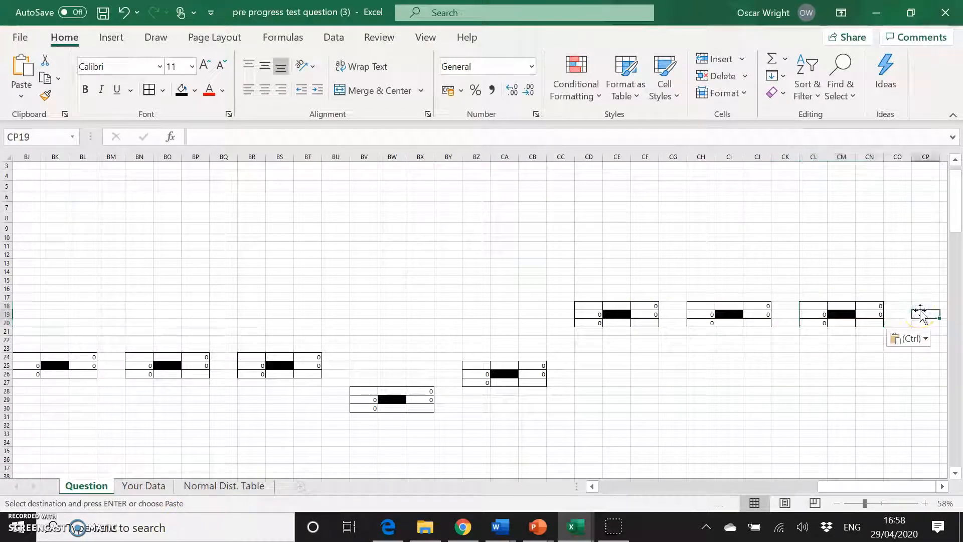
click(920, 307)
key(ctrl+v)
Enter step numbers 1, 2, 3 and 4 in the step cells of the first four node blocks on row 18.
scroll(537, 375, left, 10)
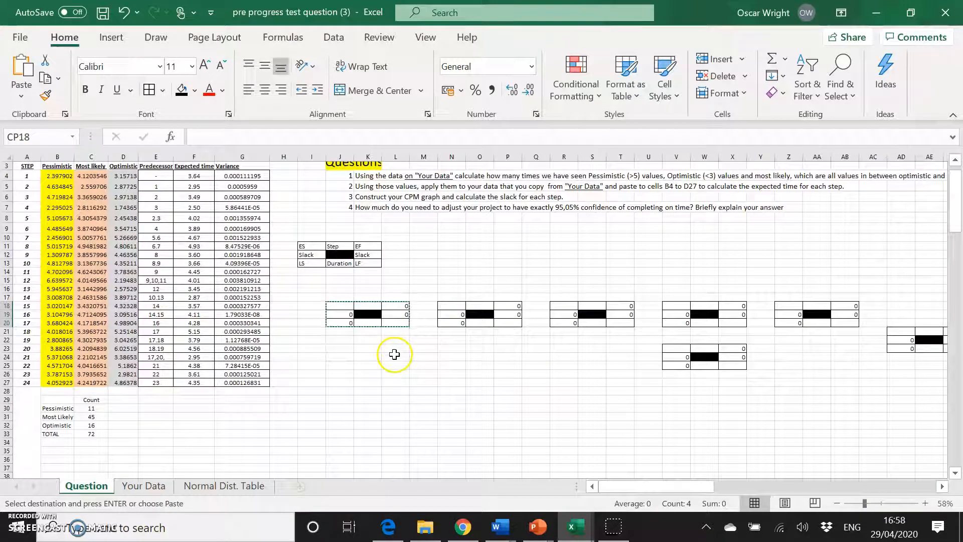
scroll(393, 355, right, 10)
scroll(404, 394, left, 7)
scroll(407, 393, left, 5)
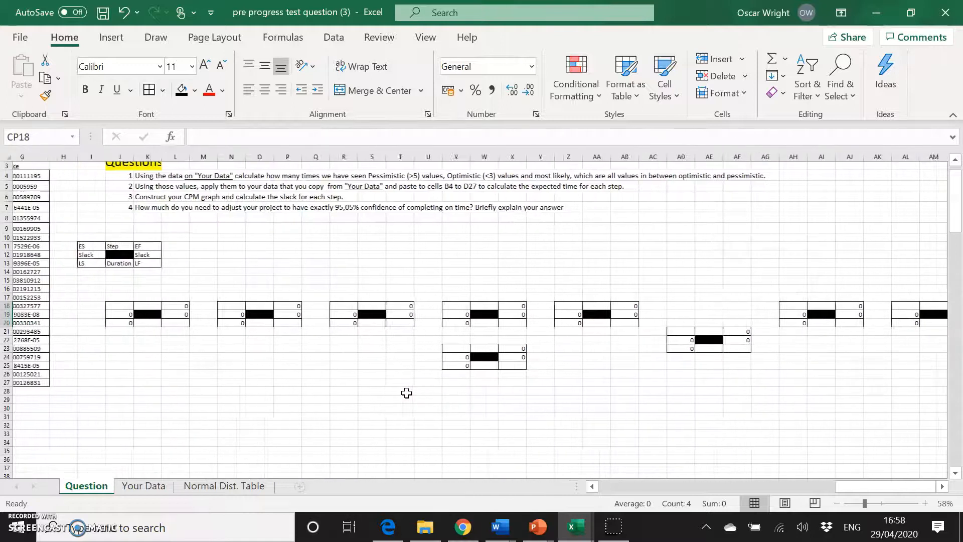
click(375, 306)
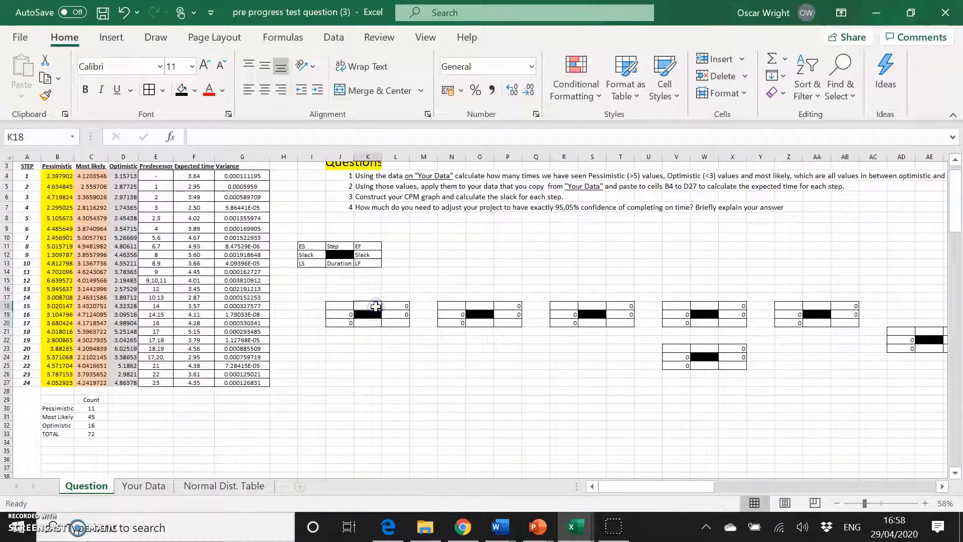
text(1)
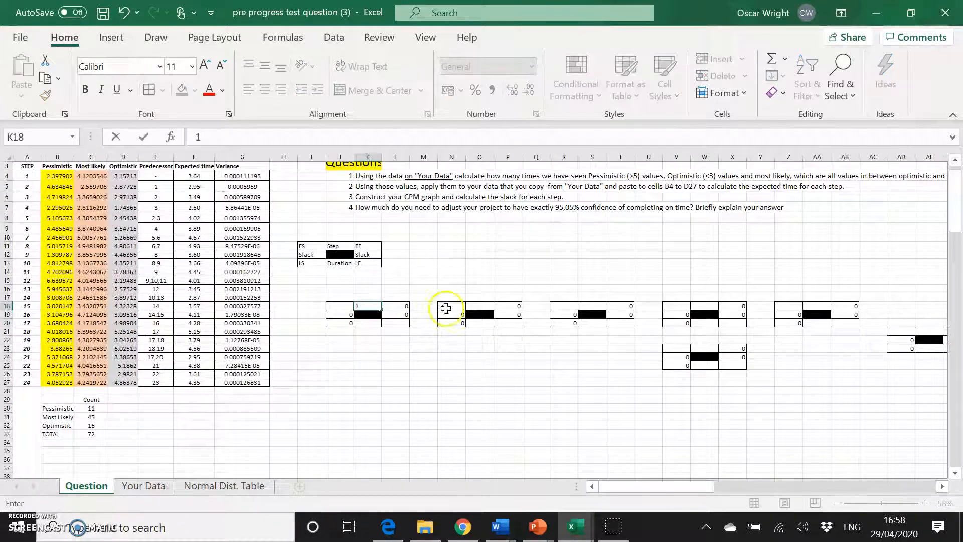
click(477, 306)
text(2)
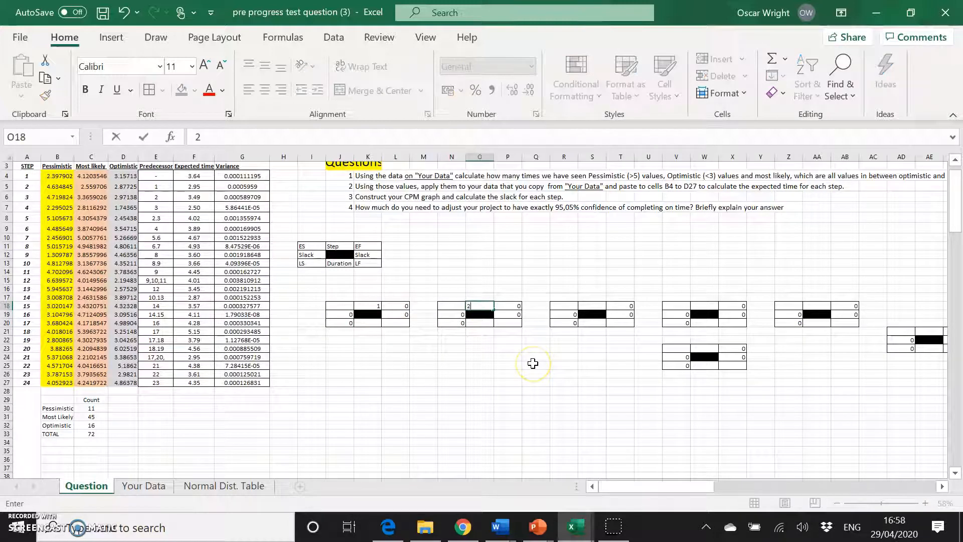
click(587, 307)
text(3)
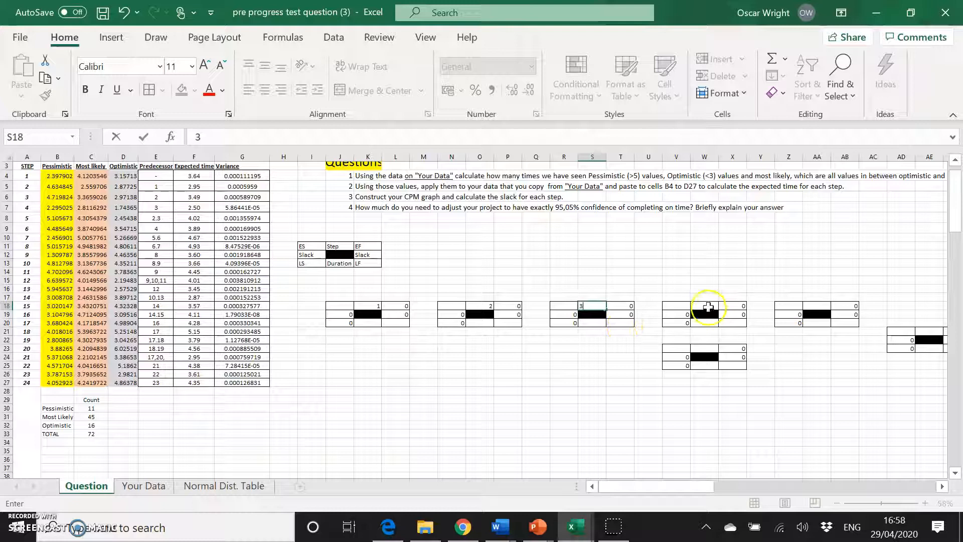
click(708, 307)
text(4)
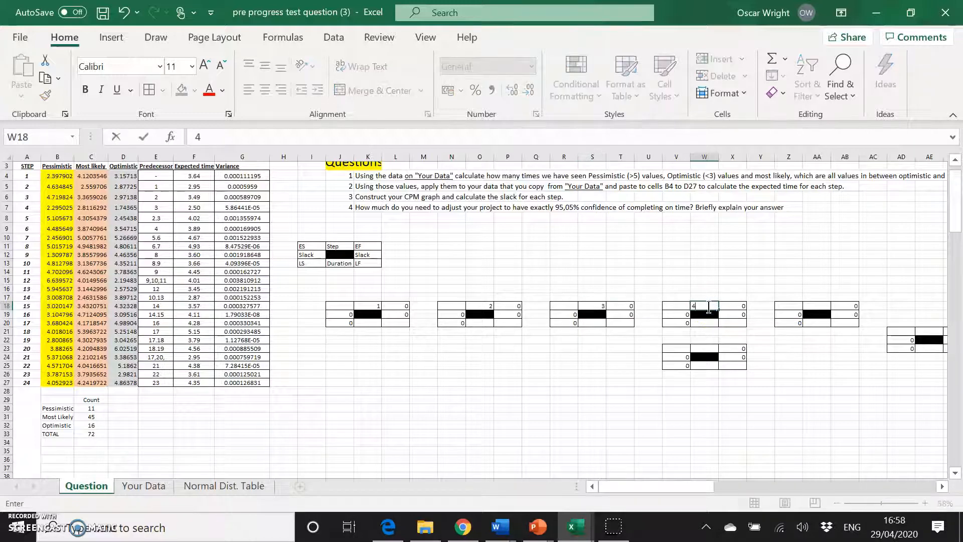
Enter step numbers 5, 6, 7 and 8 in the step cells of the next node blocks.
click(707, 348)
text(5)
click(818, 305)
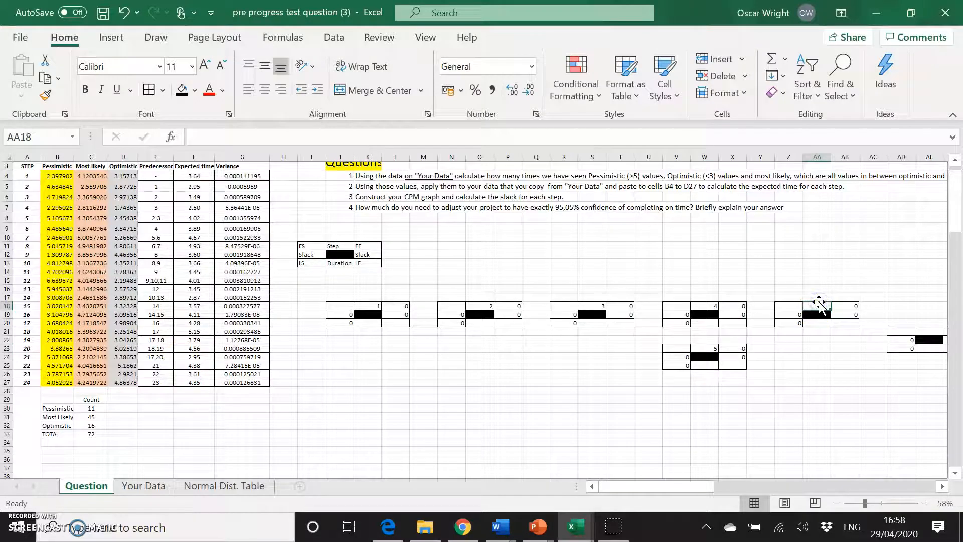
text(6)
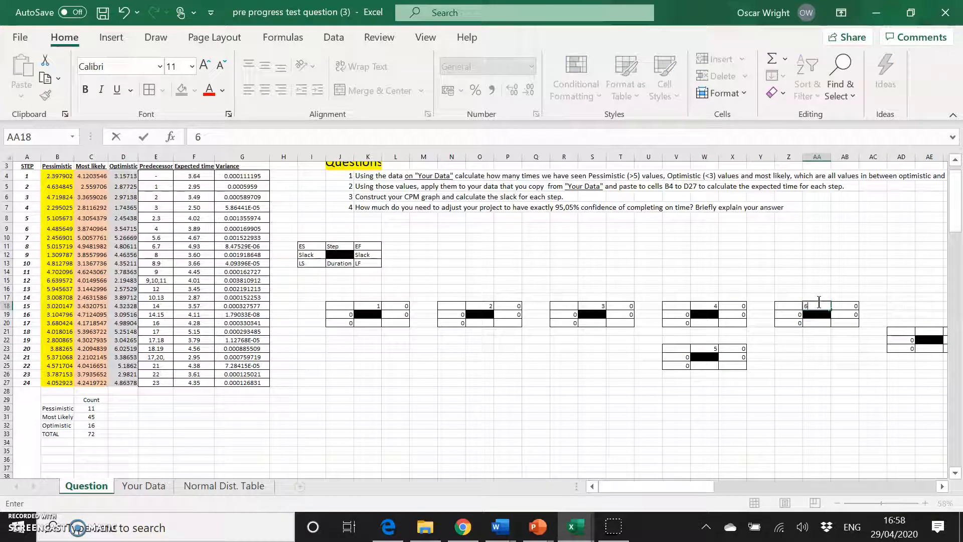
scroll(859, 371, right, 5)
click(769, 332)
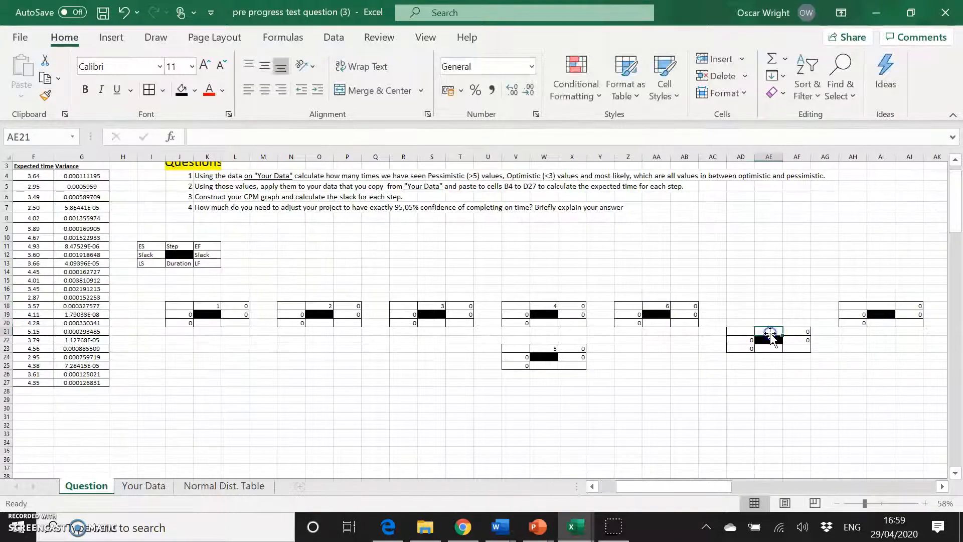
text(7)
scroll(843, 346, right, 1)
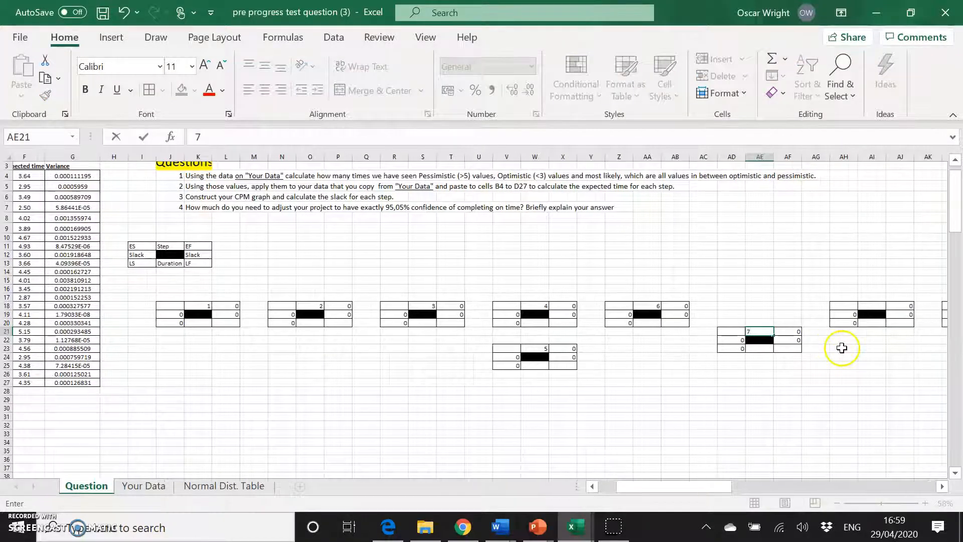
click(847, 307)
text(8)
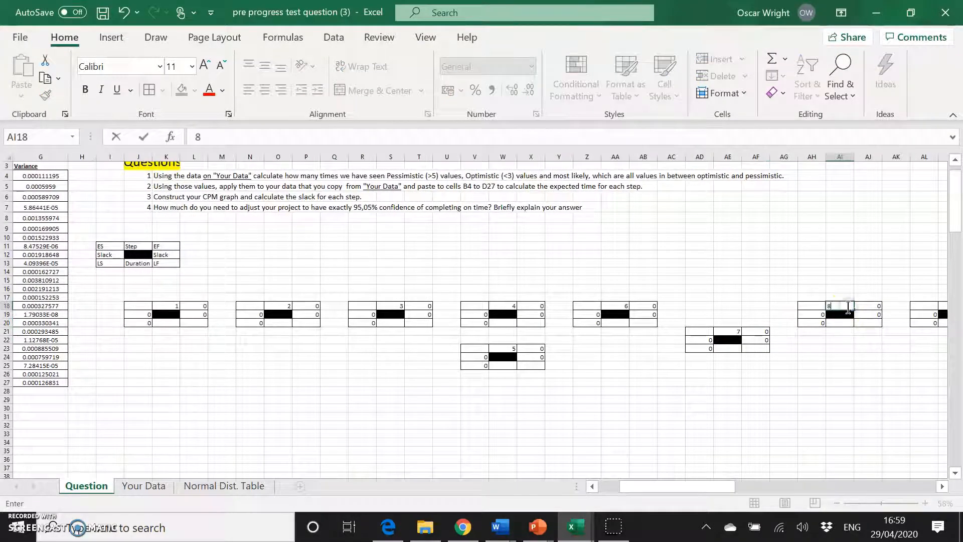
Enter step numbers 9, 10 and 11 in the node blocks at AM18, AQ22 and AQ18.
scroll(858, 377, right, 6)
click(756, 306)
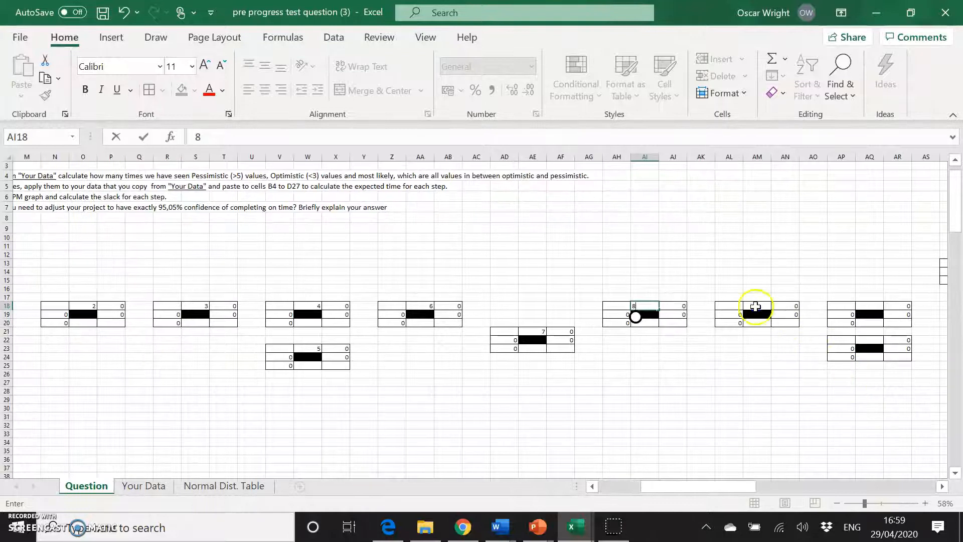
text(9)
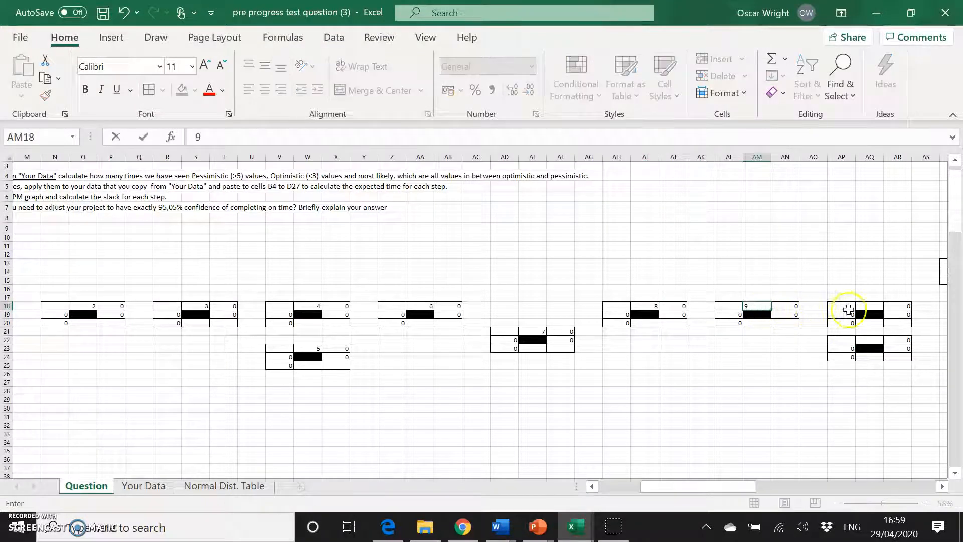
click(869, 346)
scroll(503, 341, left, 5)
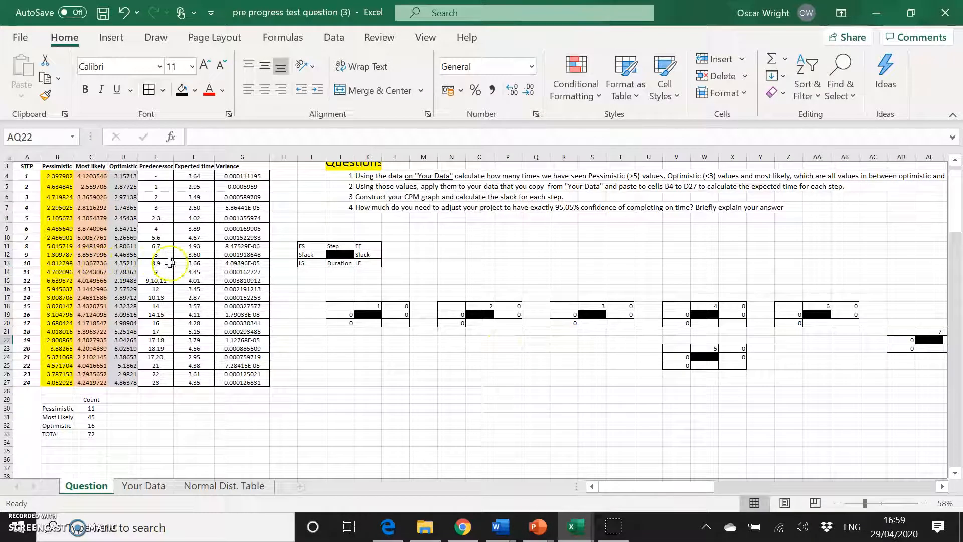
scroll(239, 251, right, 6)
text(10)
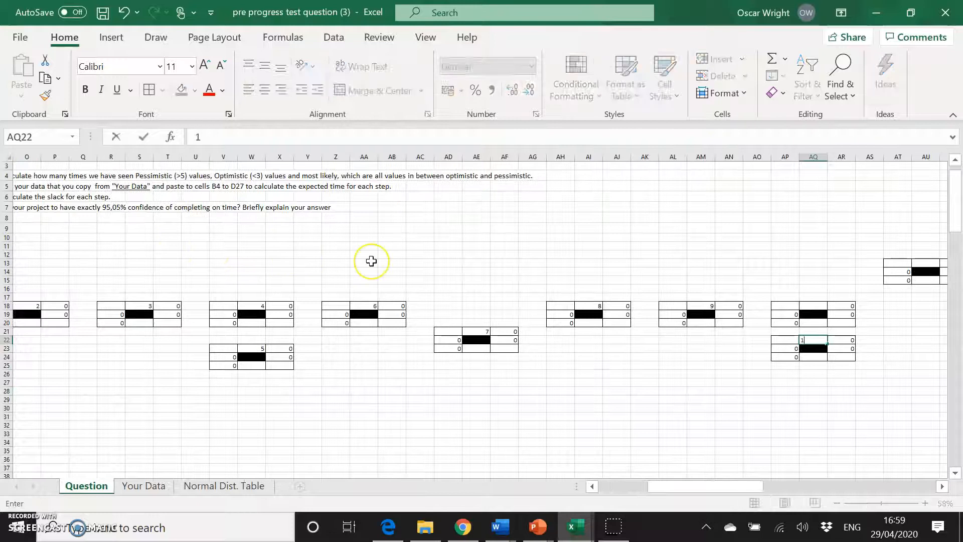
click(812, 305)
text(11)
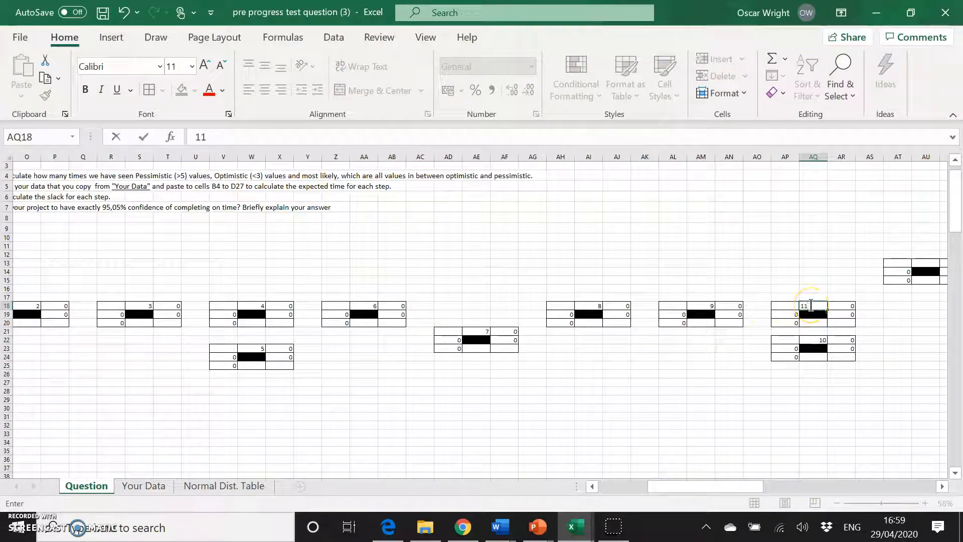
Enter step numbers 12, 13 and 14 in the node blocks at AU13, AY13 and BC20.
scroll(907, 352, right, 2)
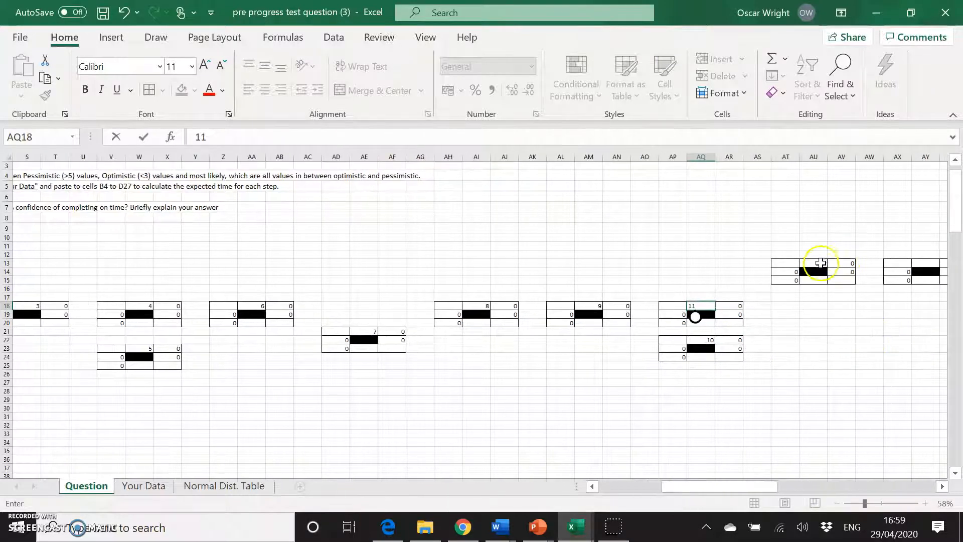
click(818, 263)
scroll(605, 355, left, 6)
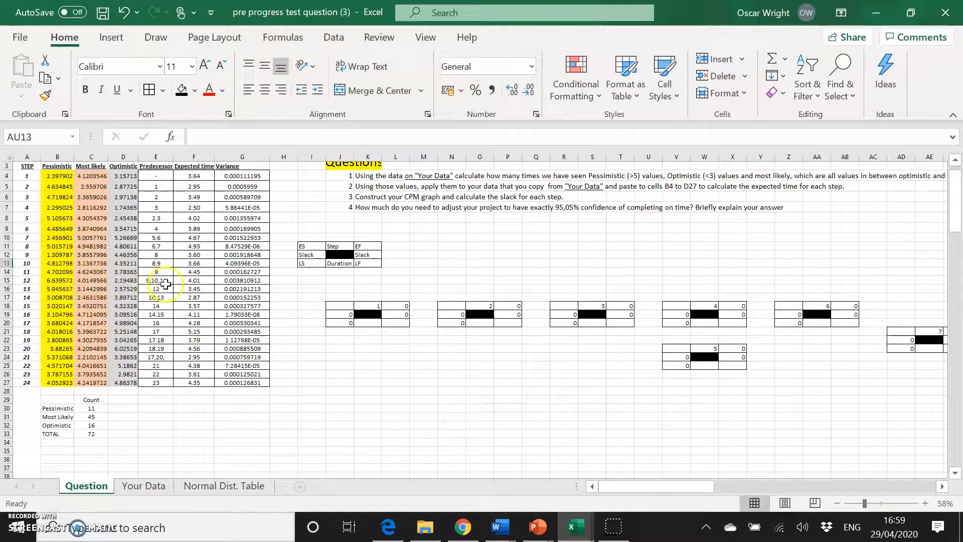
scroll(576, 345, right, 4)
scroll(576, 347, right, 4)
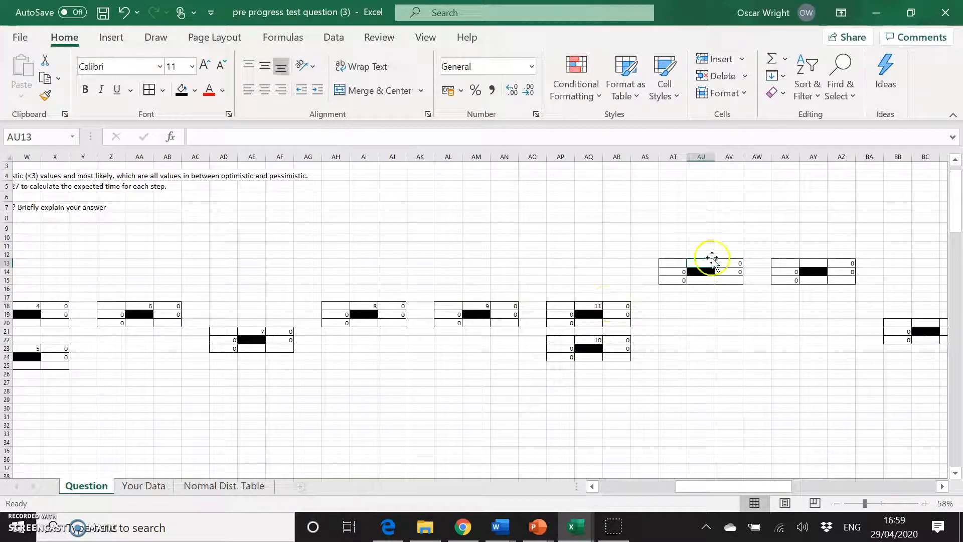
text(12)
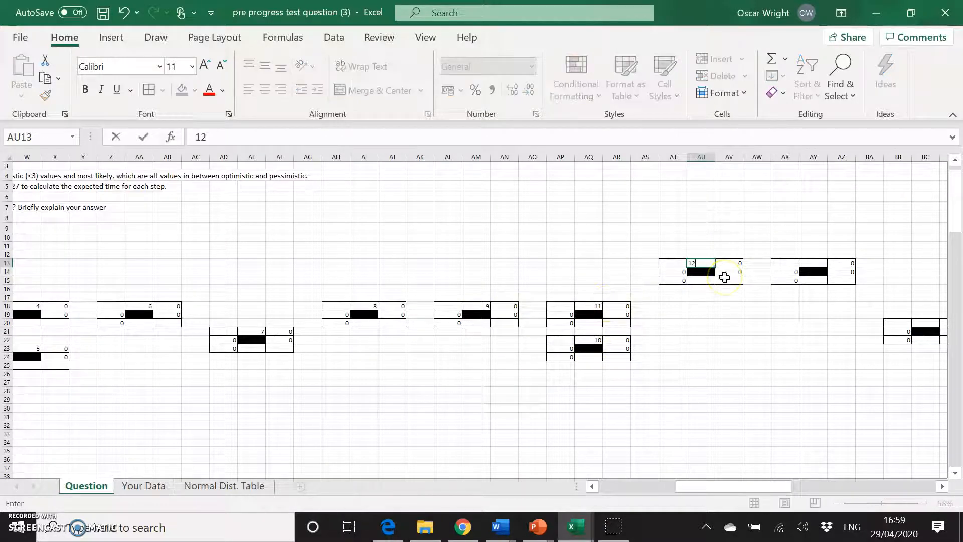
click(813, 264)
text(13)
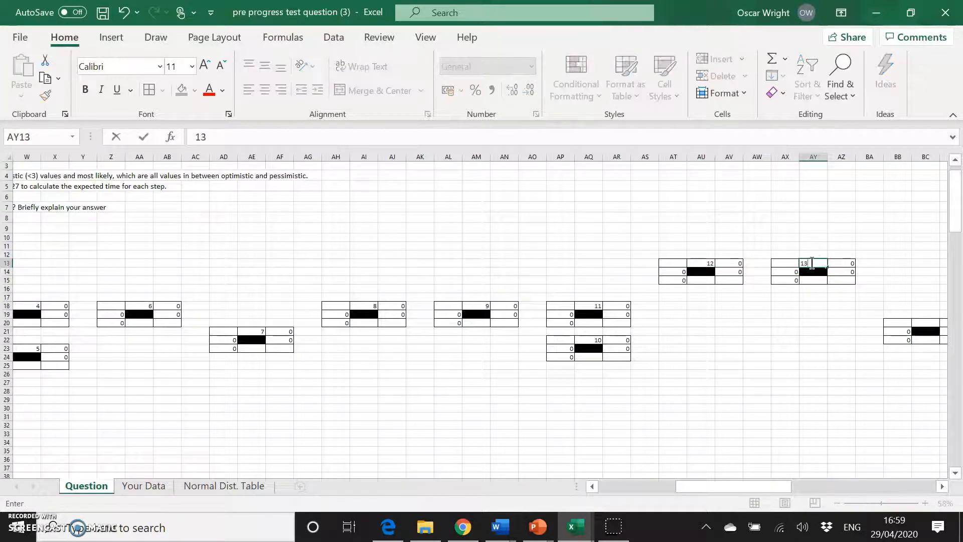
scroll(845, 356, right, 2)
click(787, 324)
text(14)
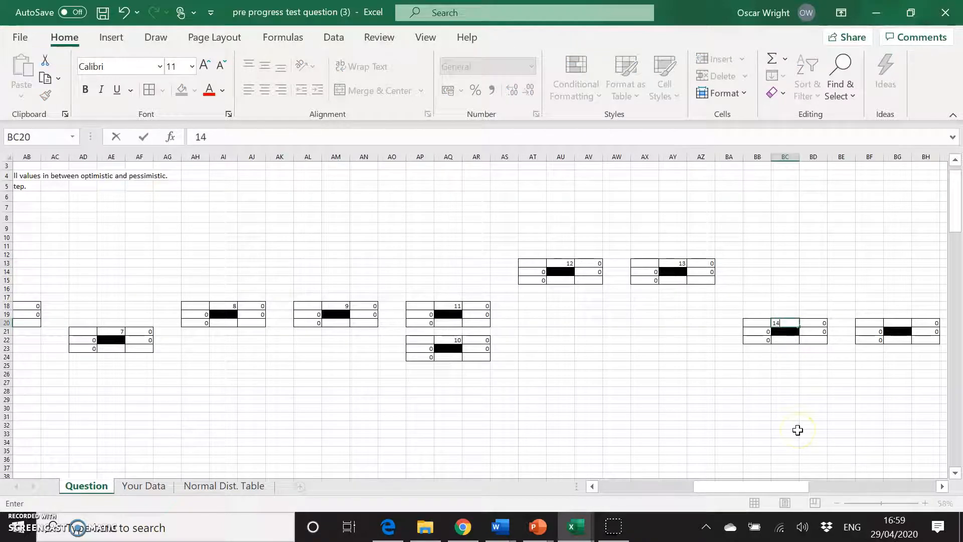
Enter step numbers 15, 16 and 17 in the following node blocks, moving on to the block at BS24.
scroll(798, 431, right, 2)
click(761, 325)
text(15)
click(870, 357)
text(1)
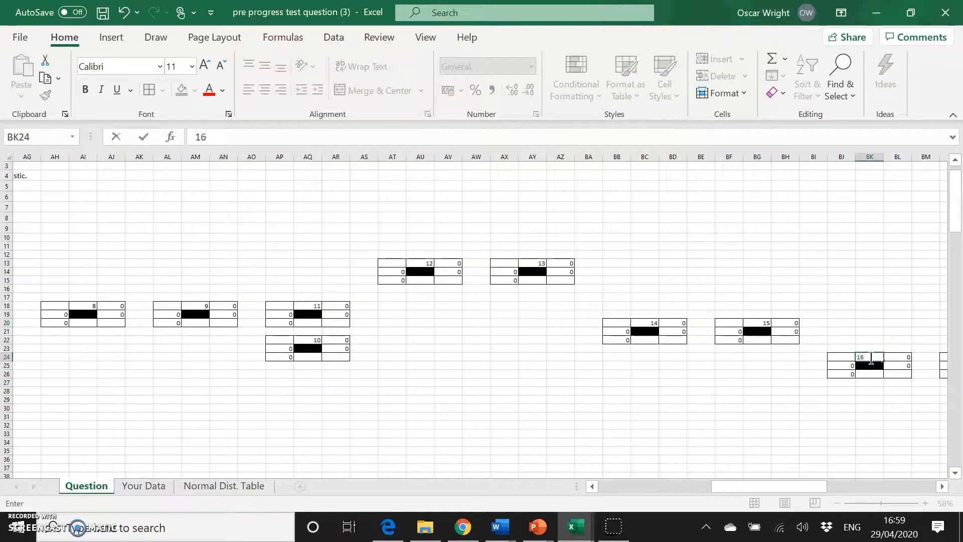
scroll(851, 374, right, 4)
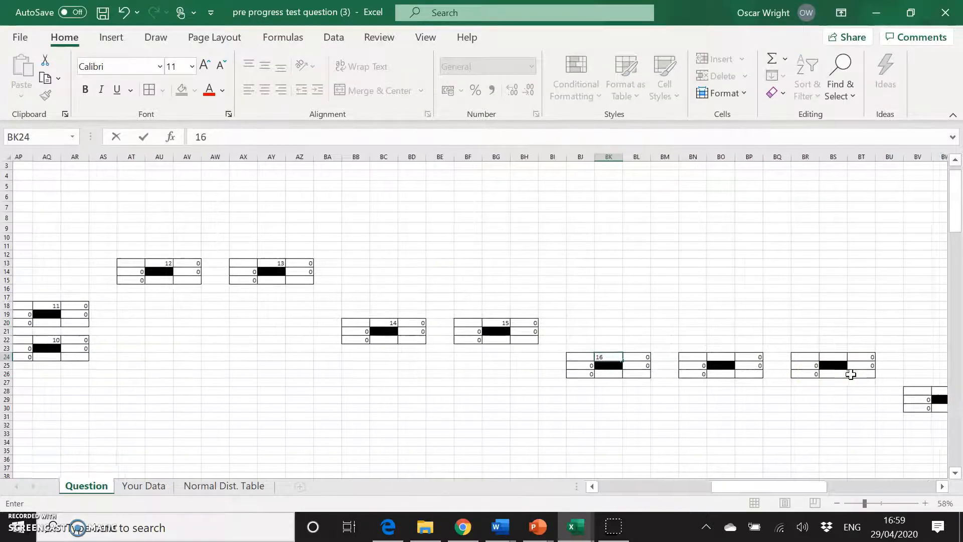
click(729, 357)
text(1)
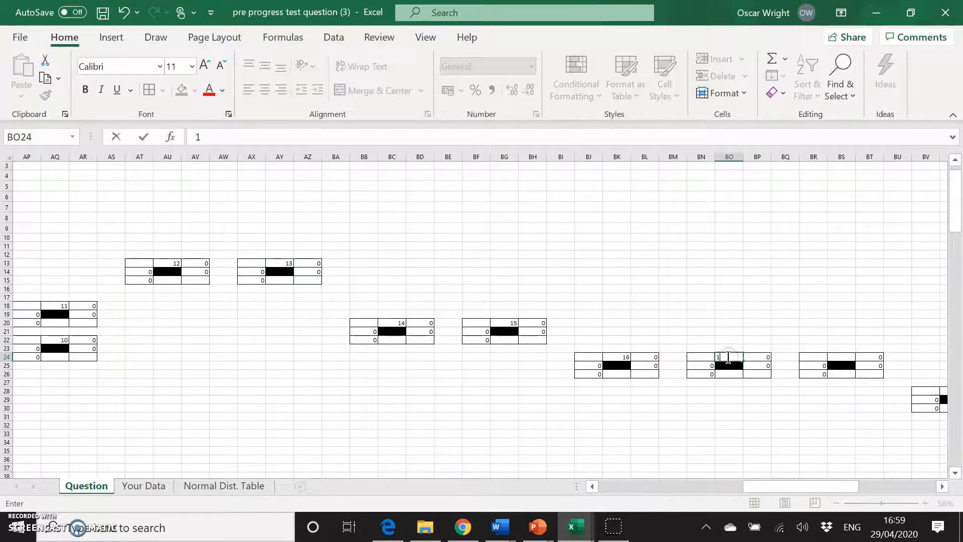
text(7)
click(836, 356)
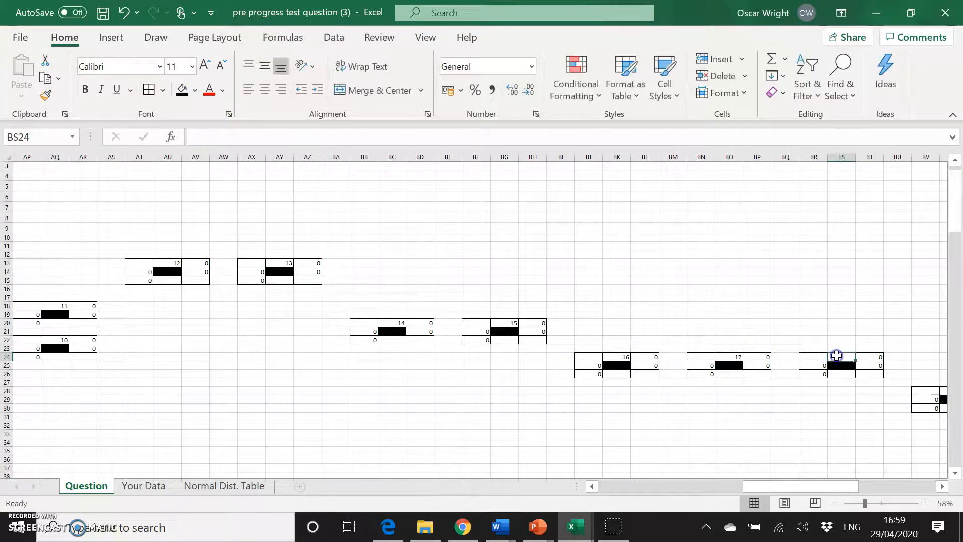